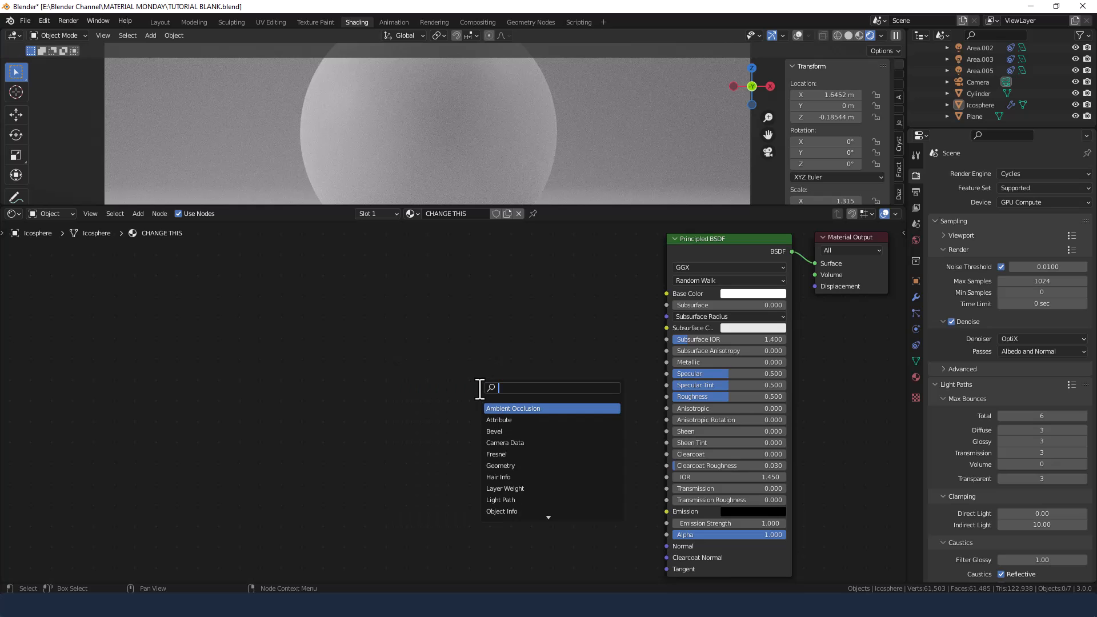
- Add a Noise Texture node to the CHANGE THIS material, well before the Principled BSDF
text(noise)
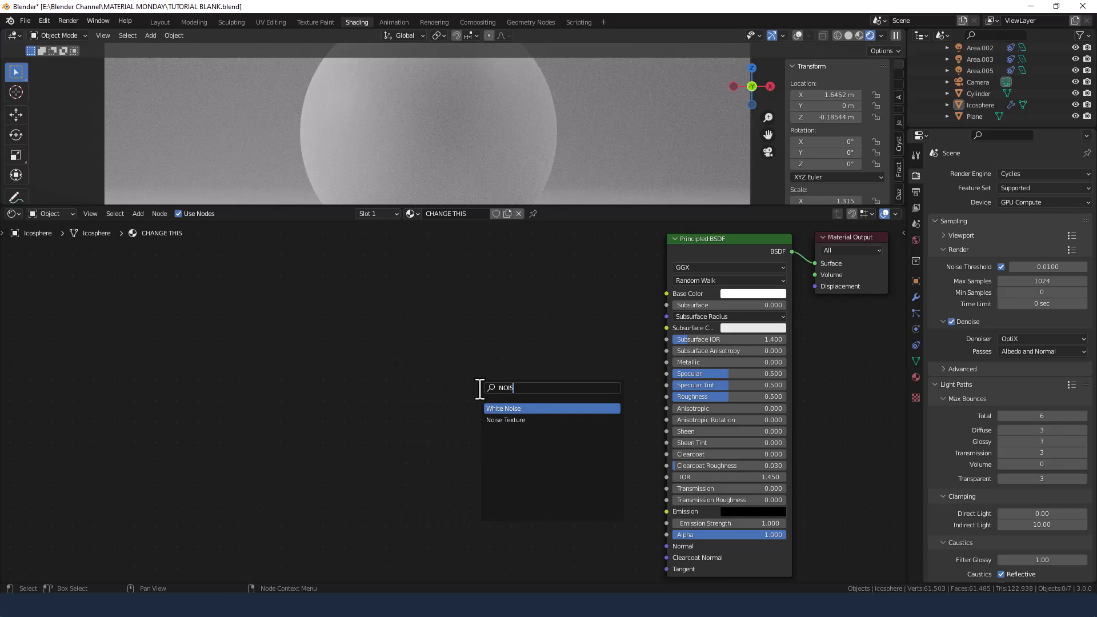
key(Down)
key(Return)
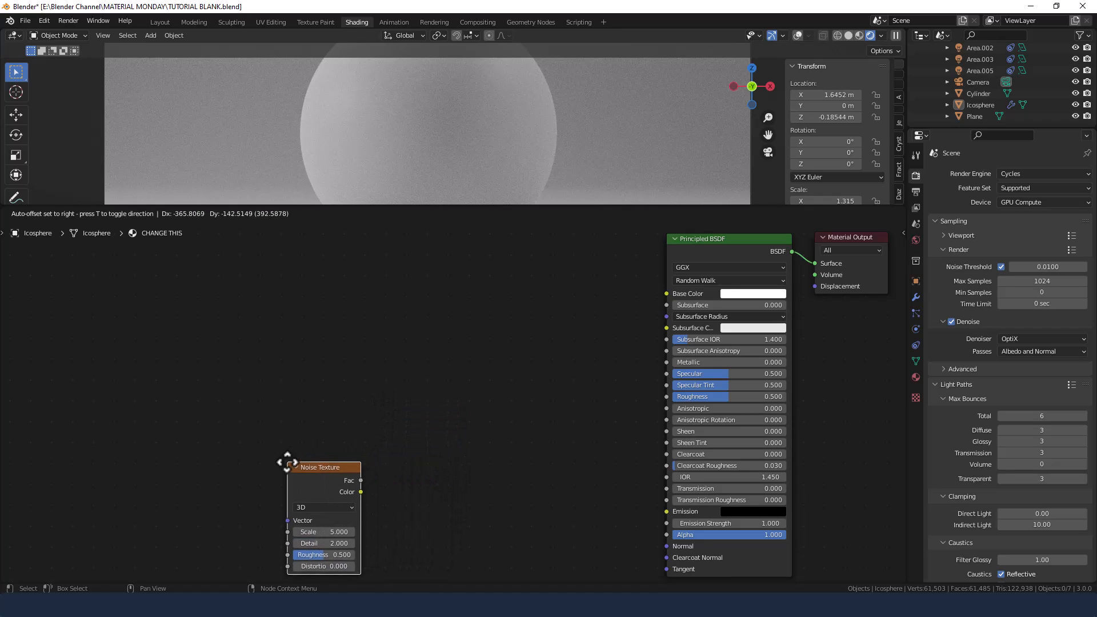
click(280, 460)
- Add a ColorRamp node beside the Noise Texture and connect the noise's Fac output to the ramp's Fac input
key(shift+a)
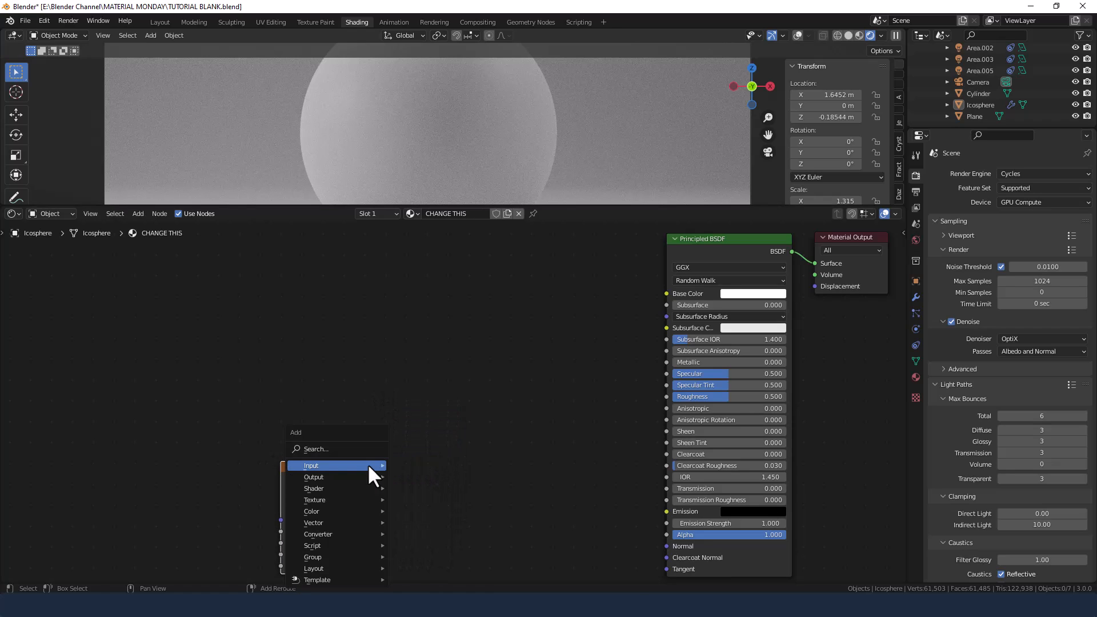
click(350, 449)
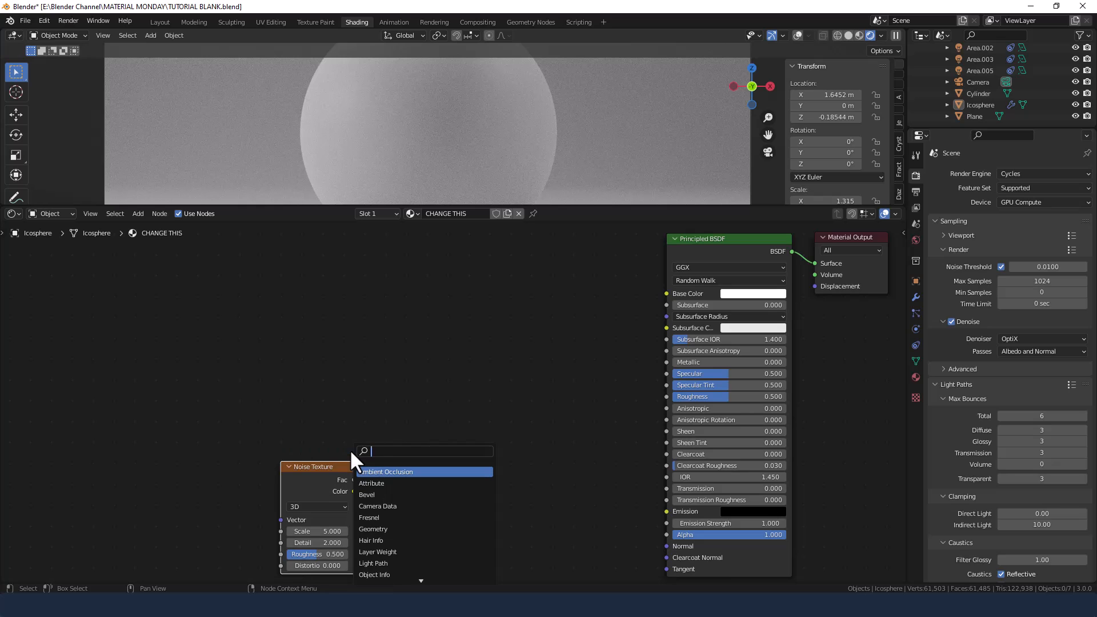
text(COLO)
key(Return)
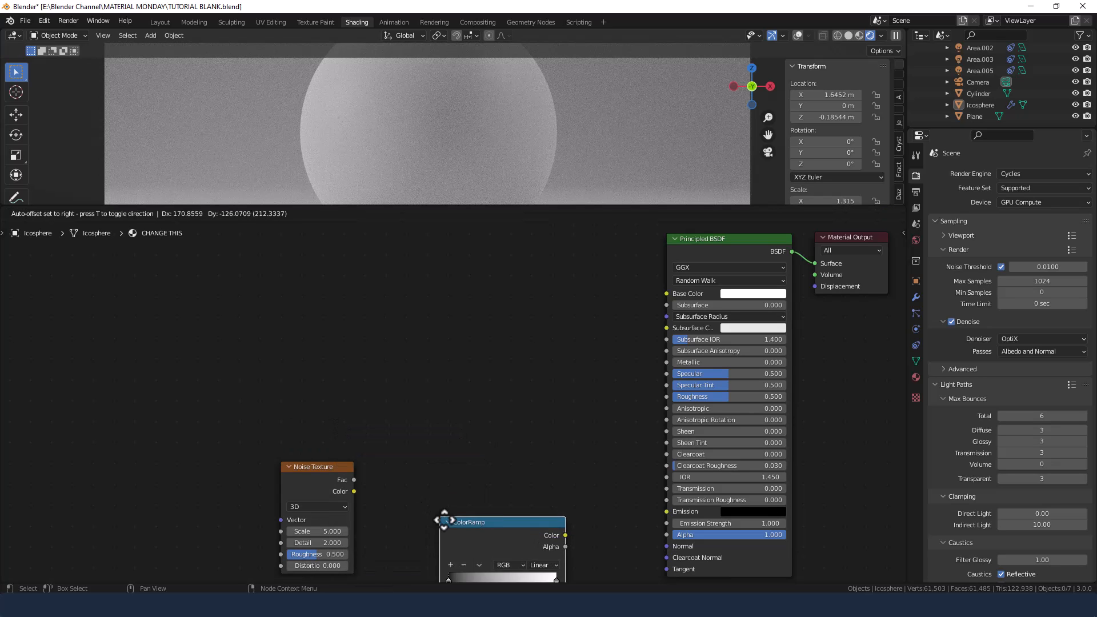
click(379, 463)
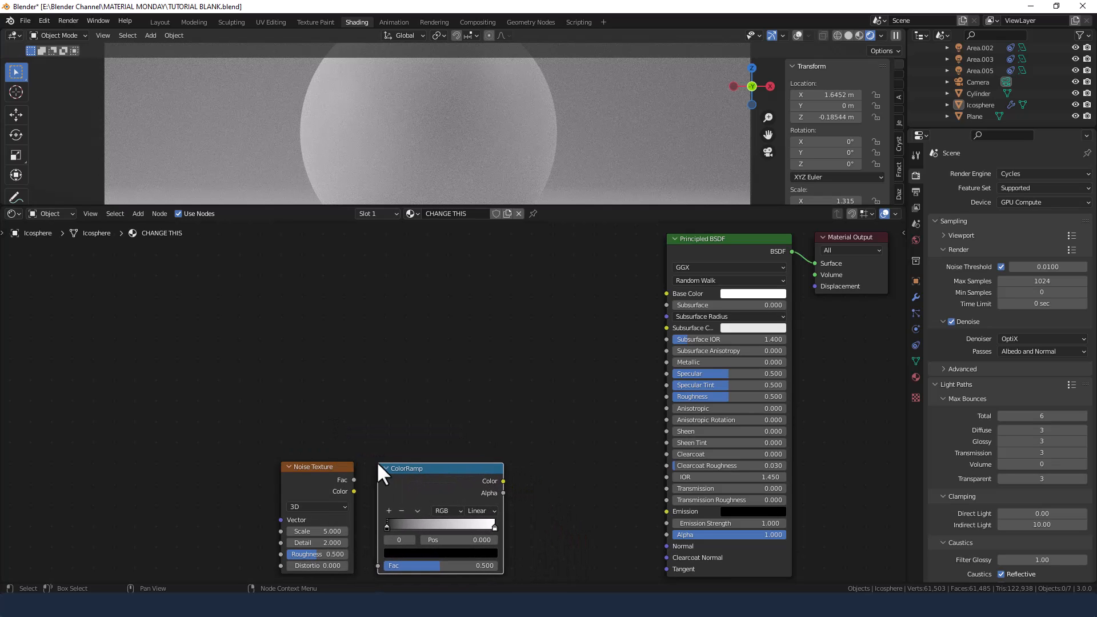
drag(355, 481, 377, 502)
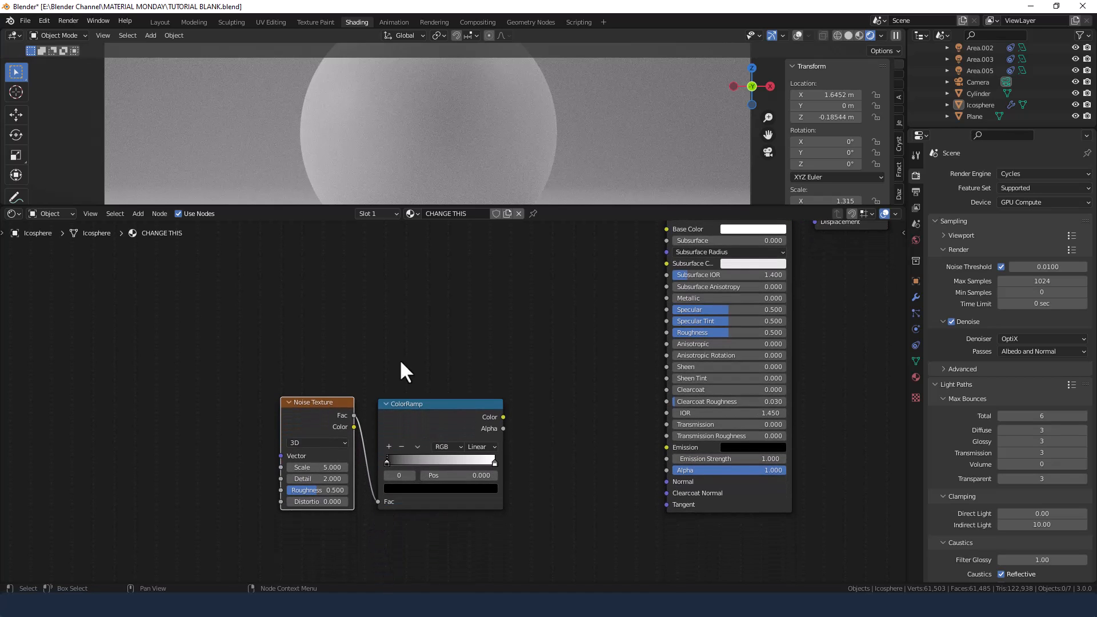
- Duplicate the linked Noise Texture and ColorRamp pair twice, stacking the copies above the original to make three rows
middle_drag(397, 357, 400, 469)
drag(323, 462, 458, 574)
key(g)
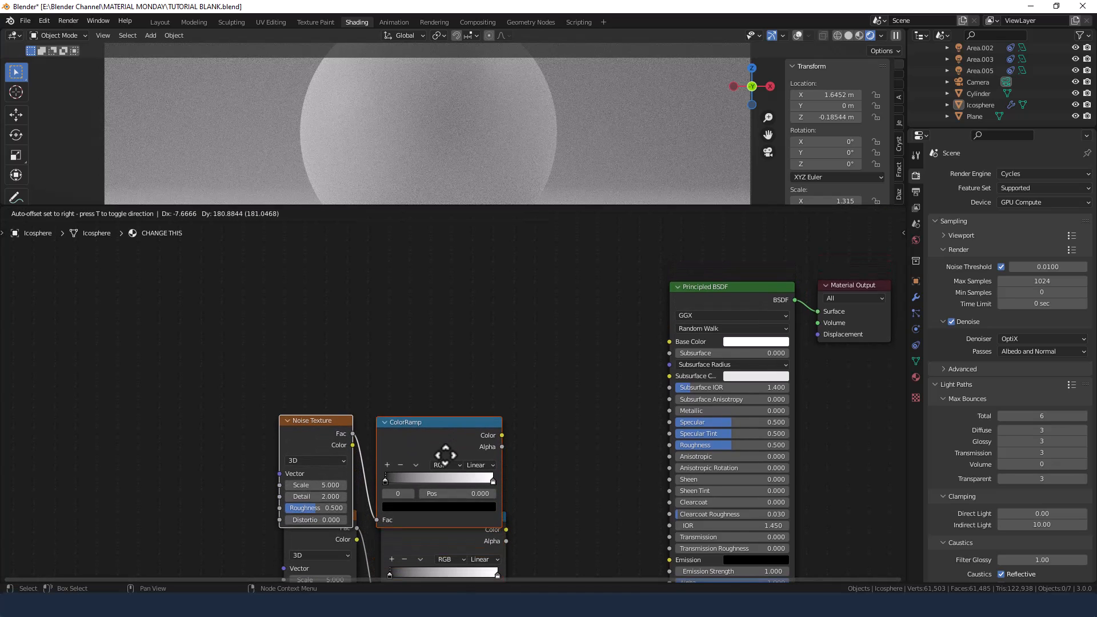
click(448, 425)
key(shift+d)
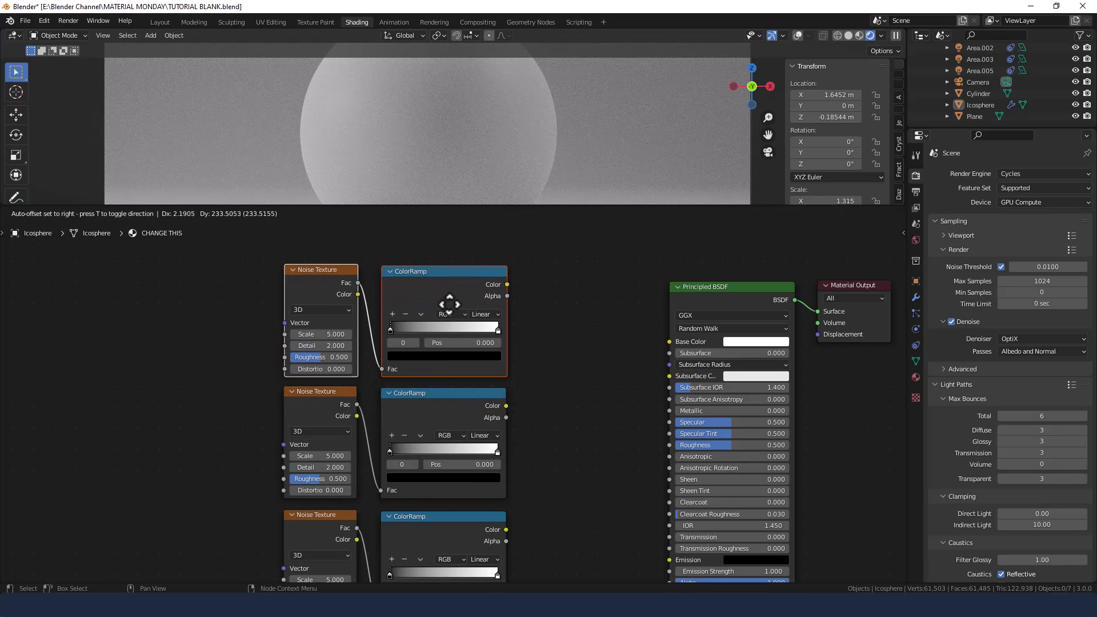
click(449, 304)
scroll(294, 425, down, 3)
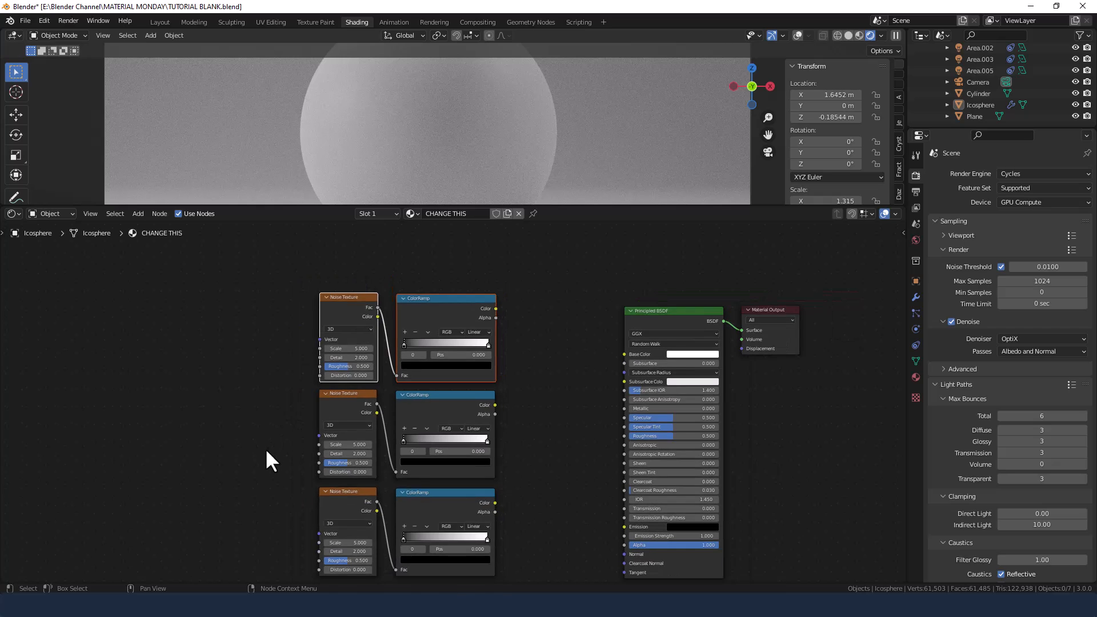
middle_drag(267, 451, 280, 411)
scroll(288, 376, down, 1)
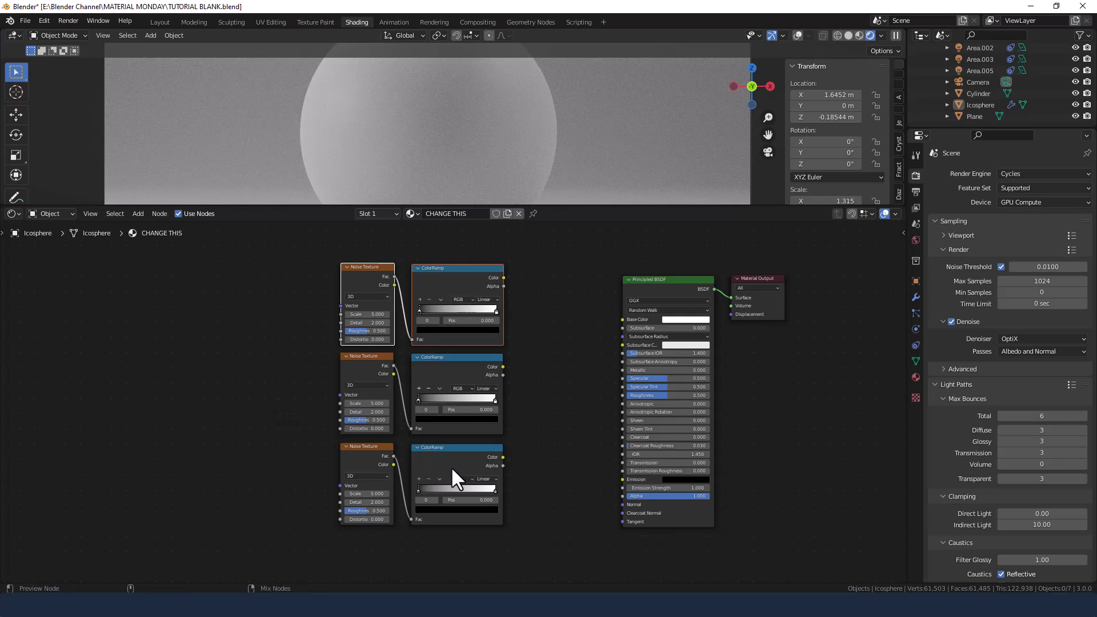
ctrl+shift+right_drag(452, 469, 467, 389)
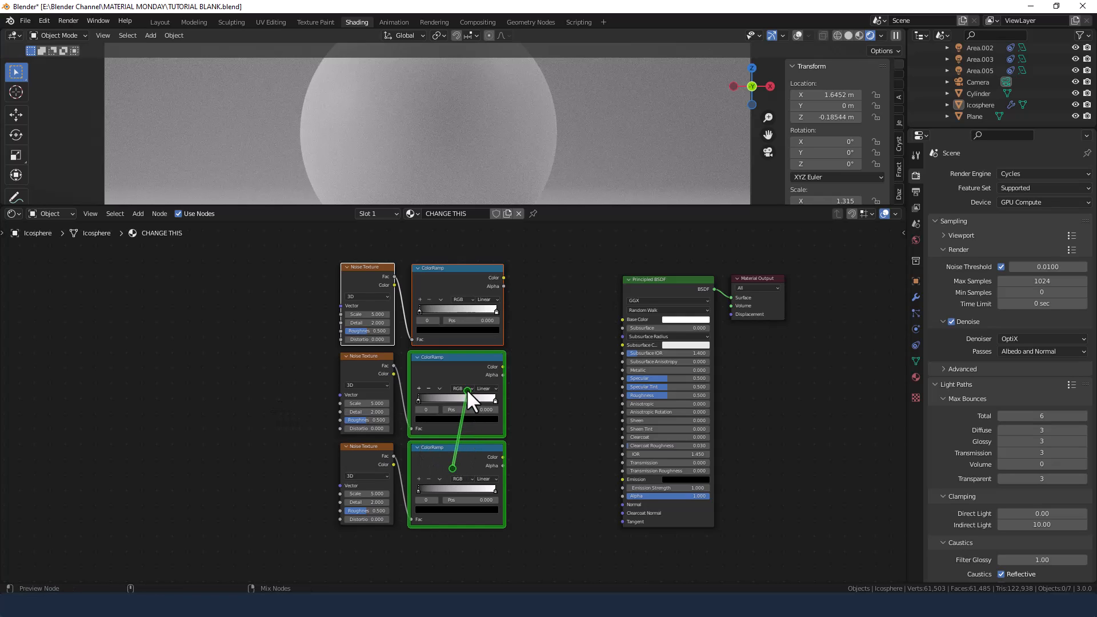
ctrl+shift+right_drag(467, 388, 466, 389)
key(ctrl+z)
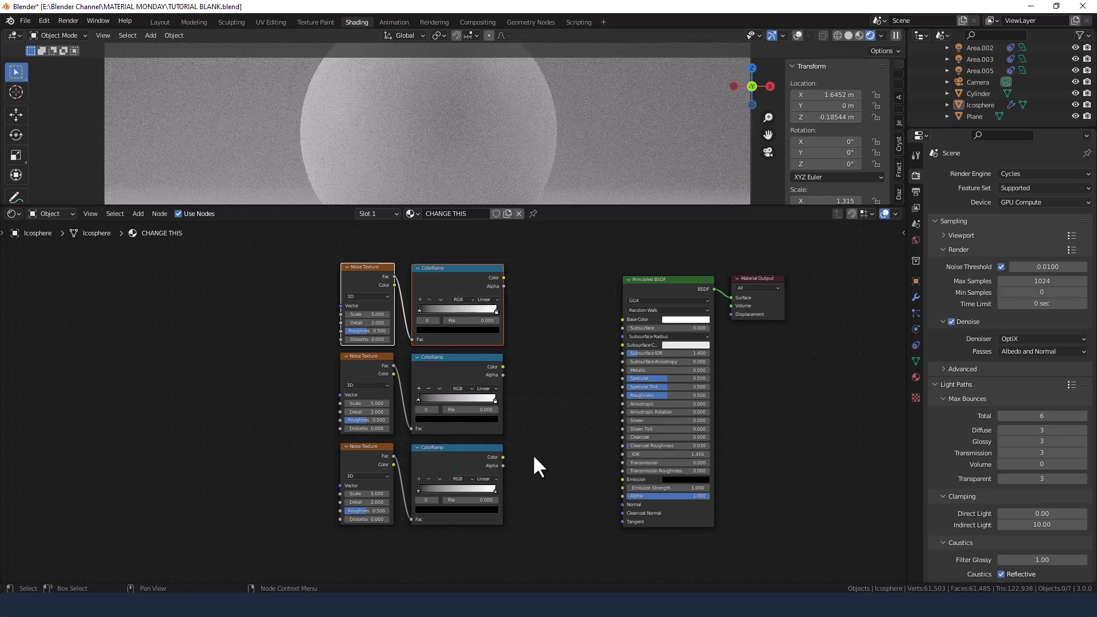
- Add a MixRGB node between the middle ColorRamp and the Principled BSDF
key(shift+a)
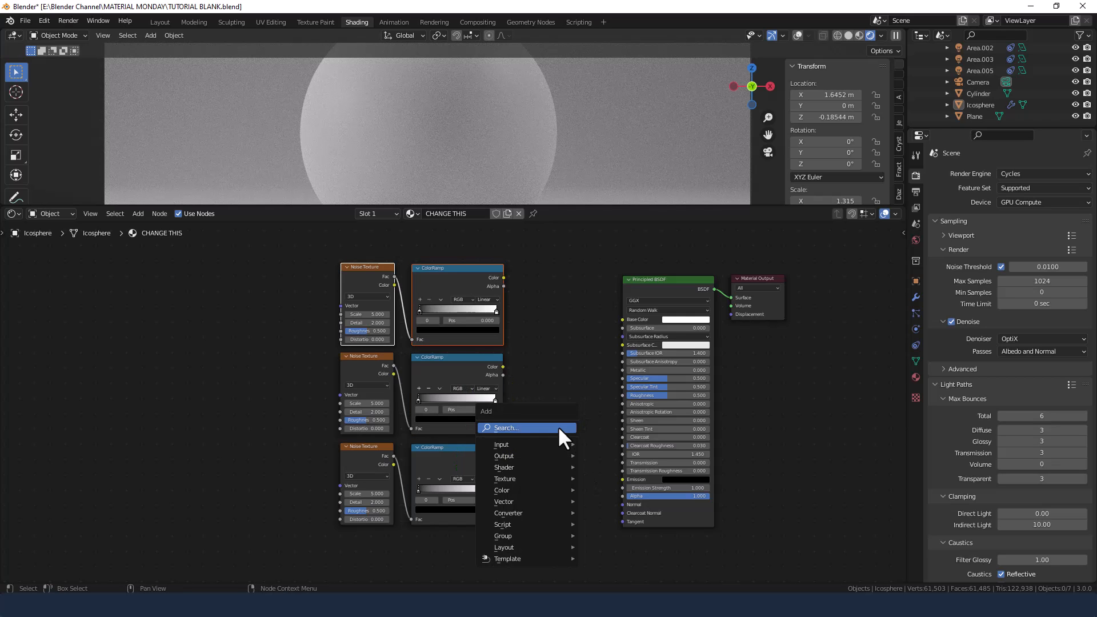
text(MIX)
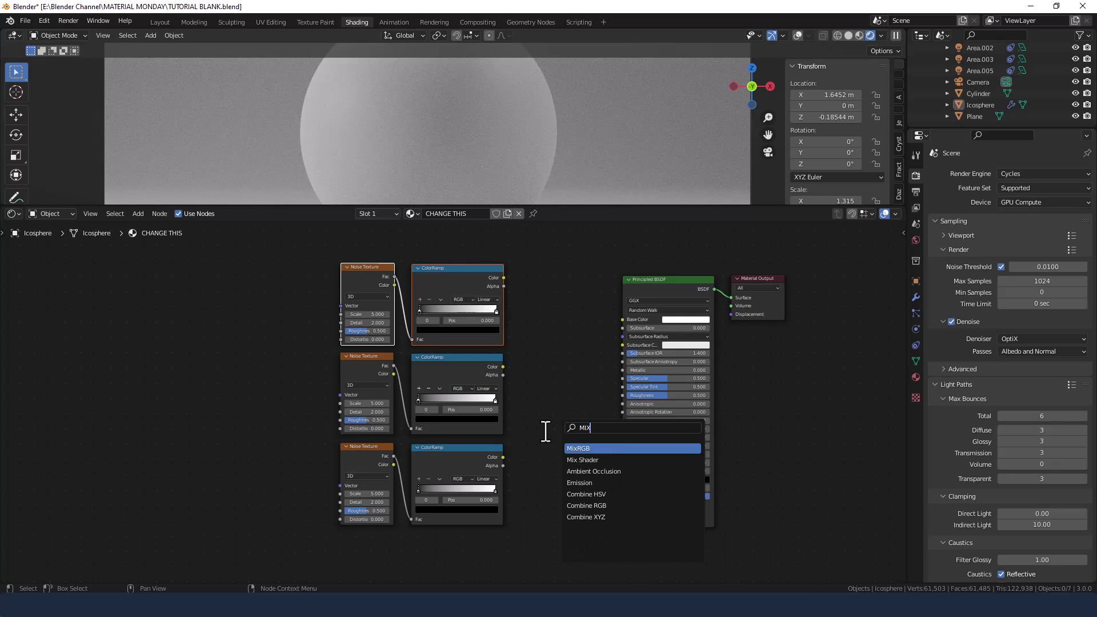
click(579, 448)
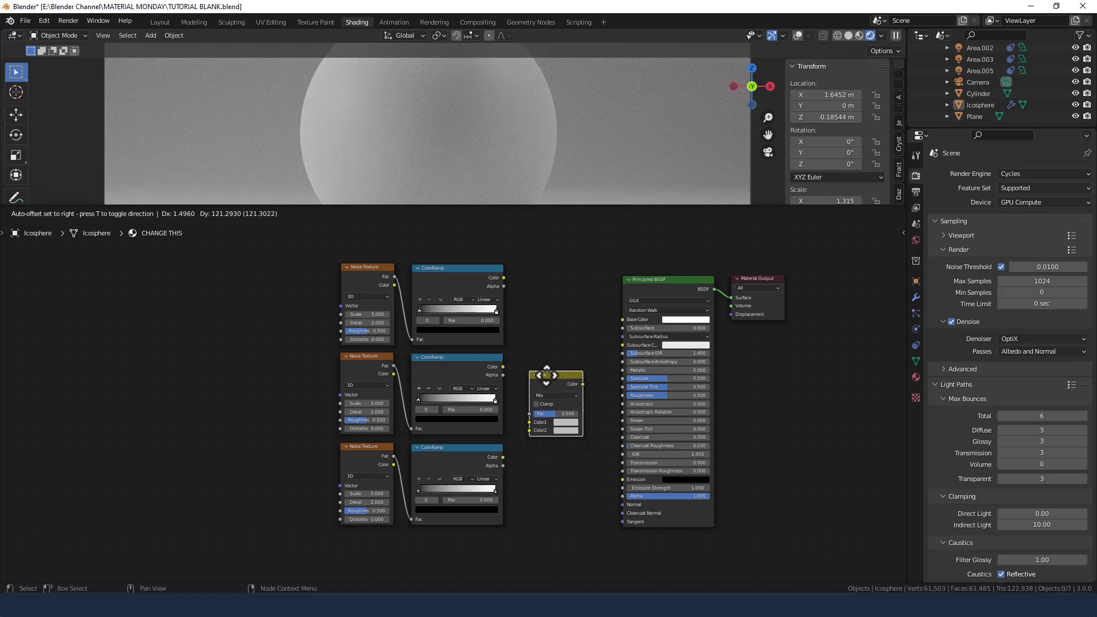
click(544, 372)
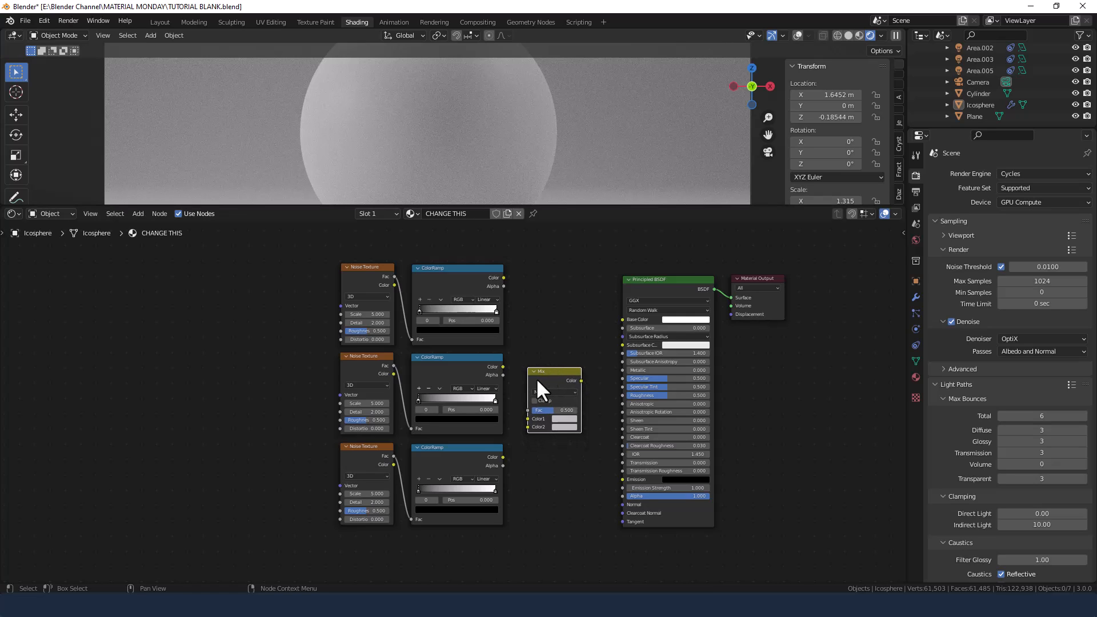
- Connect the middle ColorRamp's Color output to the Mix node's Color1 and the lowest ColorRamp's Color to its Fac
click(502, 365)
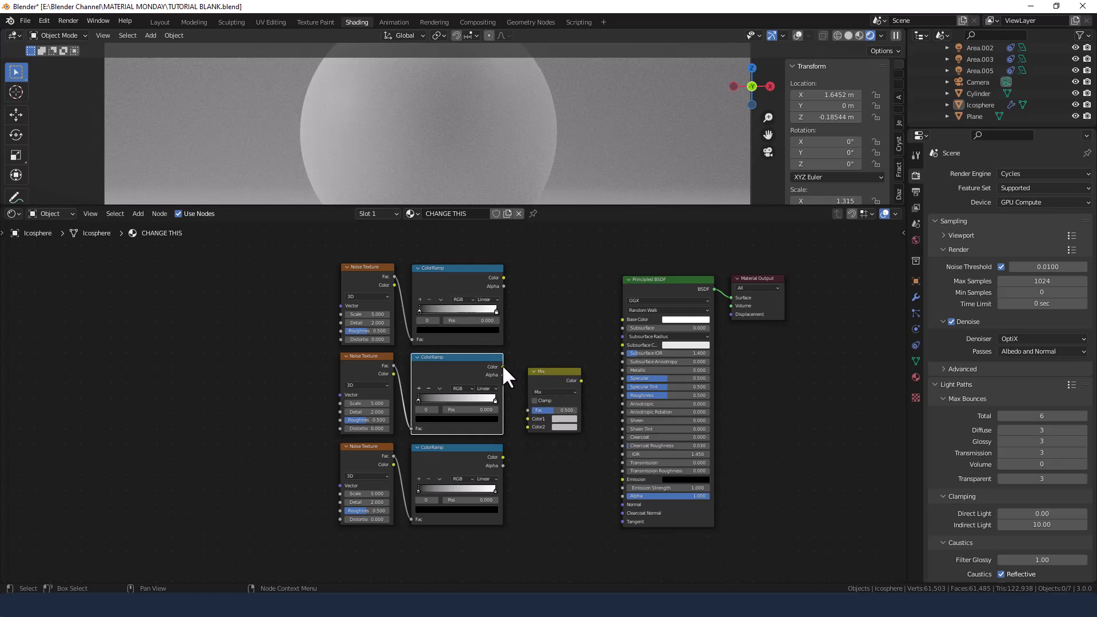
drag(502, 364, 524, 416)
drag(502, 458, 527, 411)
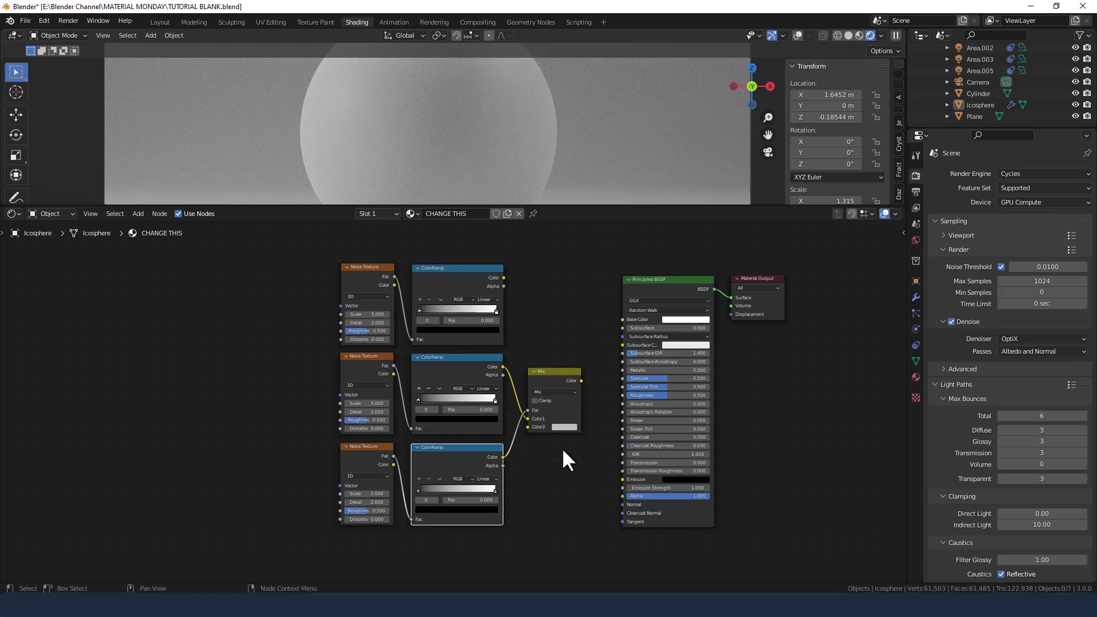
- Move the Principled BSDF and Material Output nodes farther from the Mix node to free up space
drag(636, 266, 838, 362)
drag(667, 285, 752, 286)
click(612, 391)
- Duplicate the Mix node, feeding the first Mix's Color into the copy's Color1 and the uppermost ColorRamp's Color into its Fac
click(558, 393)
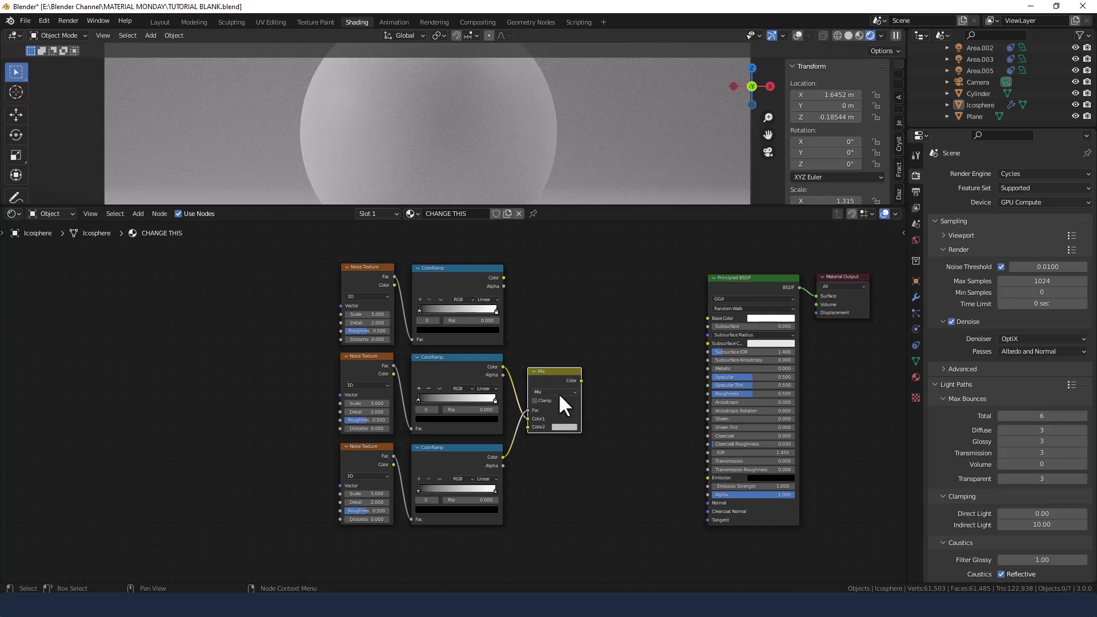
key(shift+d)
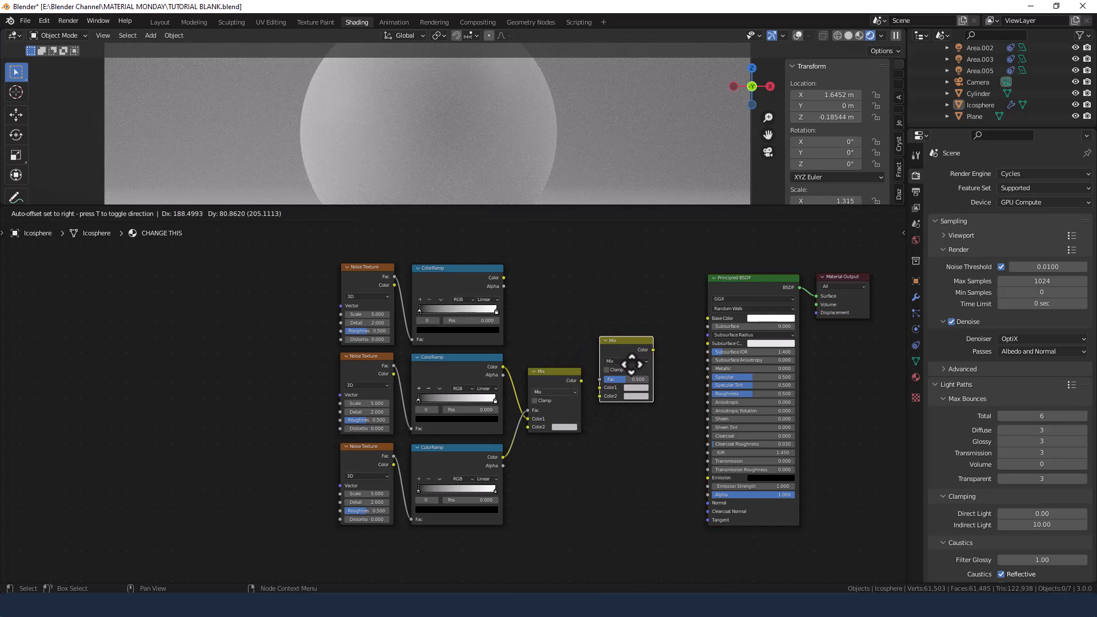
click(631, 364)
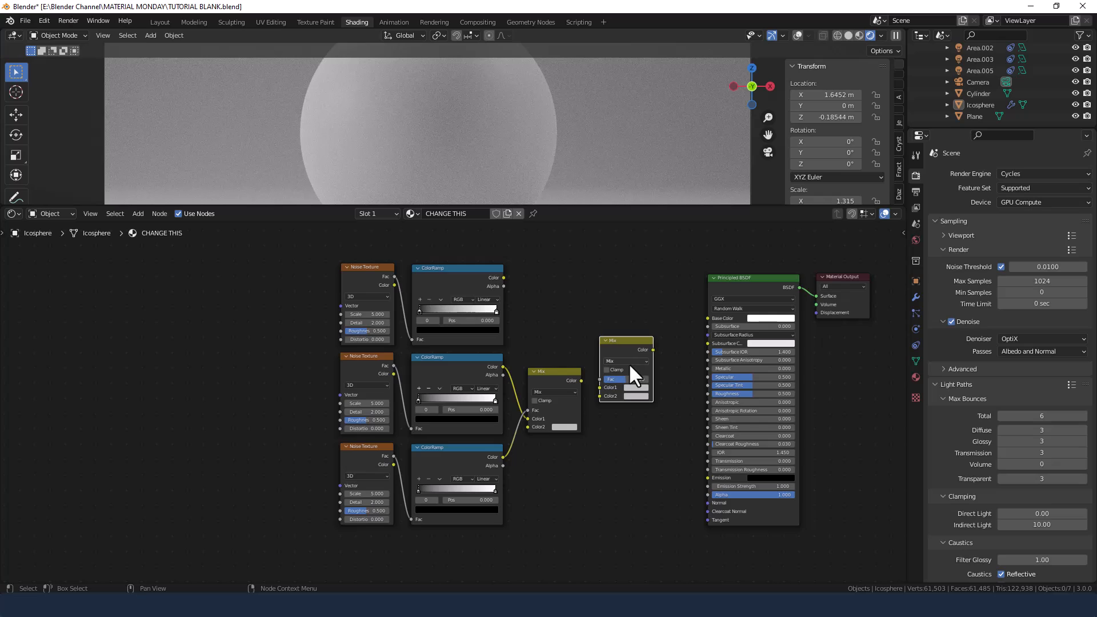
drag(581, 380, 600, 388)
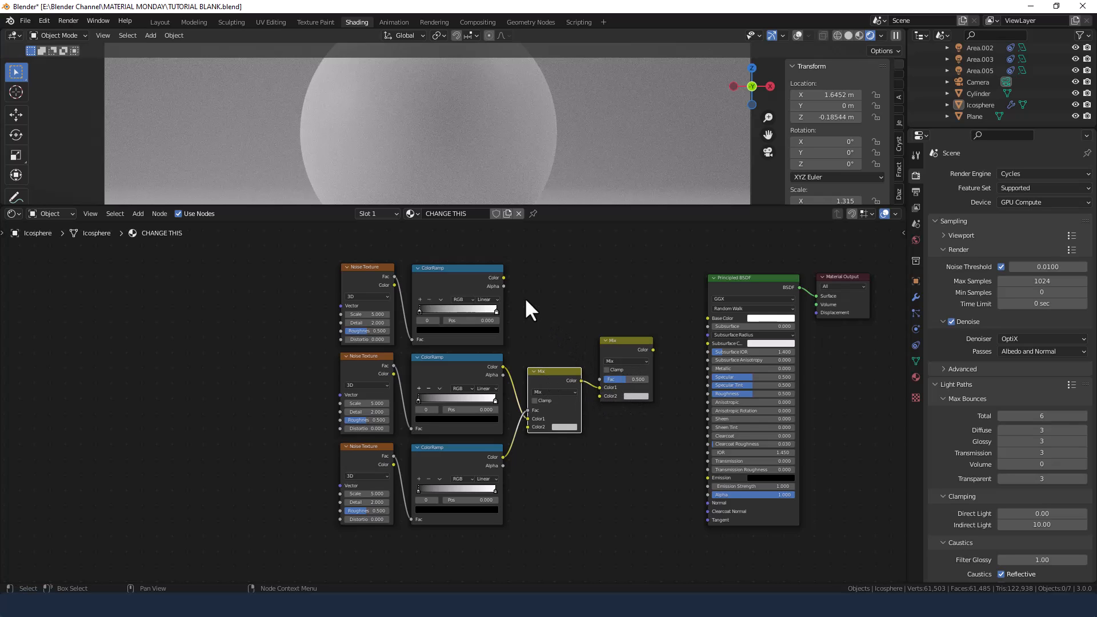
drag(504, 278, 600, 380)
- Set the first Mix node's blending mode to Darken and the second one's to Lighten
click(566, 392)
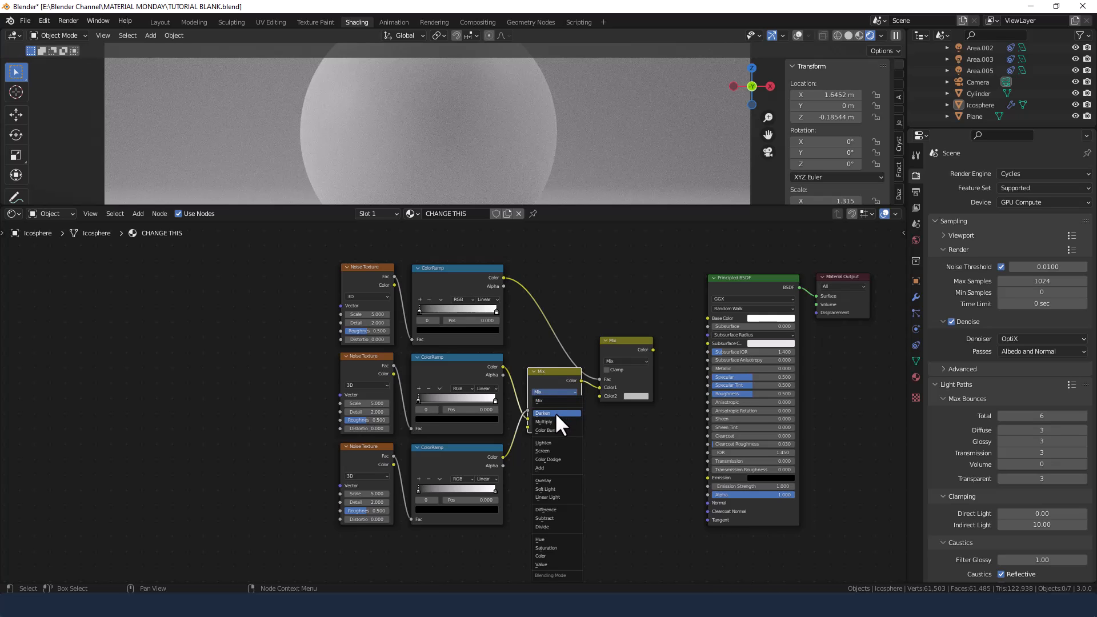
click(554, 413)
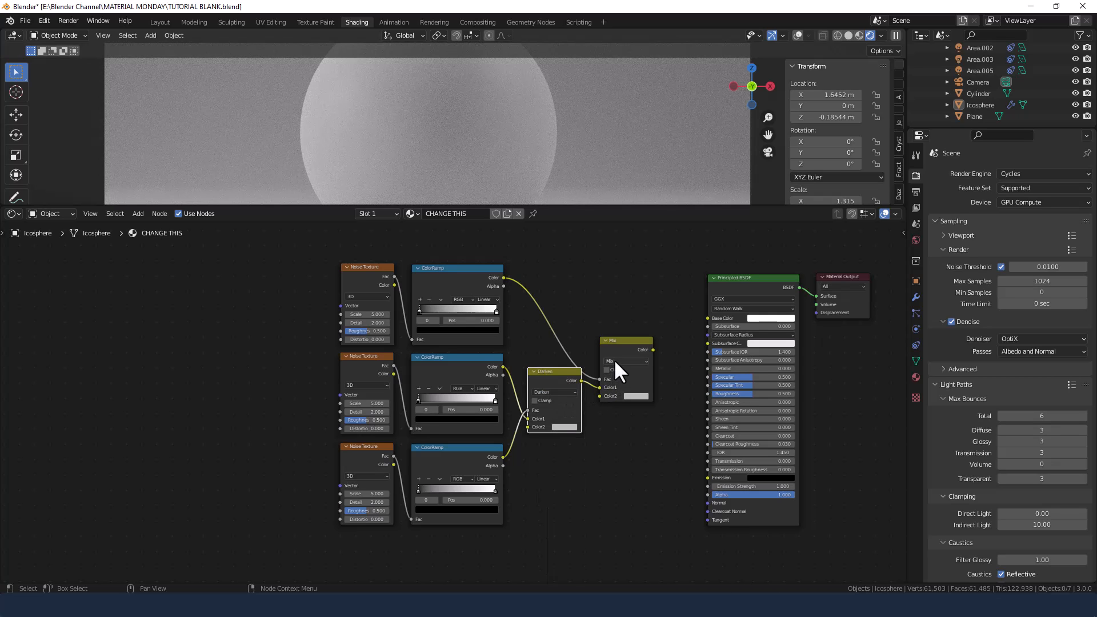
click(613, 359)
click(611, 410)
- Add a Value node in the empty space before the Noise Texture nodes
scroll(571, 451, down, 3)
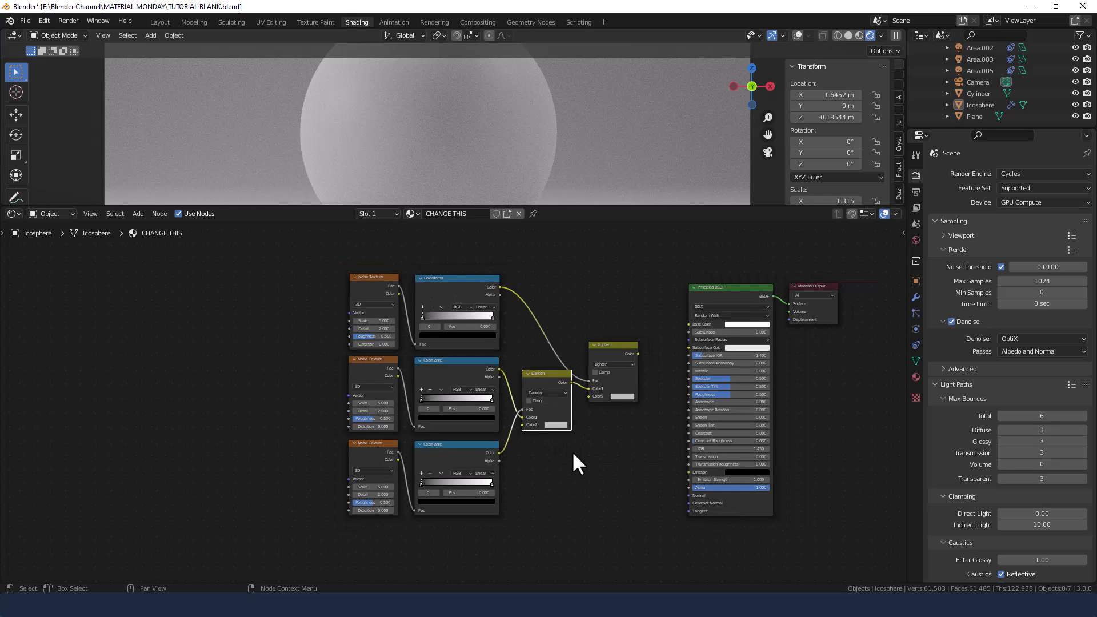
middle_drag(581, 448, 632, 450)
key(shift+a)
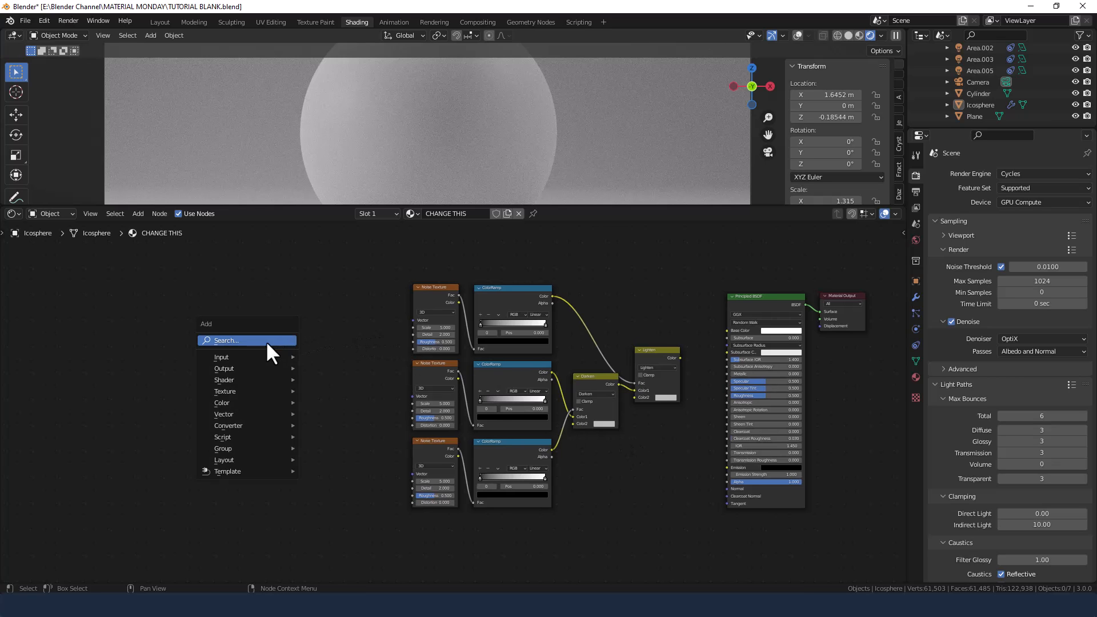
text(VALU)
key(Return)
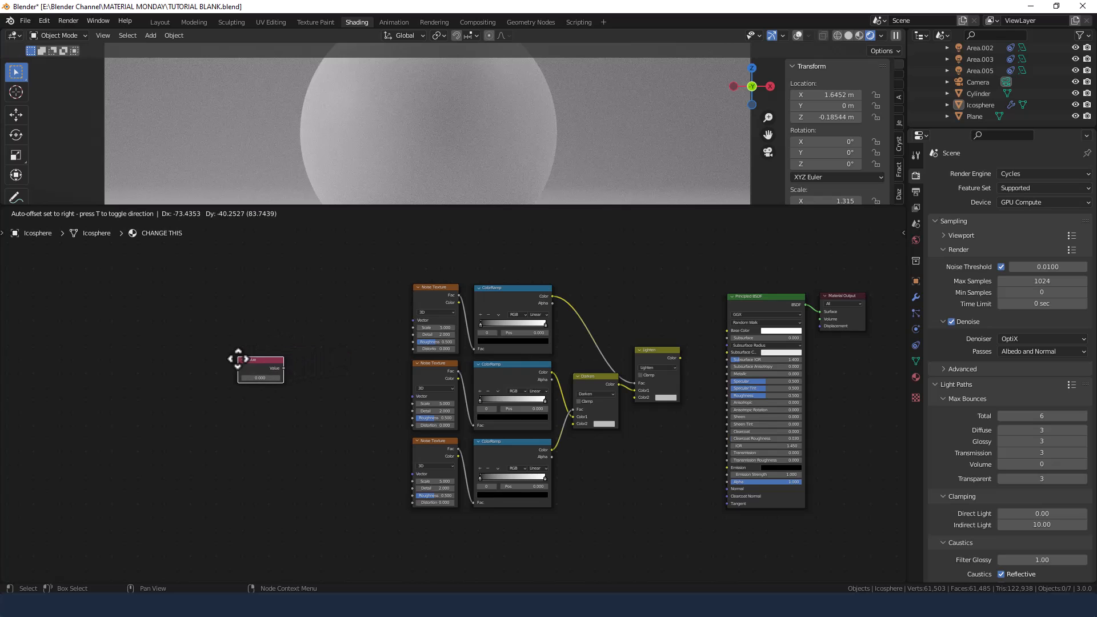
click(233, 359)
- Add a Math node set to Add before the uppermost Noise Texture and connect the Value node to its second Value input
key(shift+a)
click(308, 314)
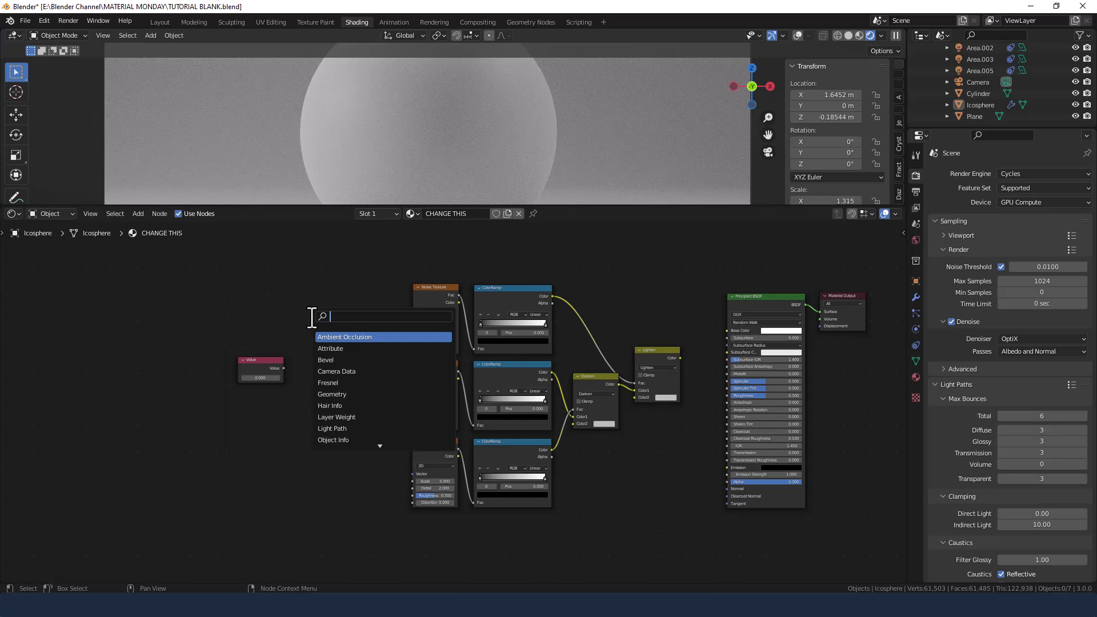
text(add)
key(Return)
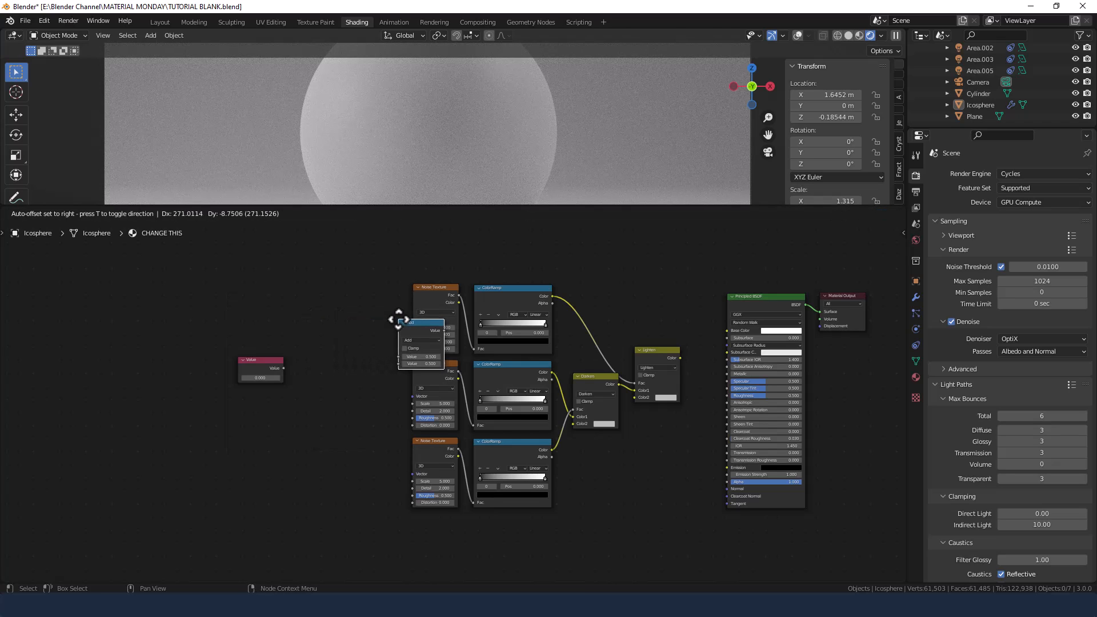
click(335, 286)
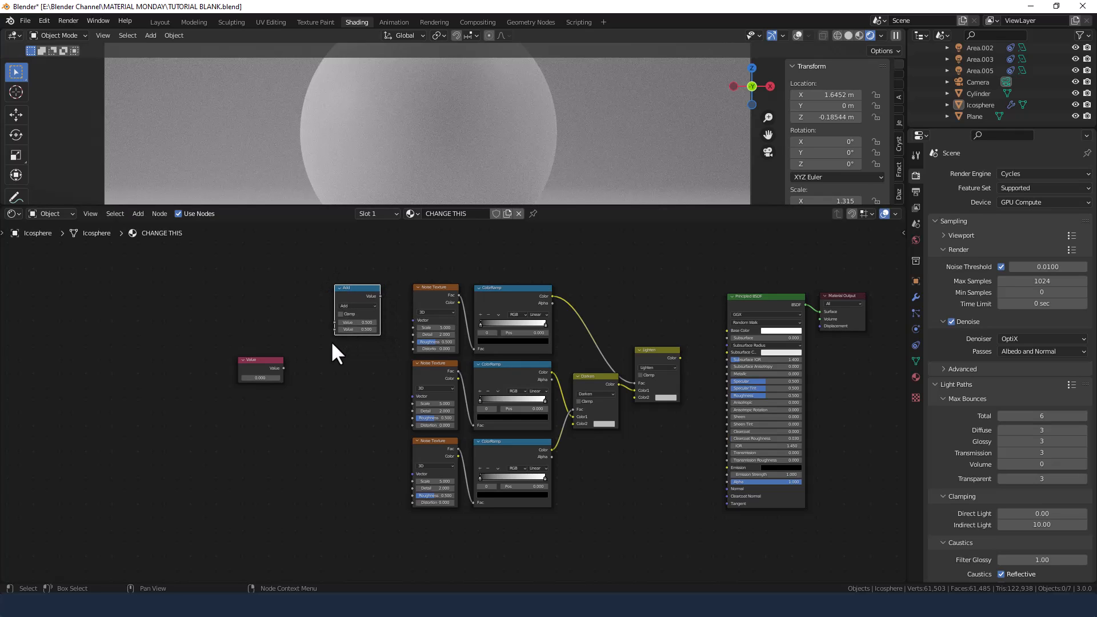
drag(284, 362, 345, 329)
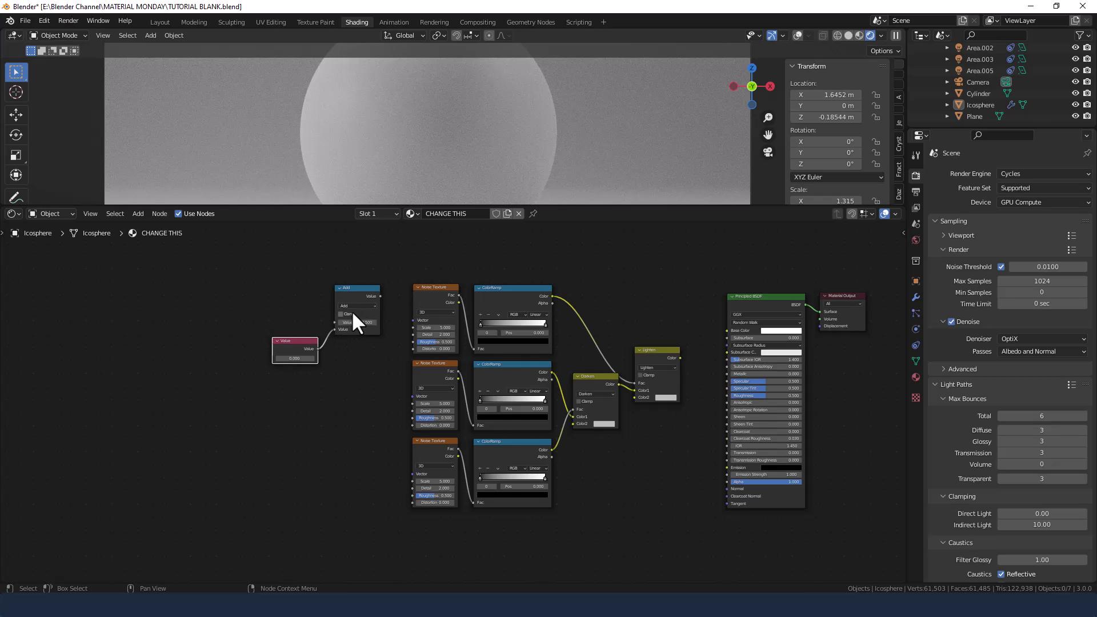
- Duplicate the linked Value and Add node pair twice, placing one copy beside each of the two lower Noise Textures
drag(276, 264, 339, 375)
key(shift+d)
click(341, 458)
key(shift+d)
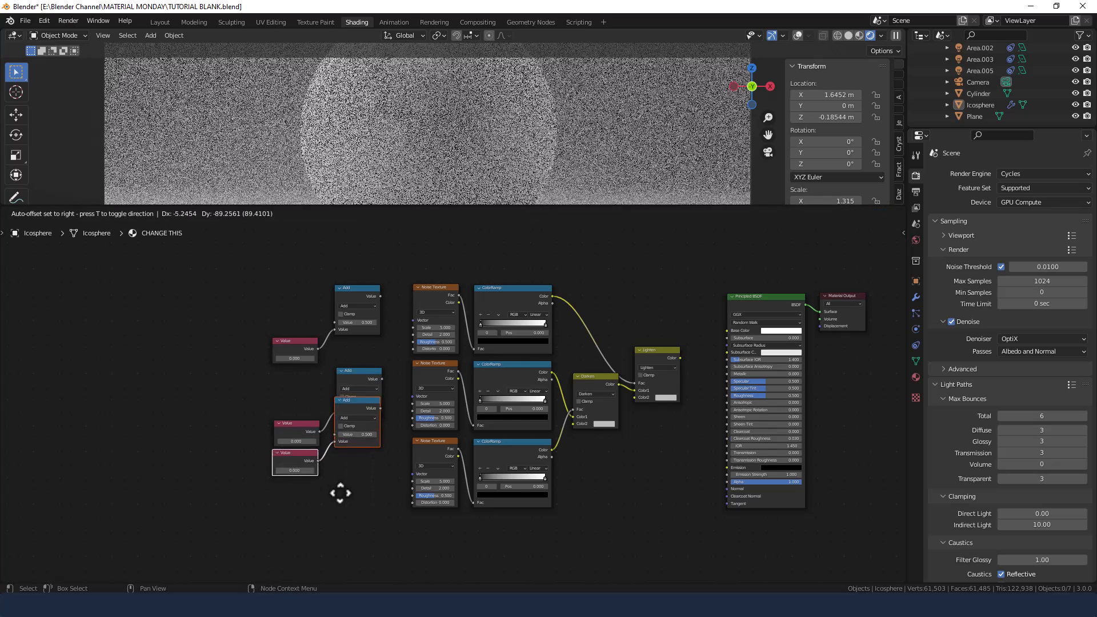
click(343, 544)
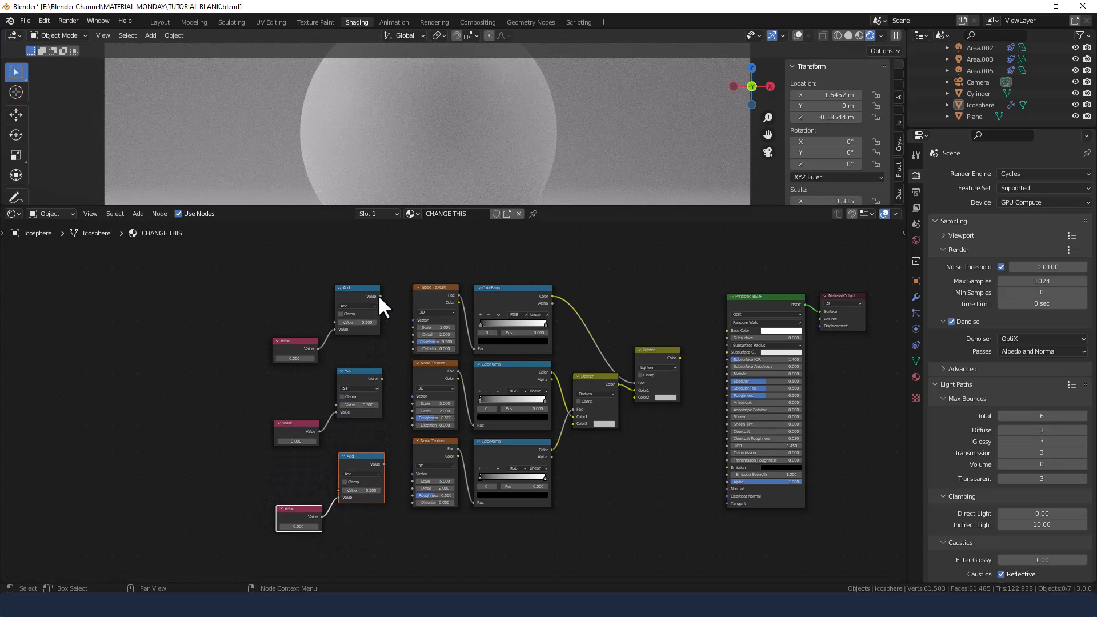
- Connect each Add node's Value output to the Scale input of the Noise Texture in its row
drag(380, 296, 410, 320)
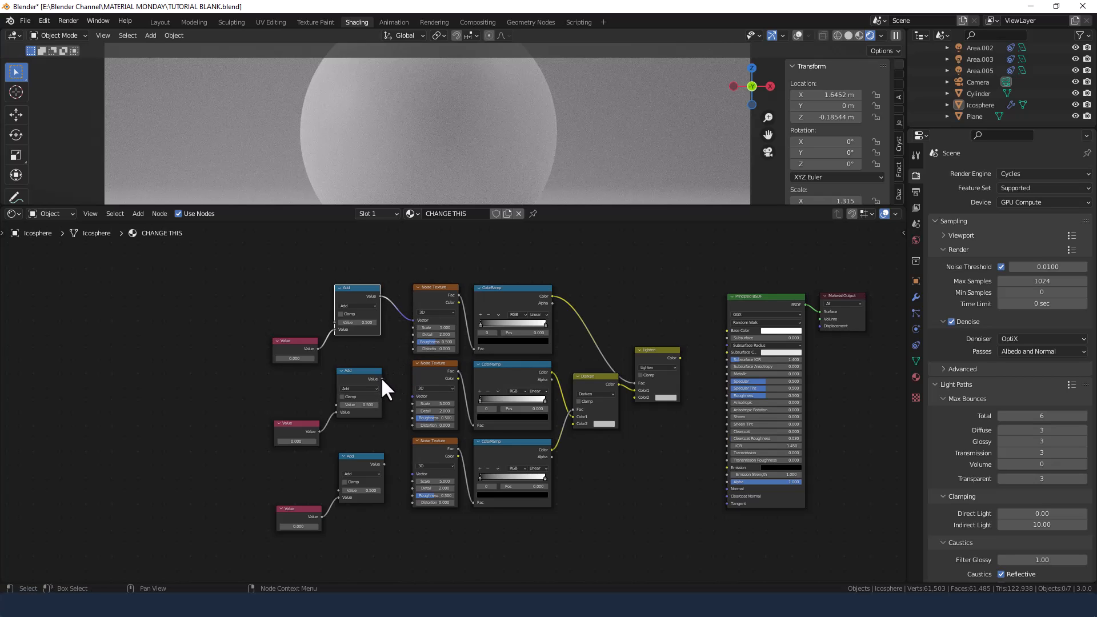
drag(381, 379, 412, 396)
drag(384, 465, 411, 476)
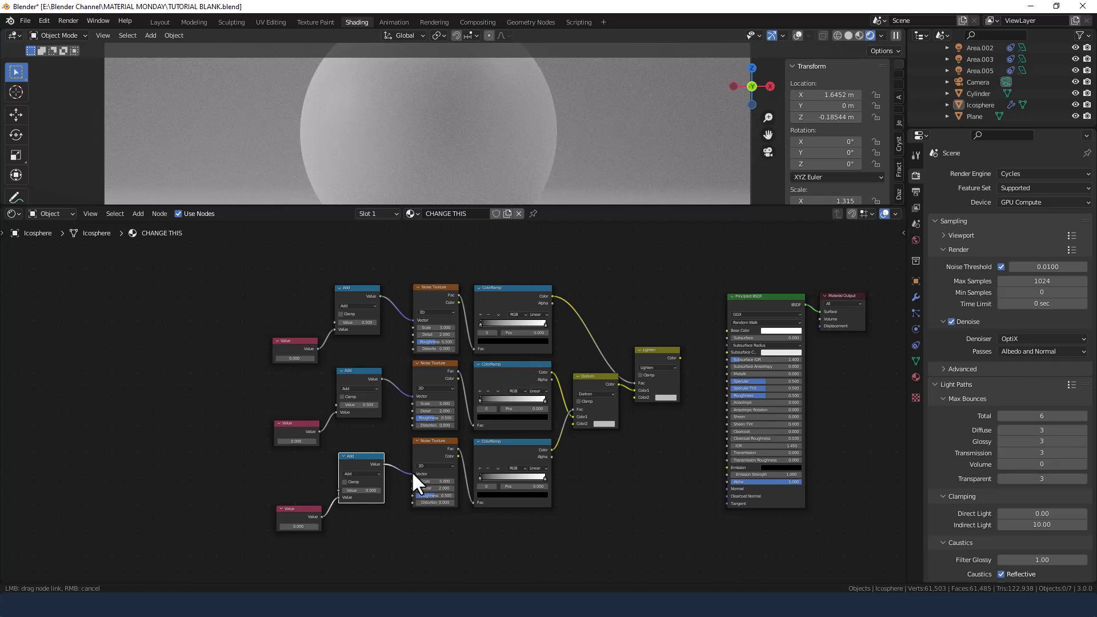
drag(415, 483, 415, 482)
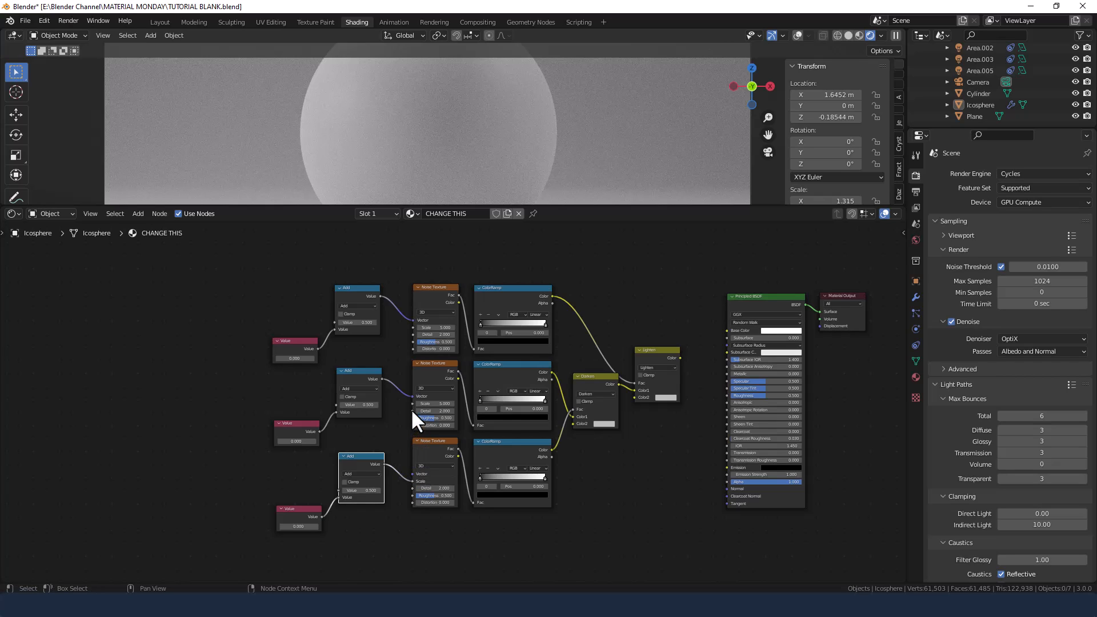
drag(411, 397, 412, 403)
drag(413, 319, 412, 327)
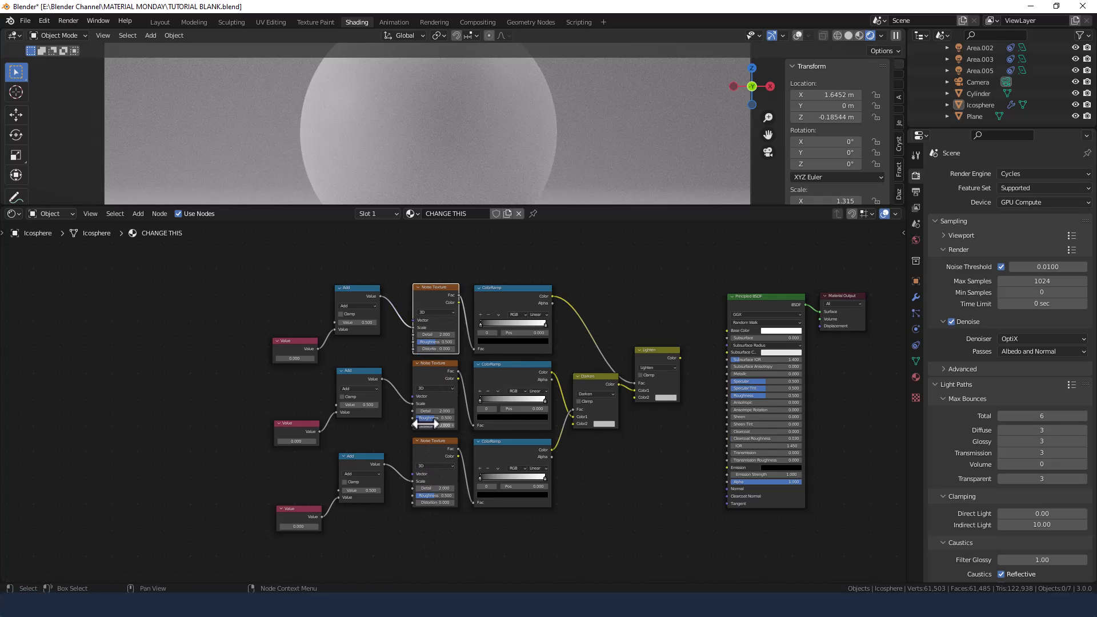
- Add linked Texture Coordinate and Mapping nodes to the uppermost Noise Texture and move them below the three node rows
key(ctrl+t)
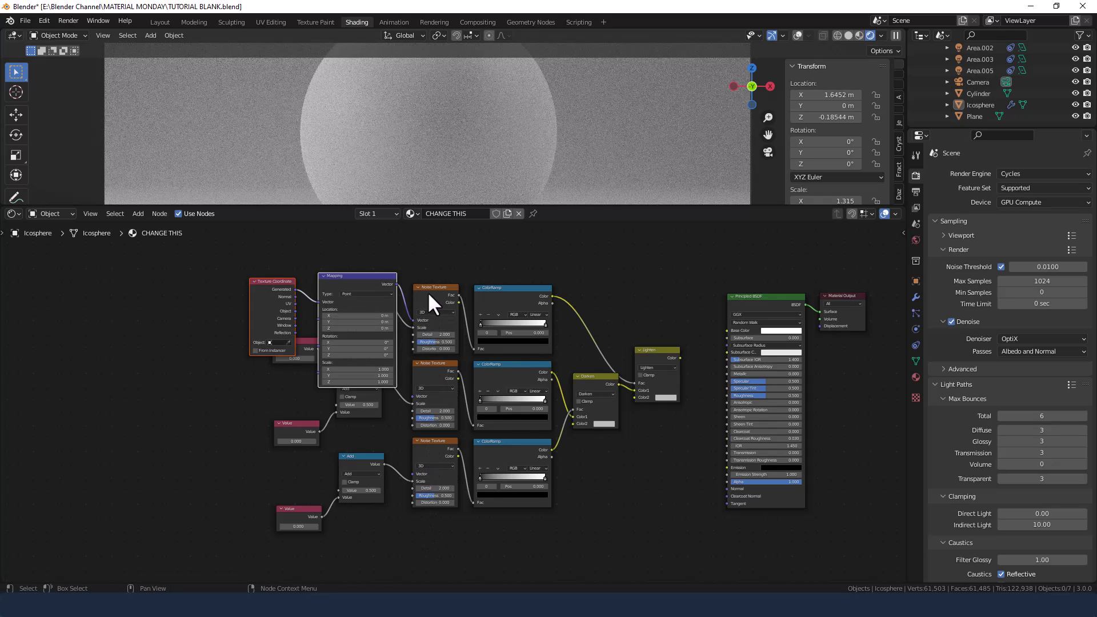
drag(376, 277, 365, 553)
middle_drag(461, 528, 455, 482)
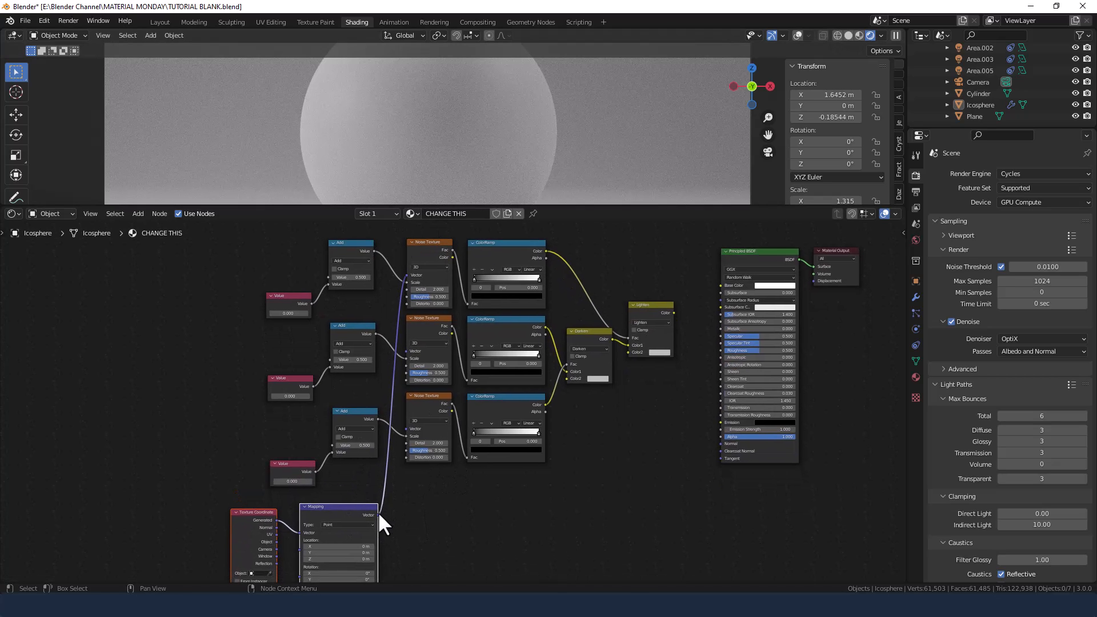
- Connect the Mapping node to the Vector inputs of the two lower Noise Textures and feed it with Object coordinates
drag(378, 515, 406, 351)
drag(375, 513, 406, 429)
drag(276, 541, 299, 532)
- Join the three Mapping links in a reroute point, then space out the coordinate nodes and the reroute below the rows
shift+right_drag(372, 489, 393, 509)
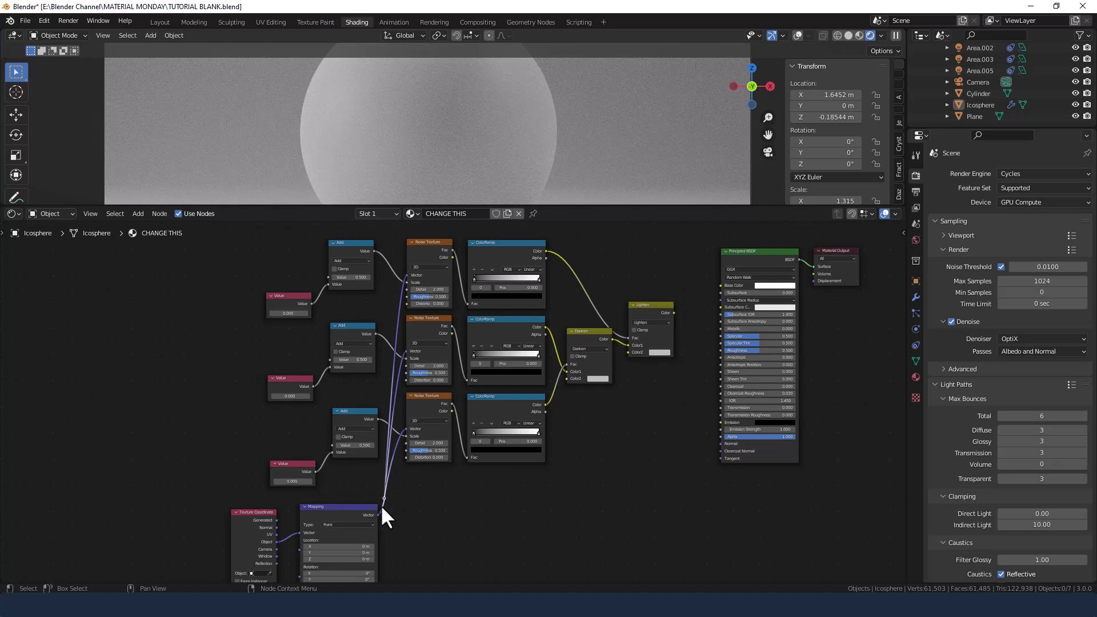
drag(246, 502, 275, 508)
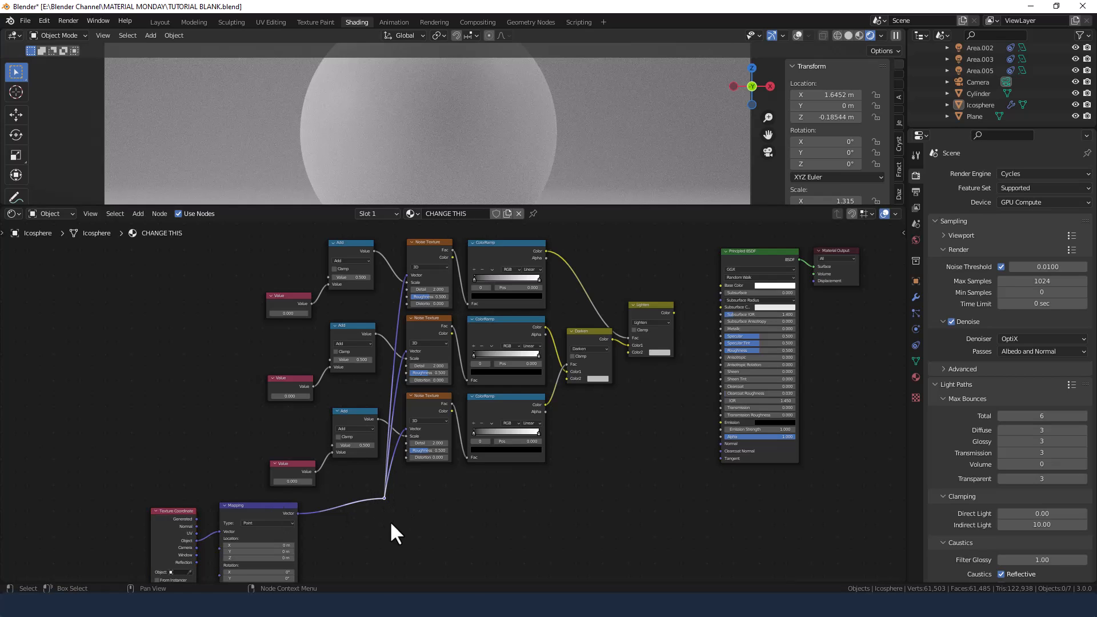
key(g)
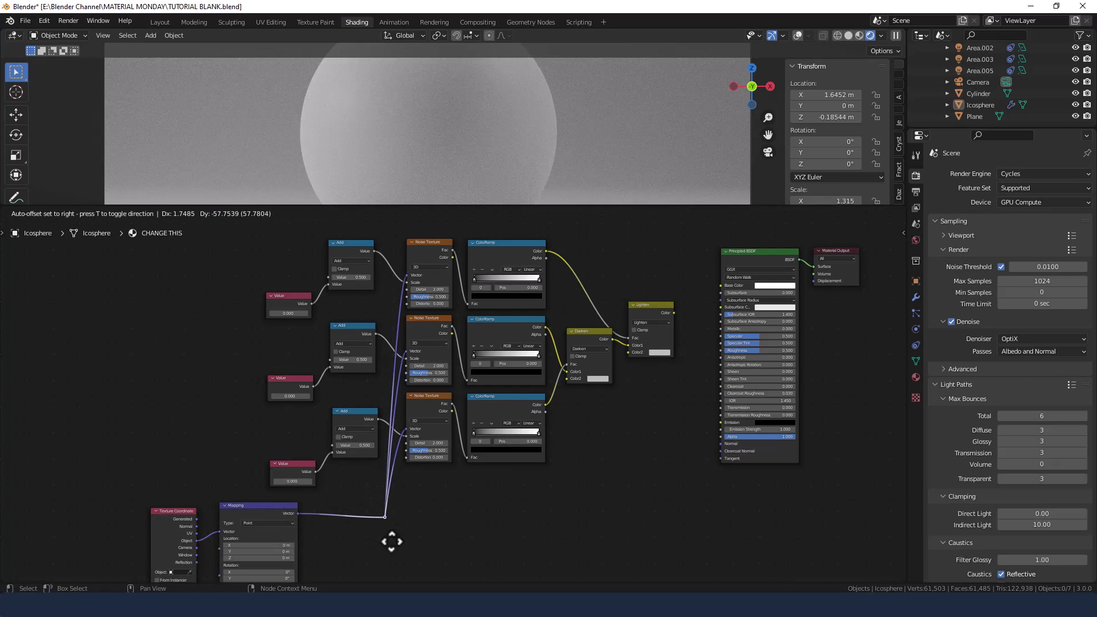
click(391, 541)
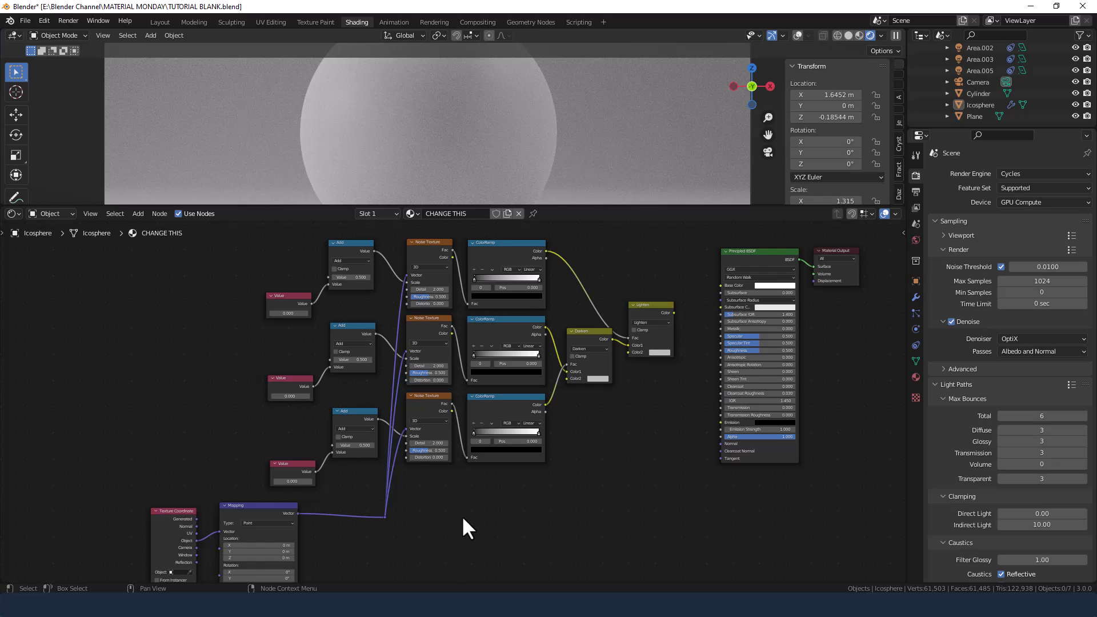
- Set the Value nodes of the upper and middle rows to 15 and the lowest one to 35
click(289, 314)
text(15)
key(Return)
click(287, 396)
text(15)
key(Return)
click(283, 482)
text(35)
key(Return)
- Set the uppermost Noise Texture to Detail 5, Roughness 0.6 and Distortion 0.1
scroll(433, 479, up, 2)
middle_drag(443, 337, 456, 438)
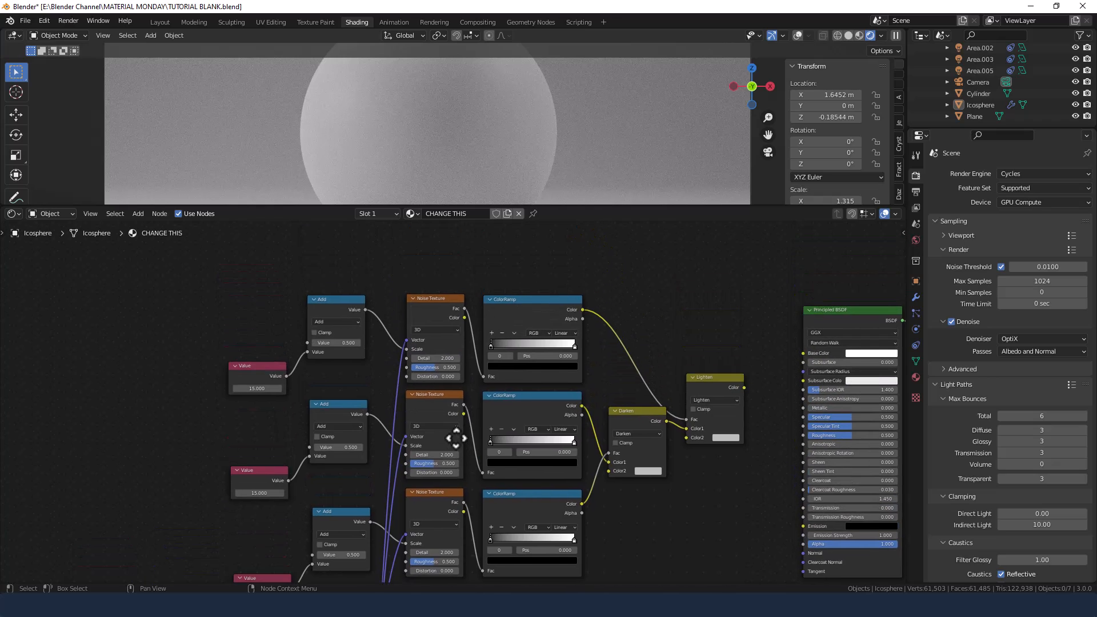
scroll(456, 438, up, 1)
click(430, 353)
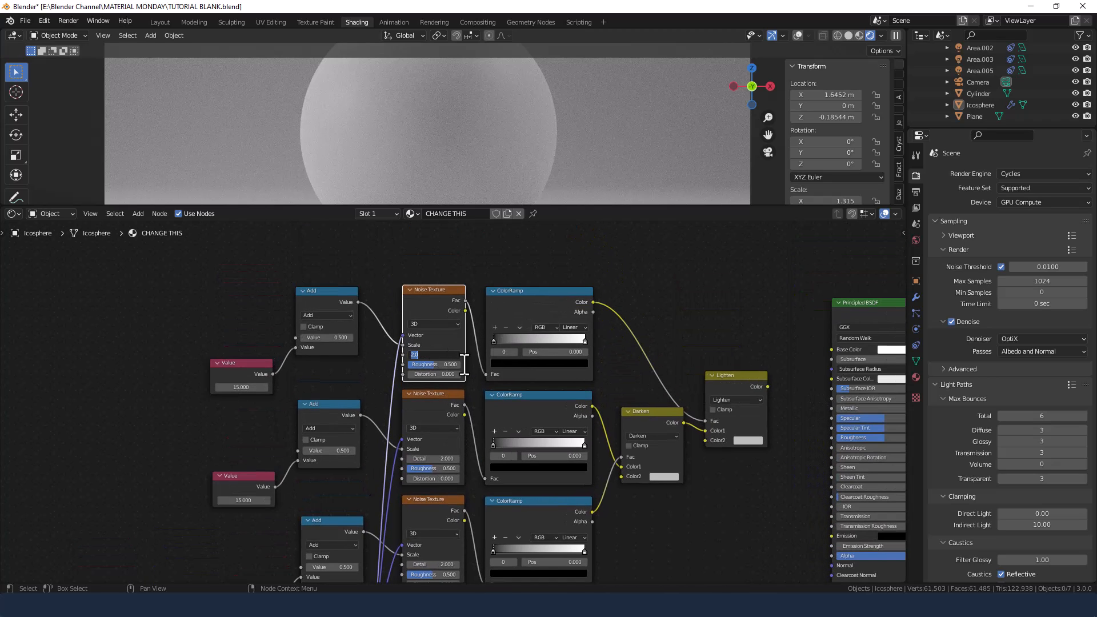
text(5)
key(Tab)
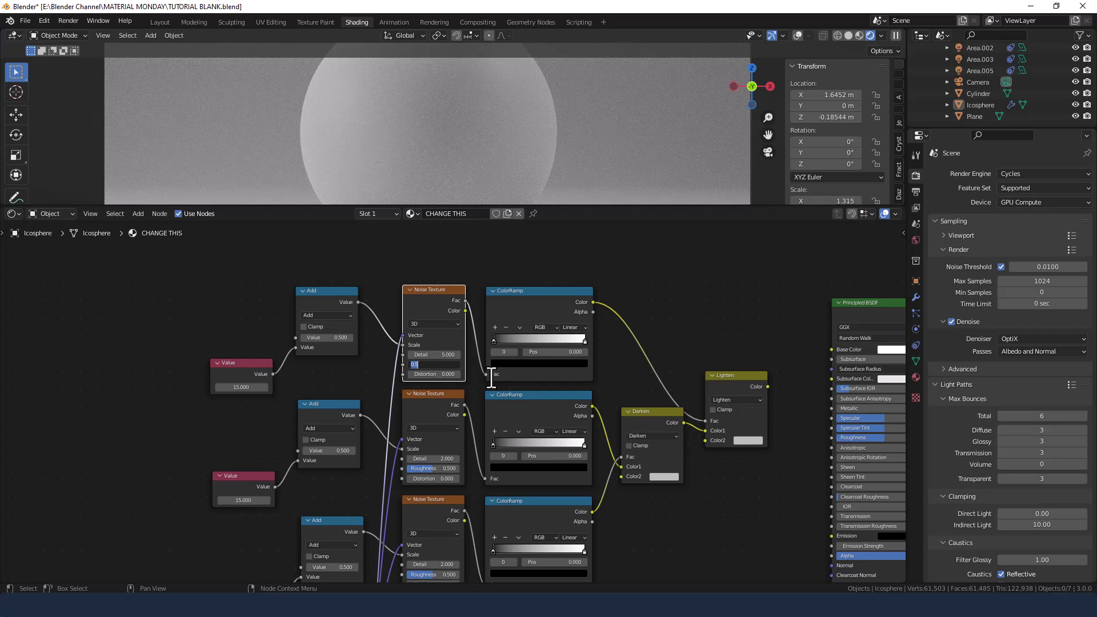
text(.6)
key(Tab)
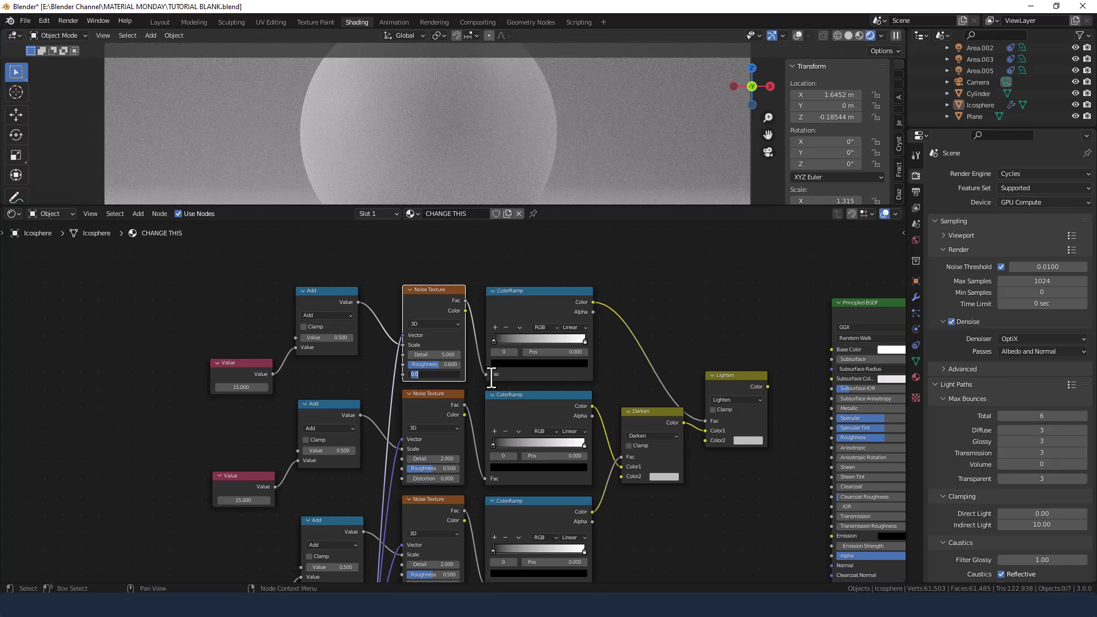
text(.1)
- Set the middle Noise Texture to Detail 3, Roughness 0.75 and Distortion 0.1
middle_drag(482, 378, 465, 328)
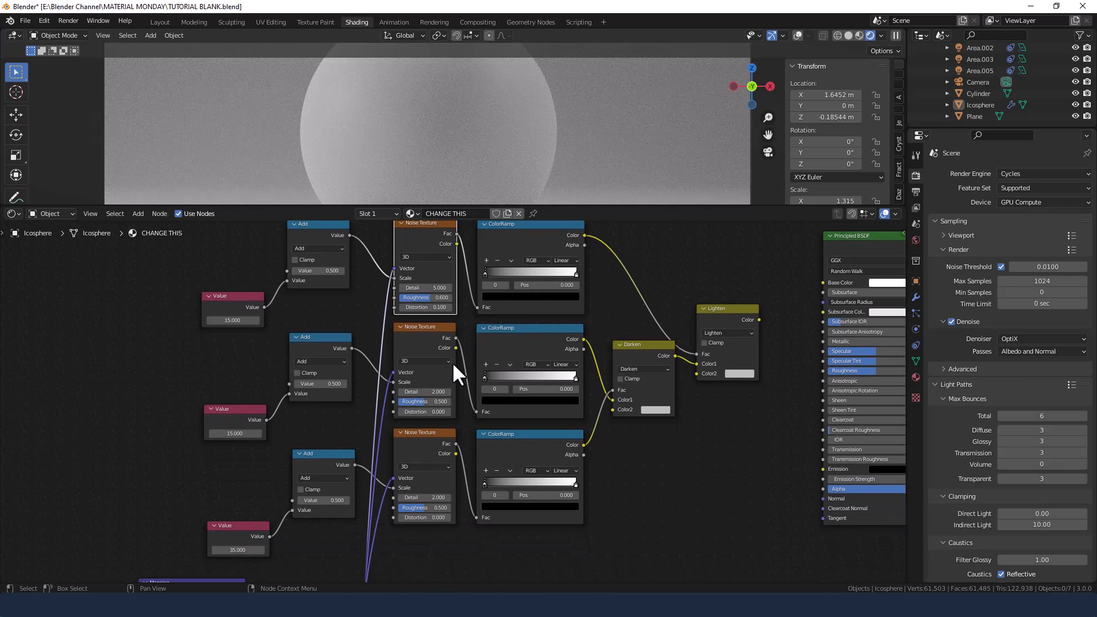
click(440, 390)
text(3)
key(Tab)
text(.75)
key(Tab)
text(.1)
key(Return)
- Set the lowest Noise Texture to Detail 5, Roughness 0.75 and Distortion 0.1
click(432, 497)
text(5)
key(Tab)
key(BackSpace)
text(.75)
key(Return)
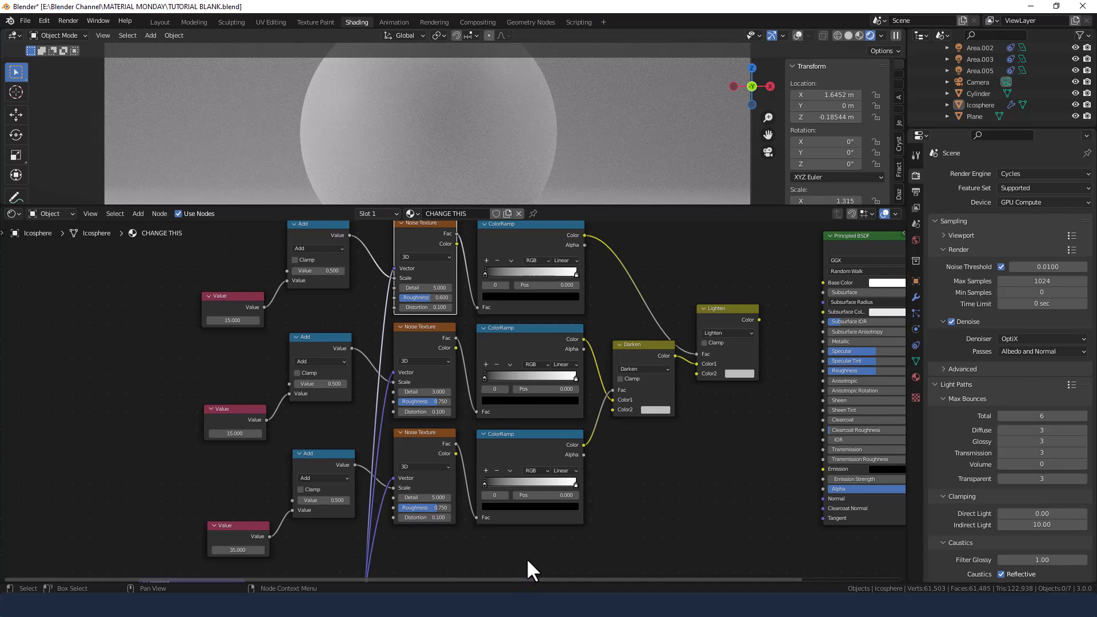
- Set the uppermost ColorRamp to Constant interpolation and place its white stop at position 0.655
middle_drag(526, 557, 518, 564)
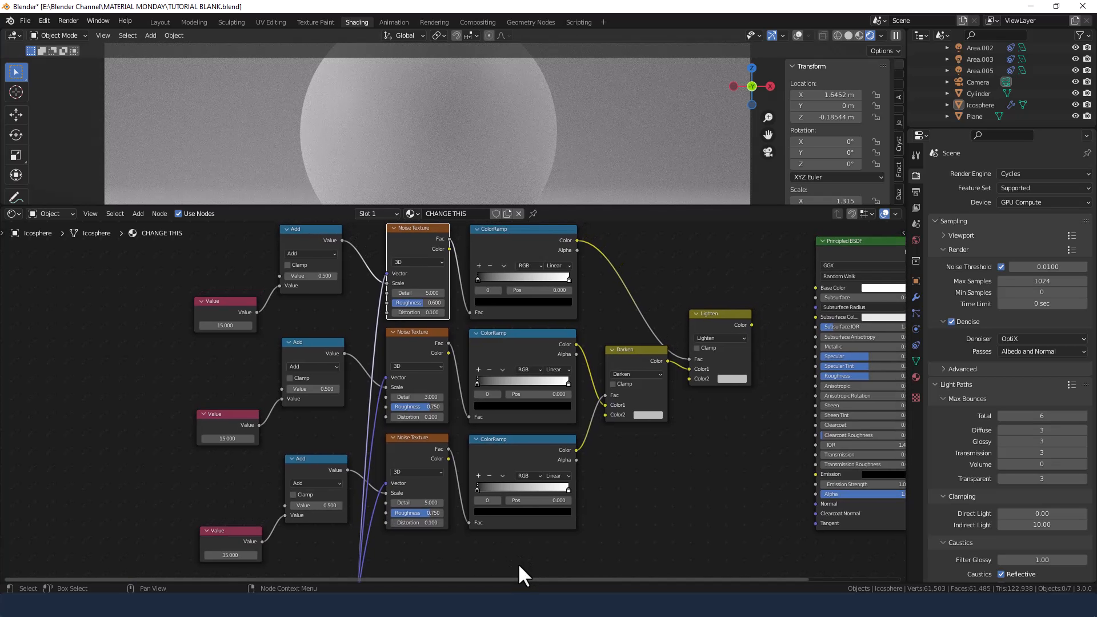
click(563, 266)
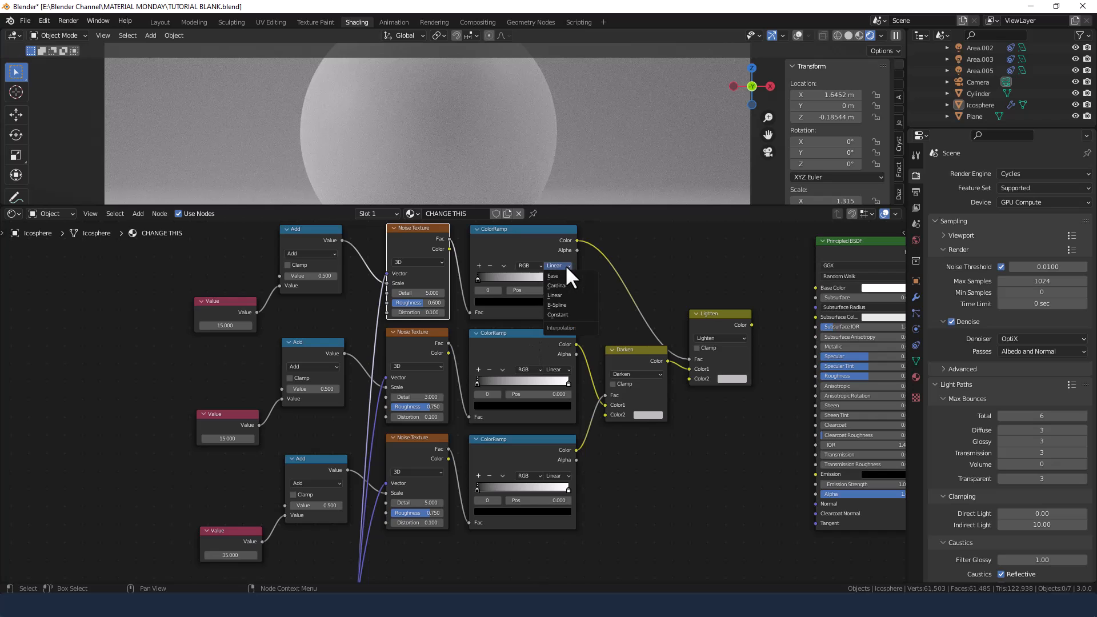
click(560, 313)
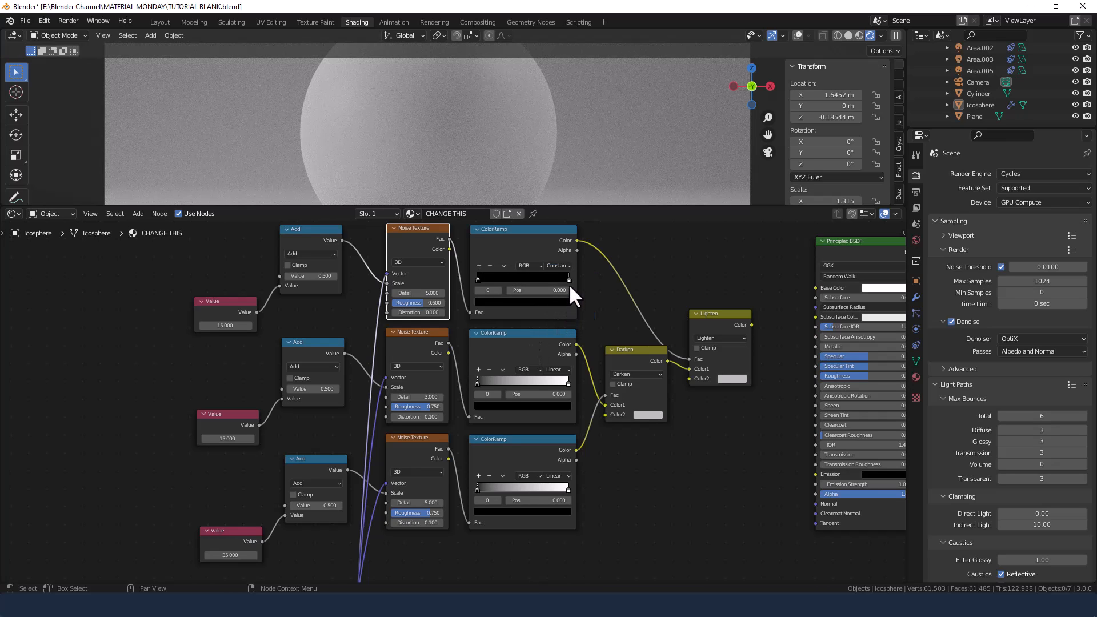
drag(568, 280, 536, 277)
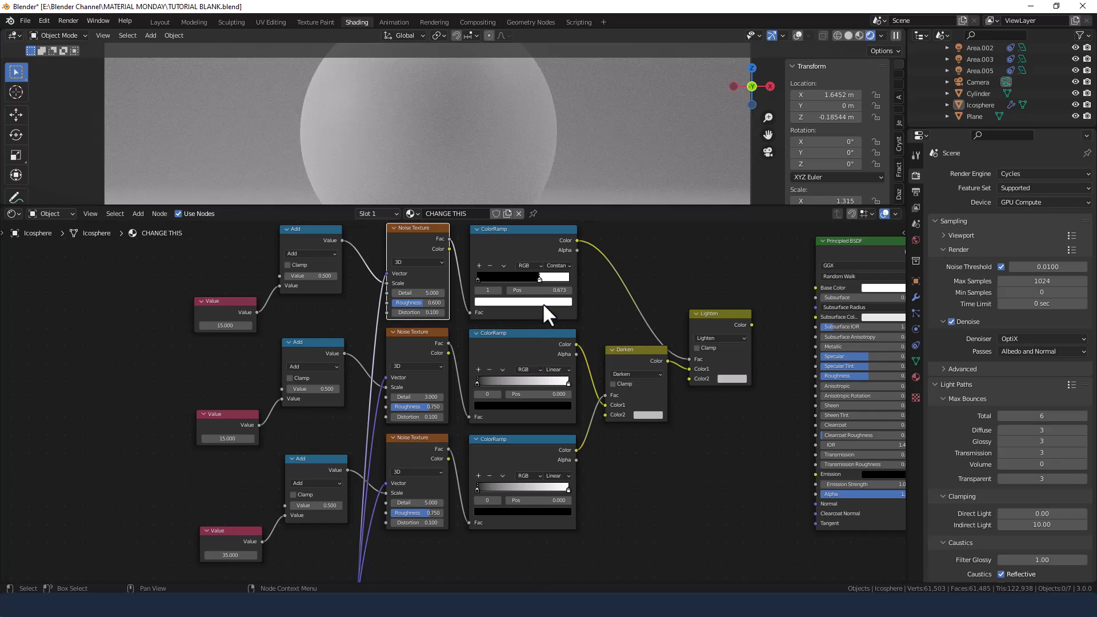
double_click(540, 290)
text(.0)
text(6)
text(5)
key(Return)
- Connect the Lighten node's Color output to the Principled BSDF's Base Color
middle_drag(636, 262, 607, 291)
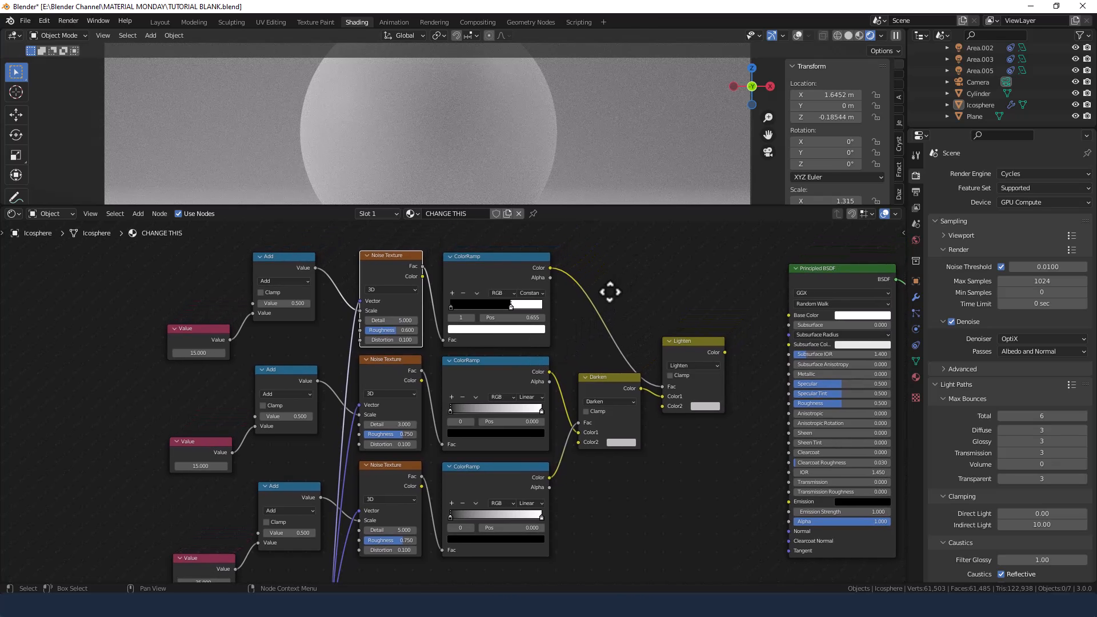
drag(724, 351, 787, 314)
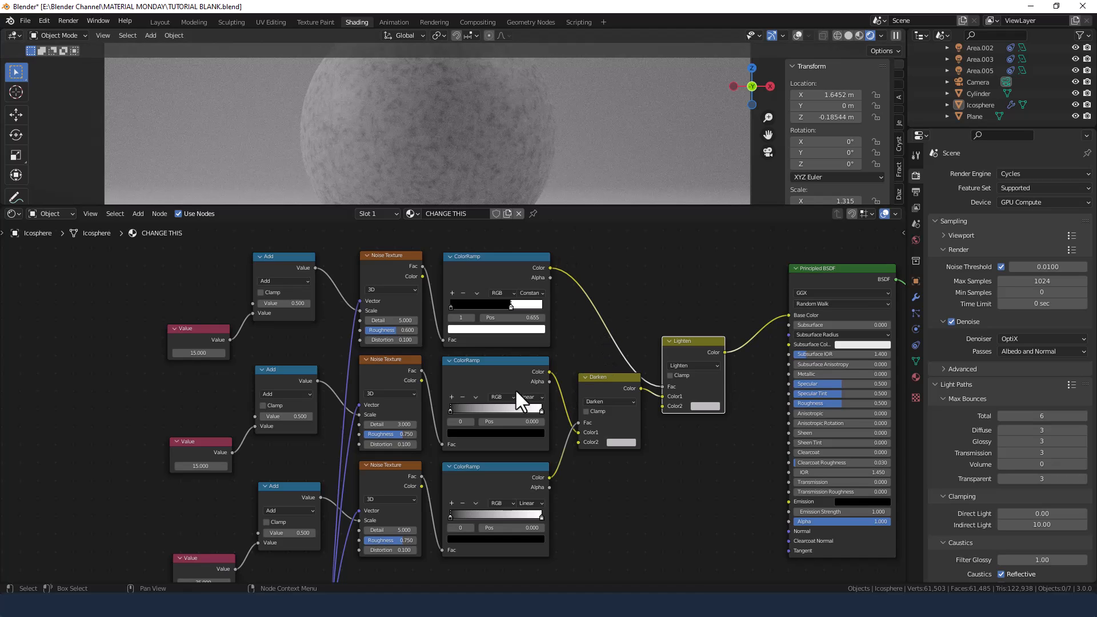
- Set the lowest ColorRamp to Constant interpolation and place its white stop at position 0.8
middle_drag(520, 396, 521, 371)
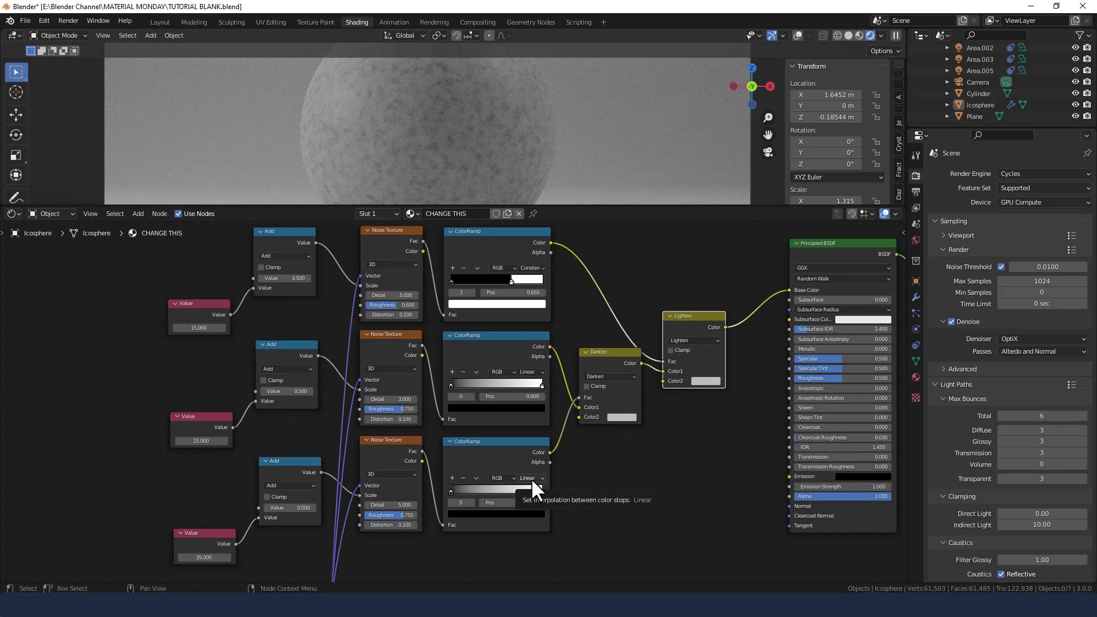
click(526, 477)
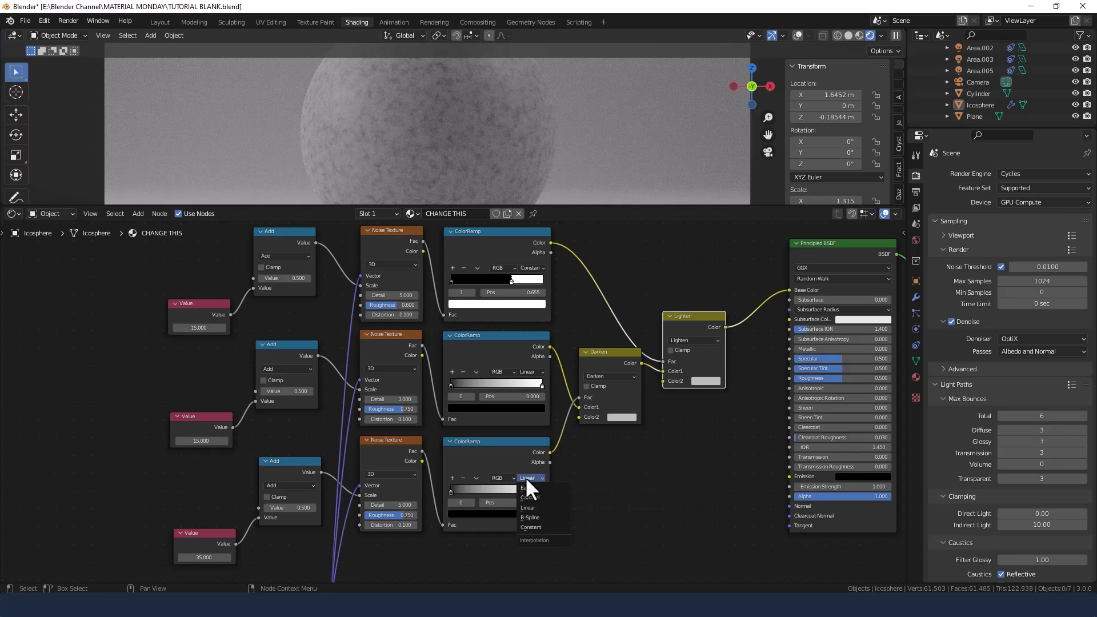
click(534, 526)
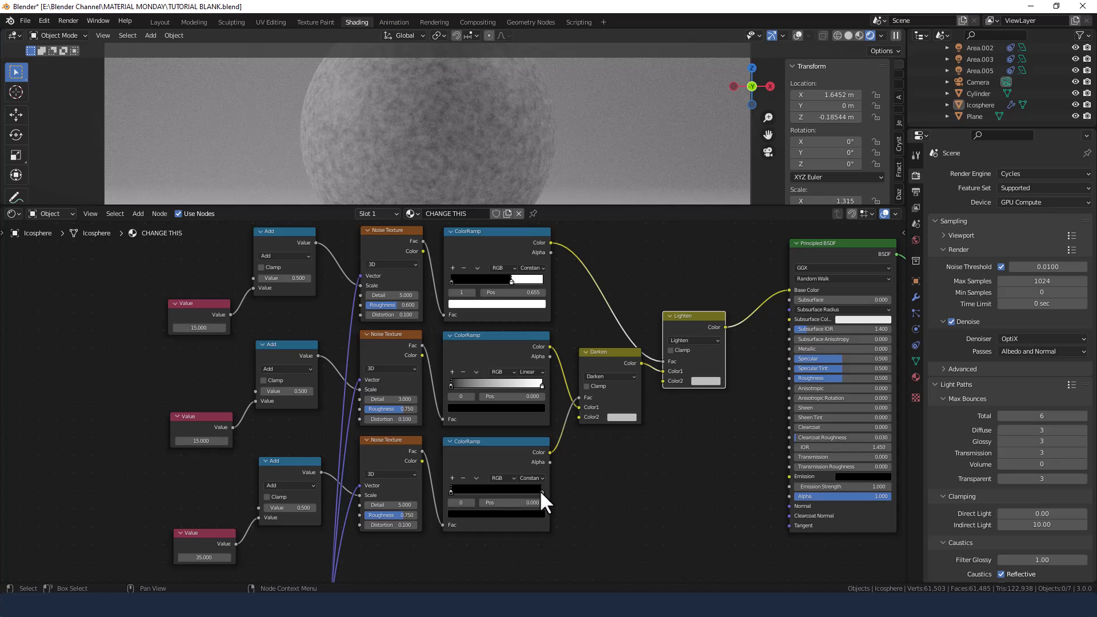
click(541, 492)
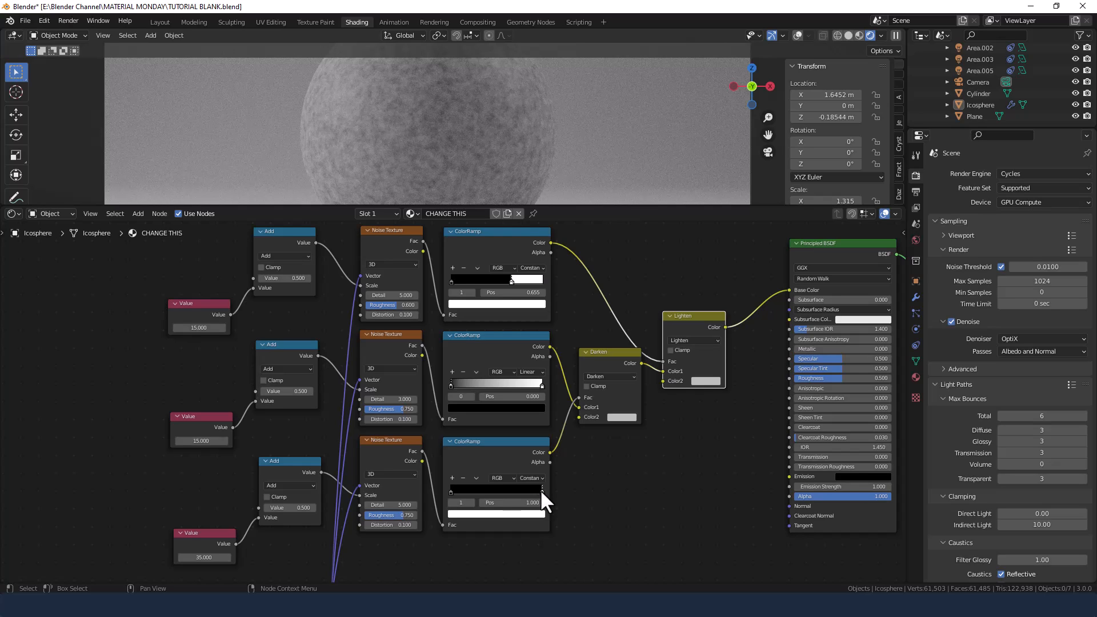
drag(542, 489, 523, 490)
click(521, 504)
text(.8)
key(Return)
- Place the lowest ColorRamp's black stop at position 0.3
click(450, 492)
click(516, 503)
text(.3)
key(Return)
- Set the middle ColorRamp to Constant interpolation and add two more color stops to it
scroll(485, 403, up, 3)
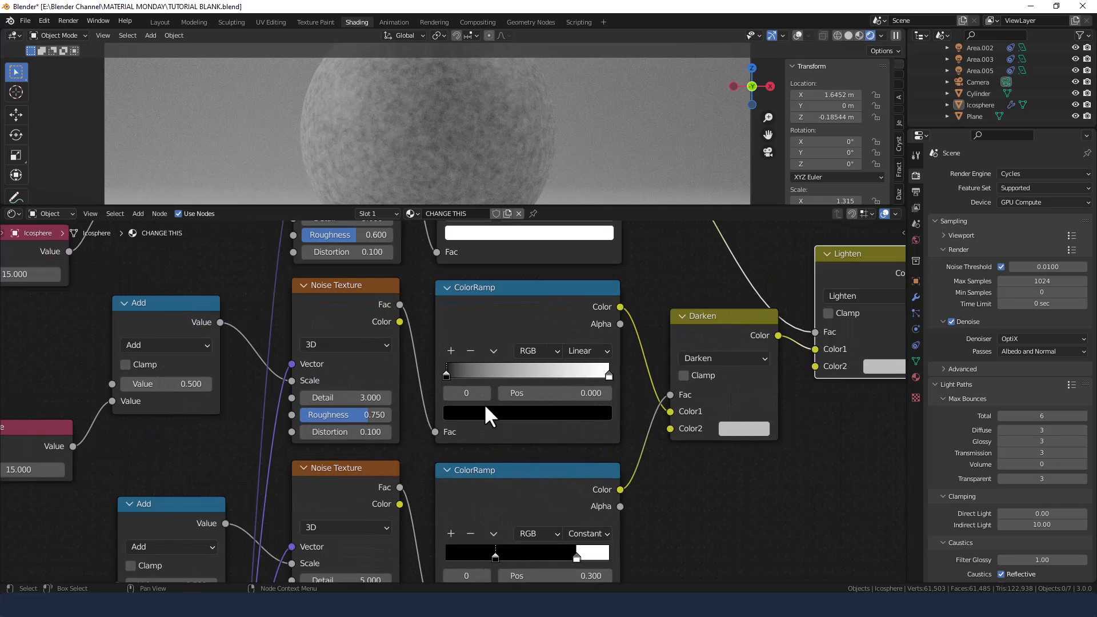
scroll(484, 403, up, 1)
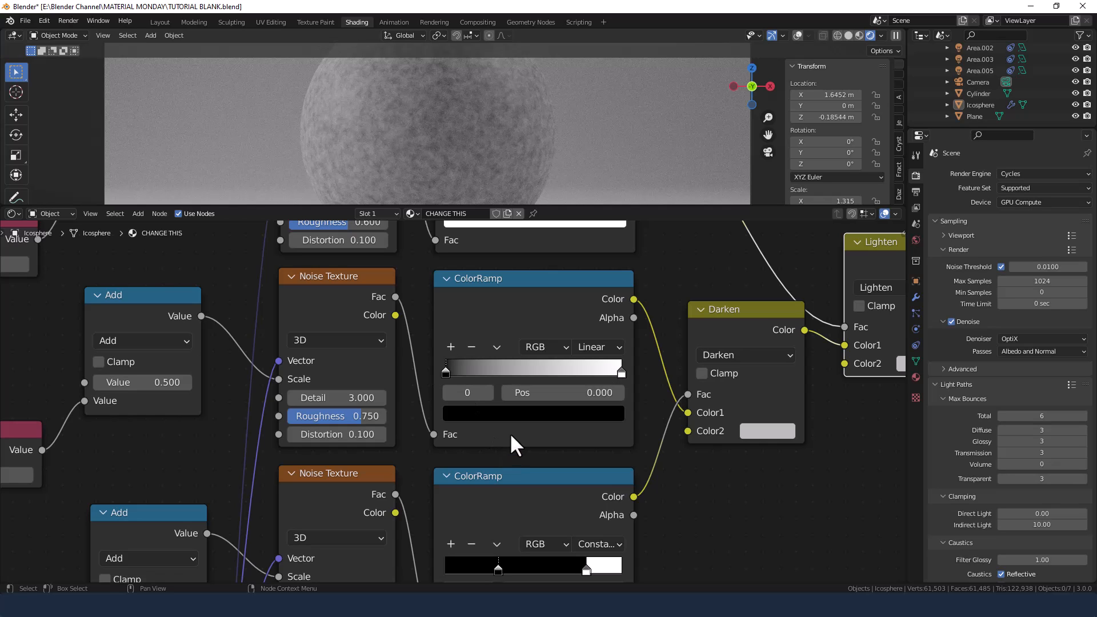
click(598, 347)
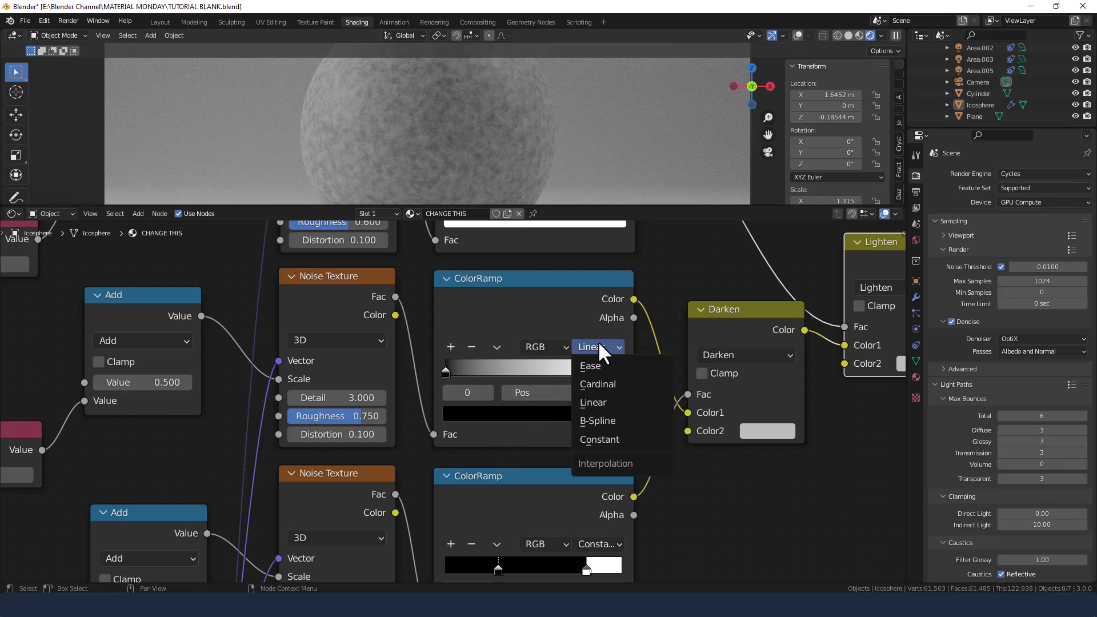
click(615, 440)
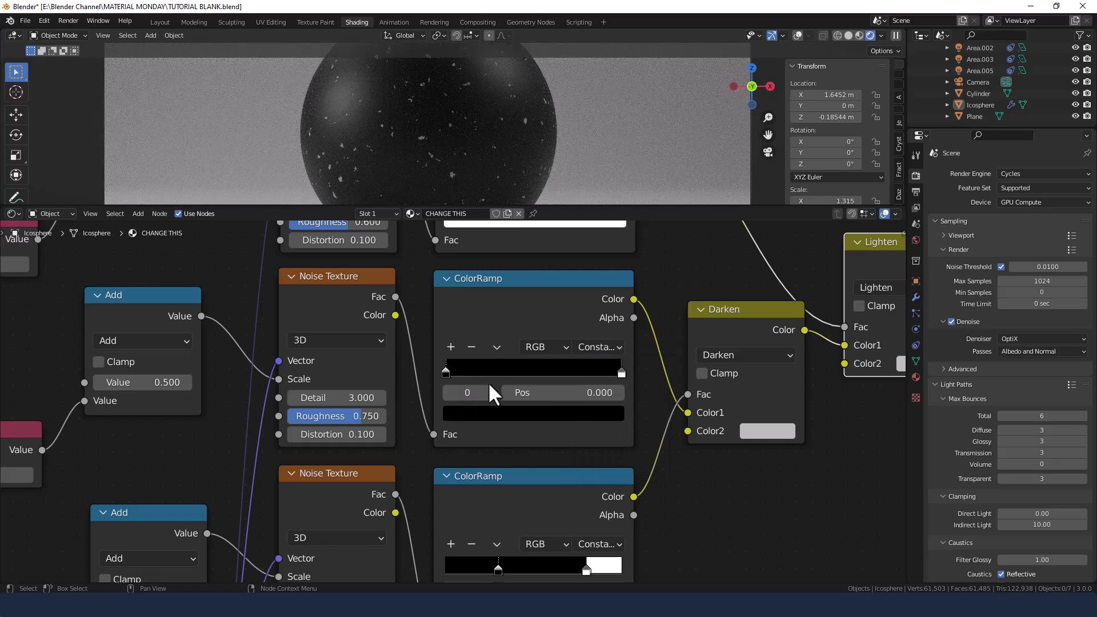
click(450, 346)
click(450, 346)
- Spread the middle ColorRamp's two new stops apart and place stop 1 at position 0.4
drag(534, 375, 563, 374)
click(489, 371)
click(541, 393)
text(0.5)
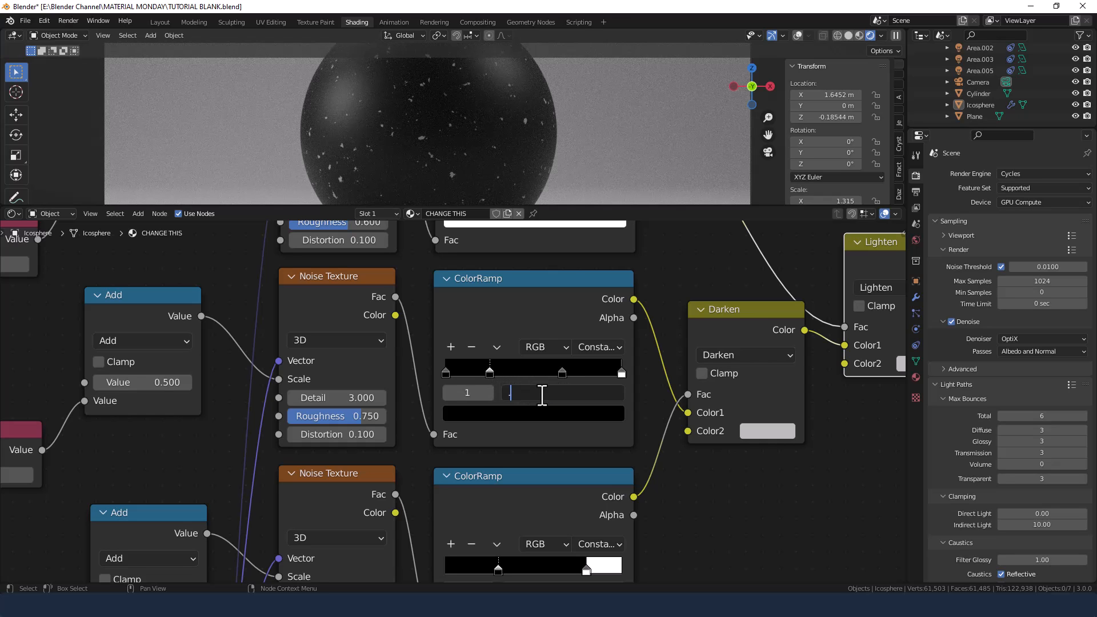
key(Return)
drag(531, 370, 513, 369)
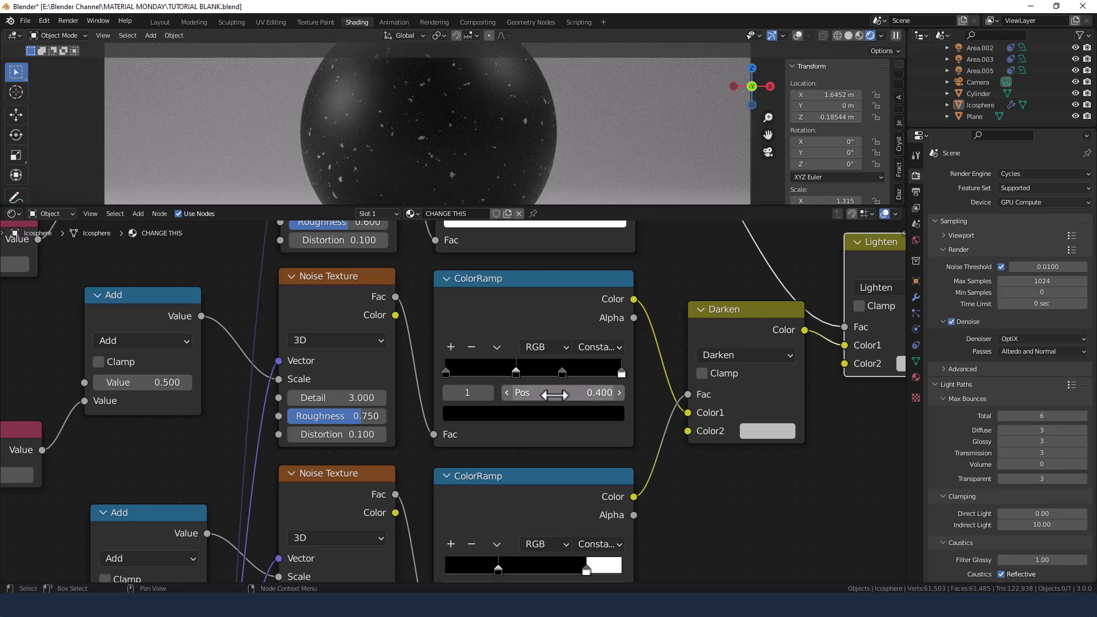
- Place the middle ColorRamp's stop 2 at position 0.6 and its white stop at 0.8
click(563, 372)
click(564, 393)
text(0.6)
key(Return)
click(621, 374)
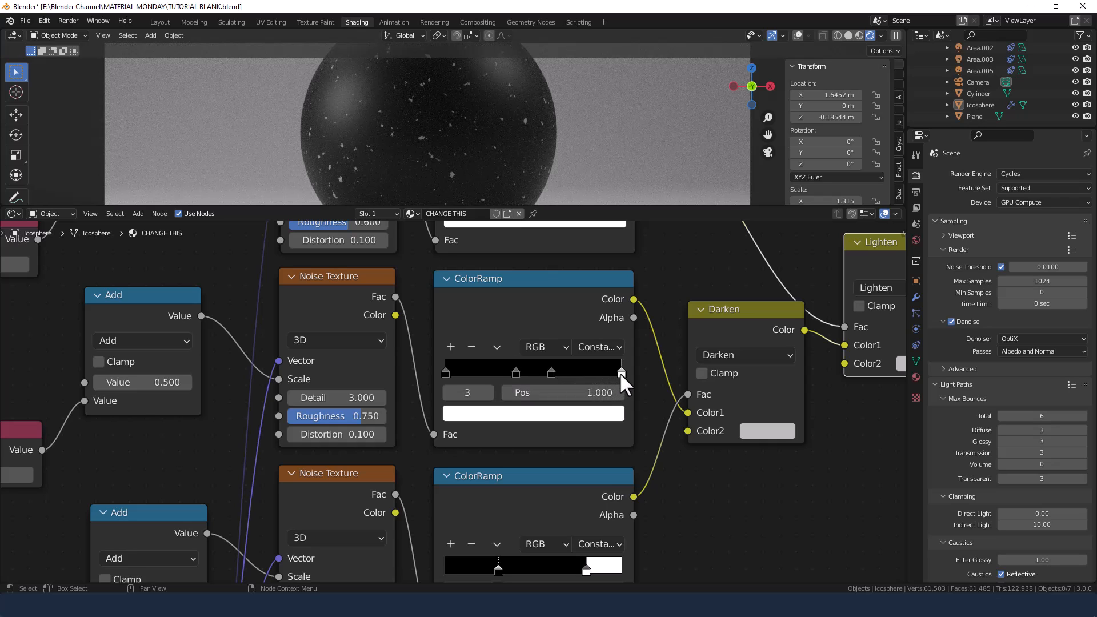
click(602, 394)
text(.8)
key(Return)
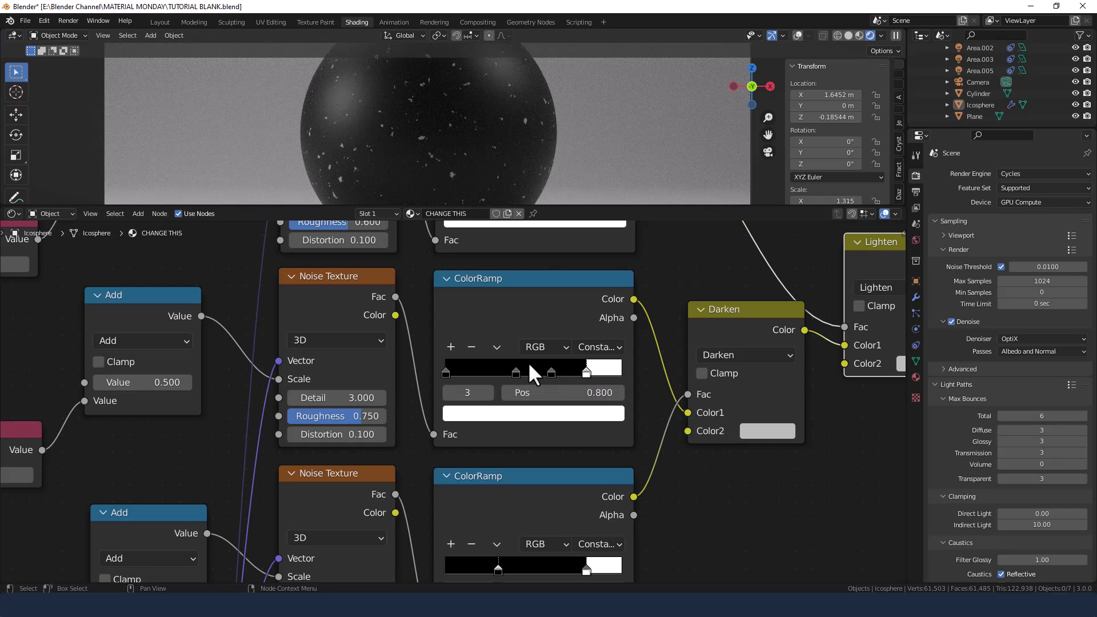
- Recolor the middle ColorRamp's first stop at position 0 to a muted reddish brown
click(446, 372)
click(486, 414)
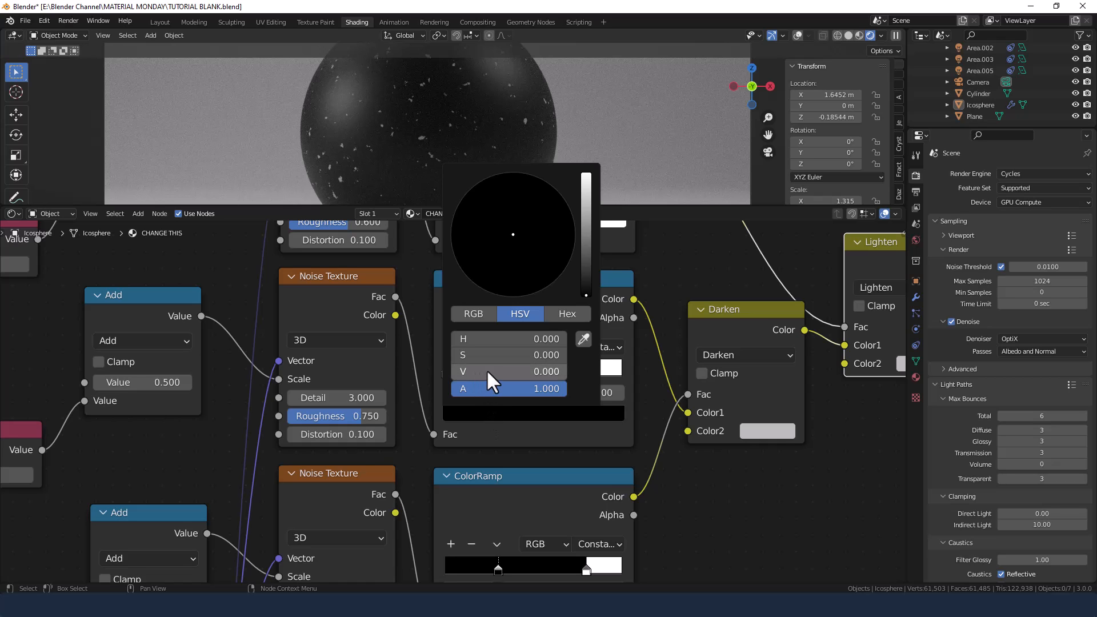
drag(490, 372, 543, 373)
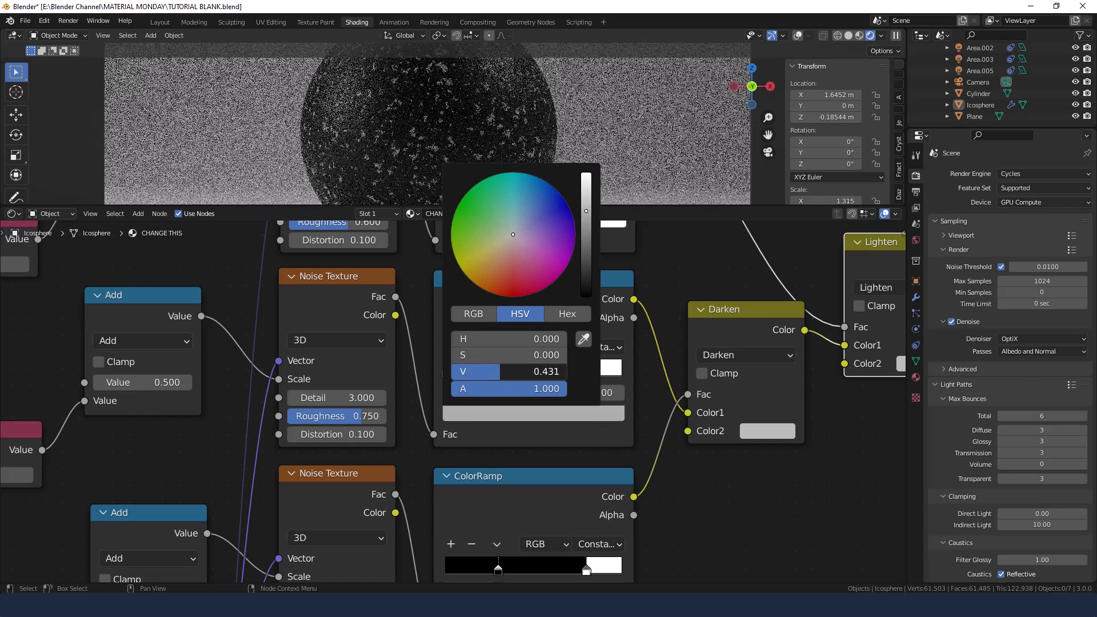
double_click(546, 373)
text(0.4)
key(Return)
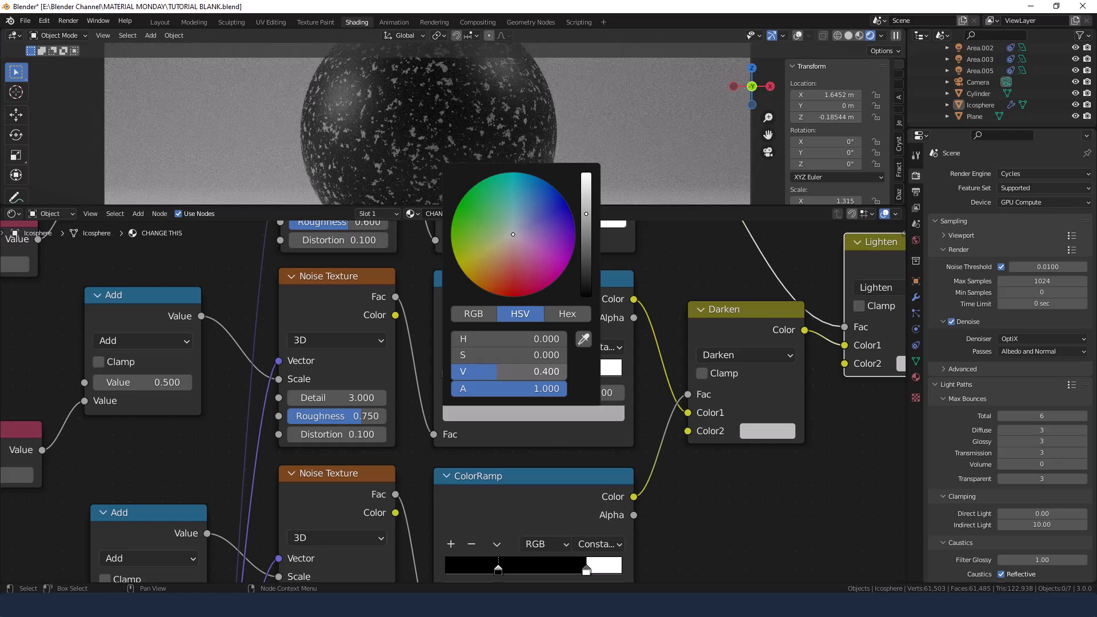
drag(488, 355, 588, 355)
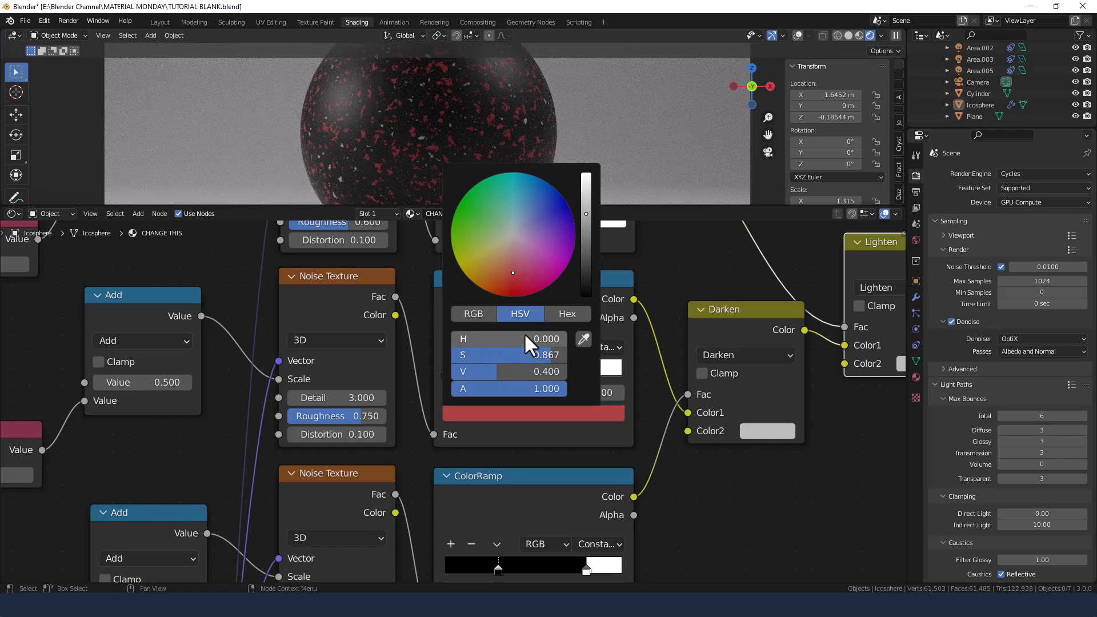
drag(525, 338, 527, 339)
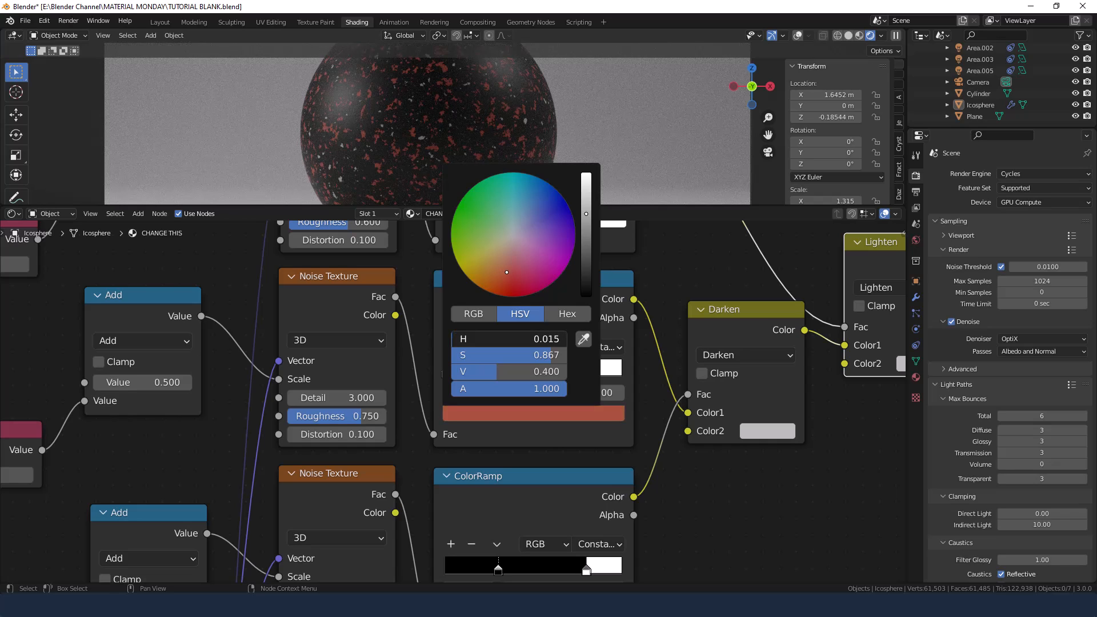
drag(461, 371, 436, 372)
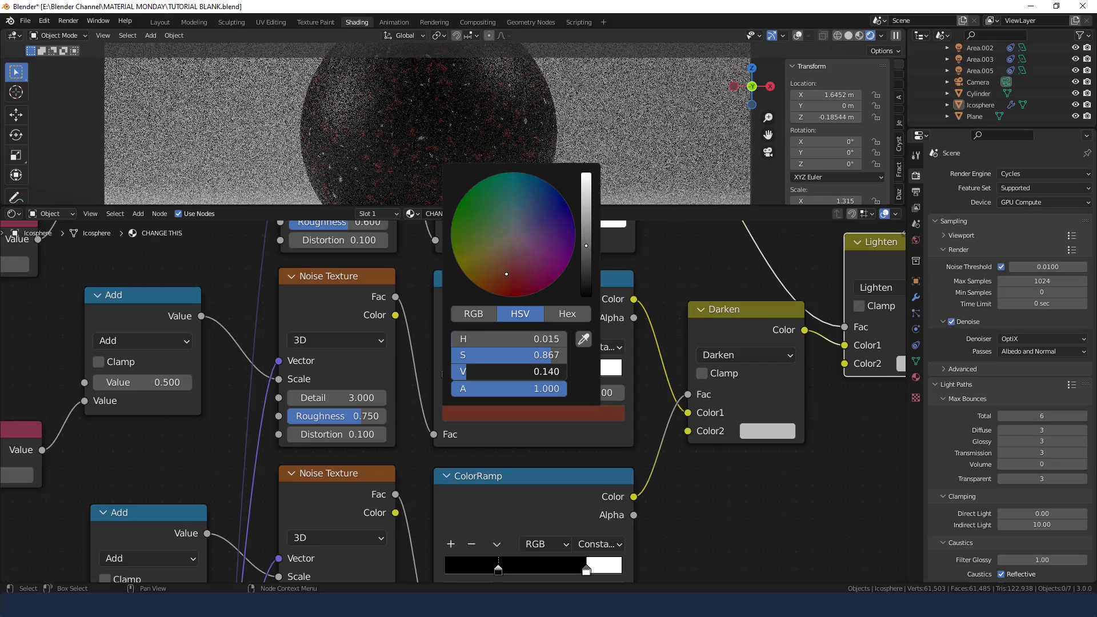
drag(552, 355, 547, 338)
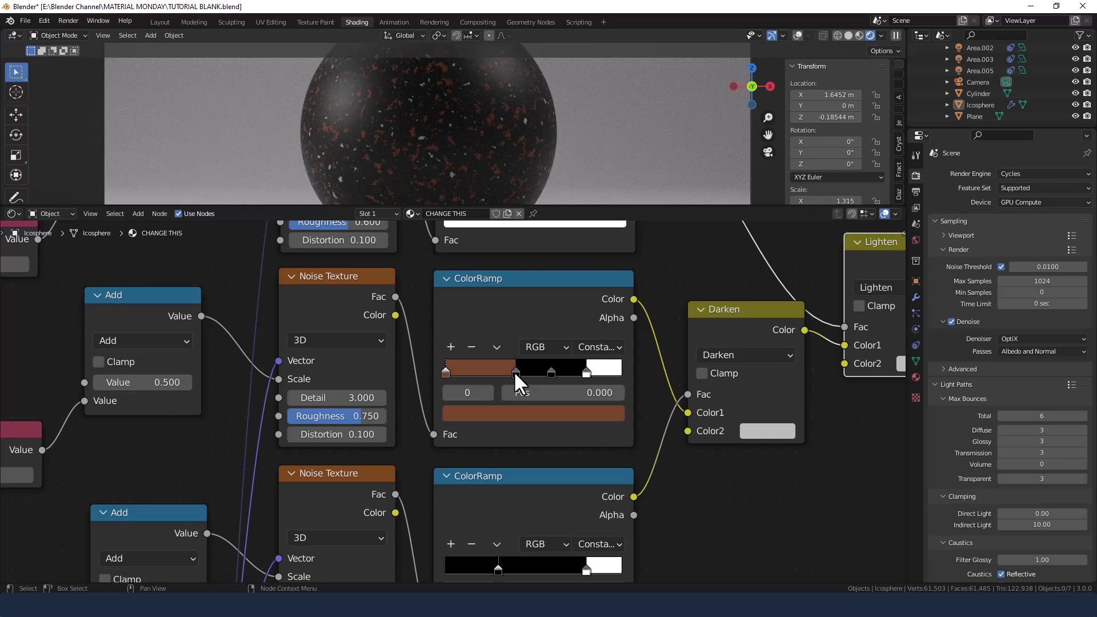
- Color the middle ColorRamp's stop at position 0.4 a very dark red with hue 0, saturation 1 and value 0.01
click(513, 371)
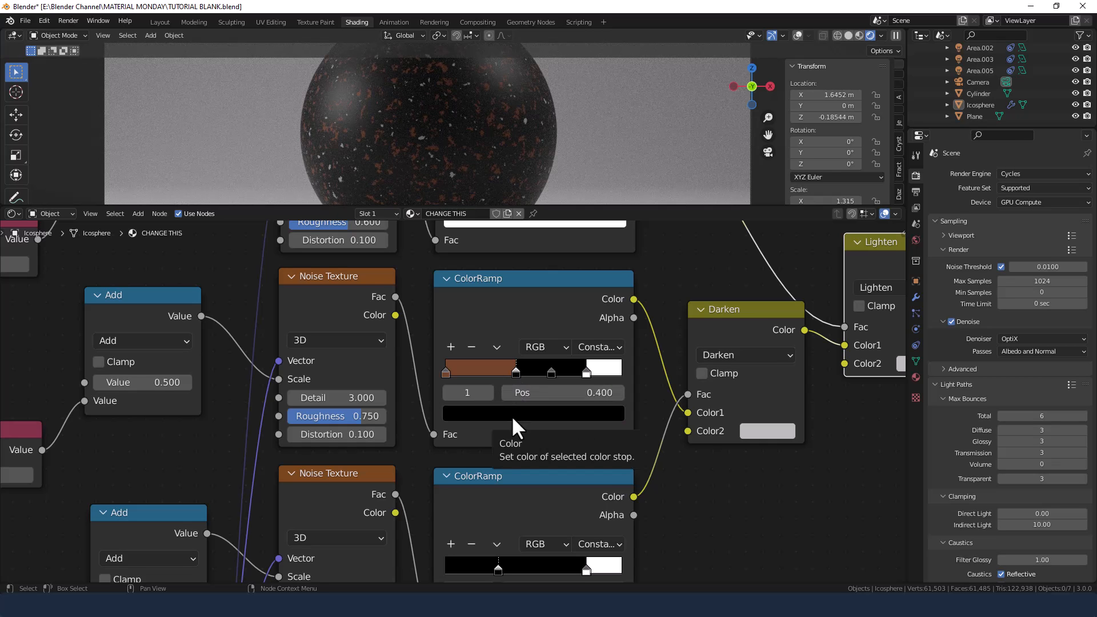
click(513, 413)
click(499, 372)
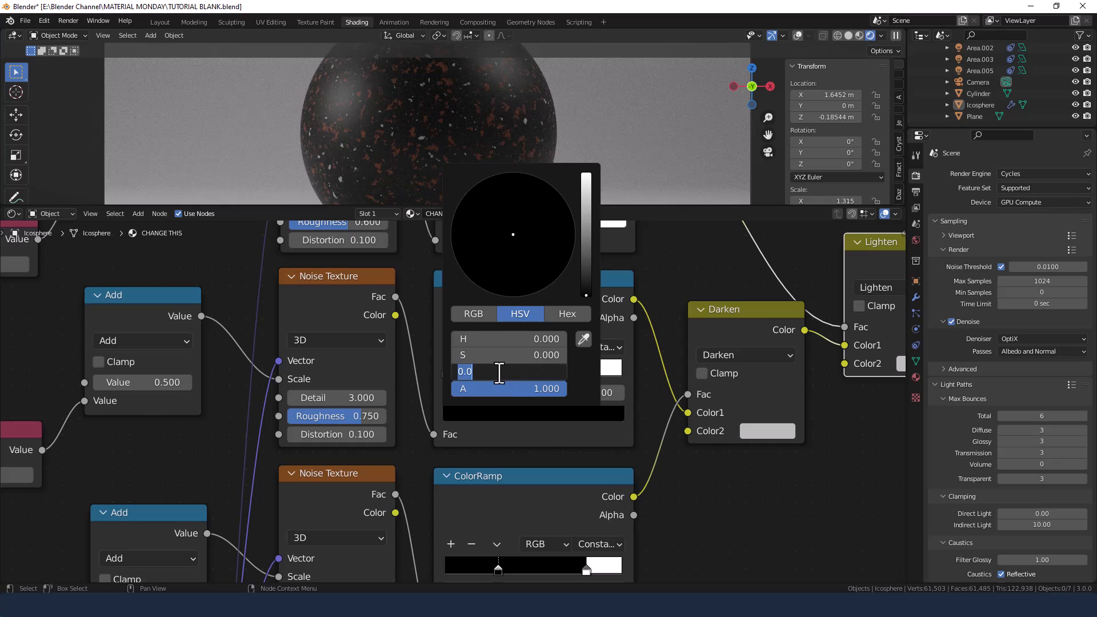
text(.02)
key(Return)
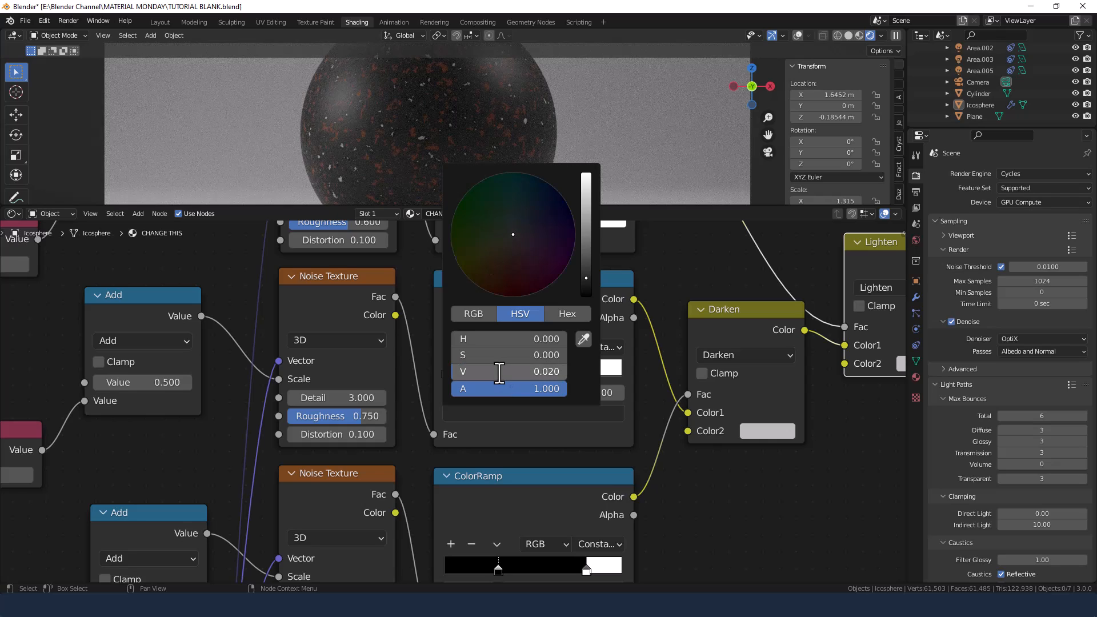
drag(500, 356, 606, 356)
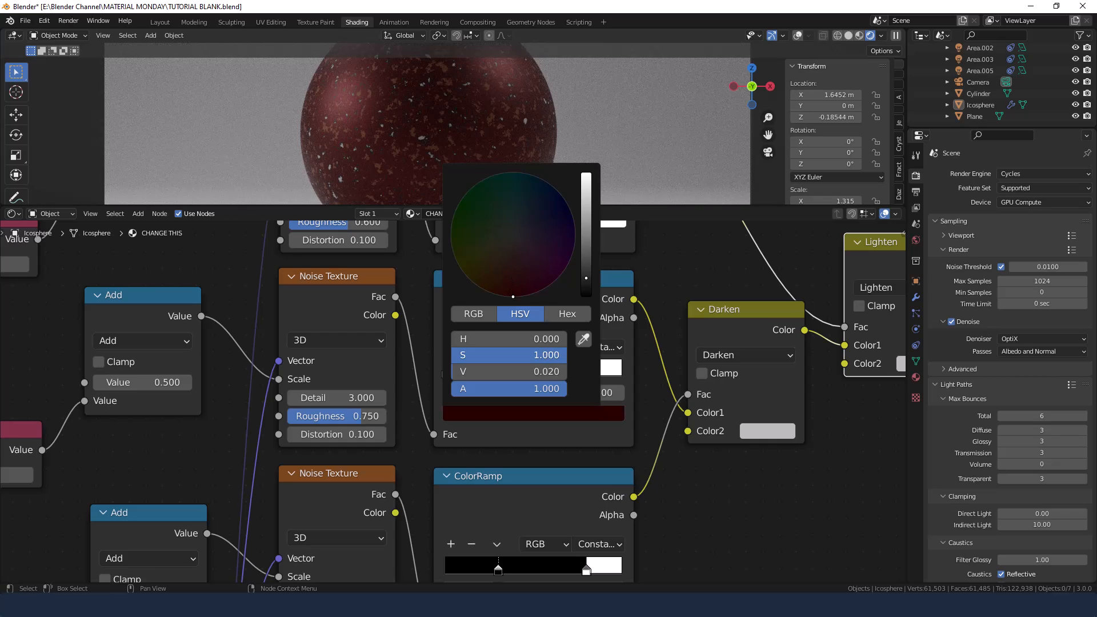
drag(532, 355, 533, 355)
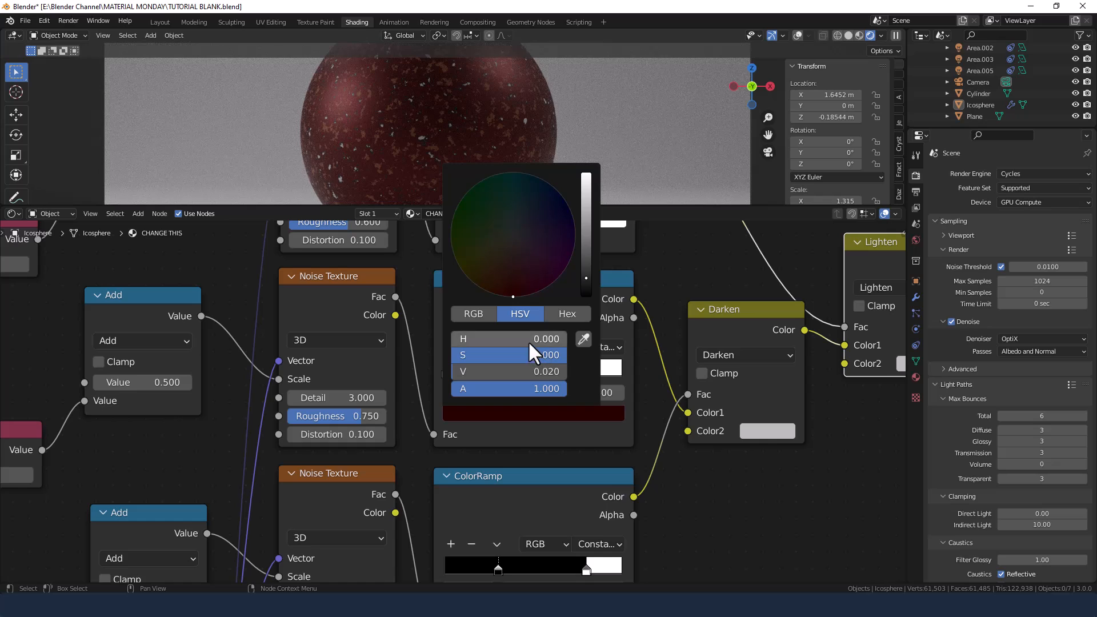
click(506, 372)
text(.01)
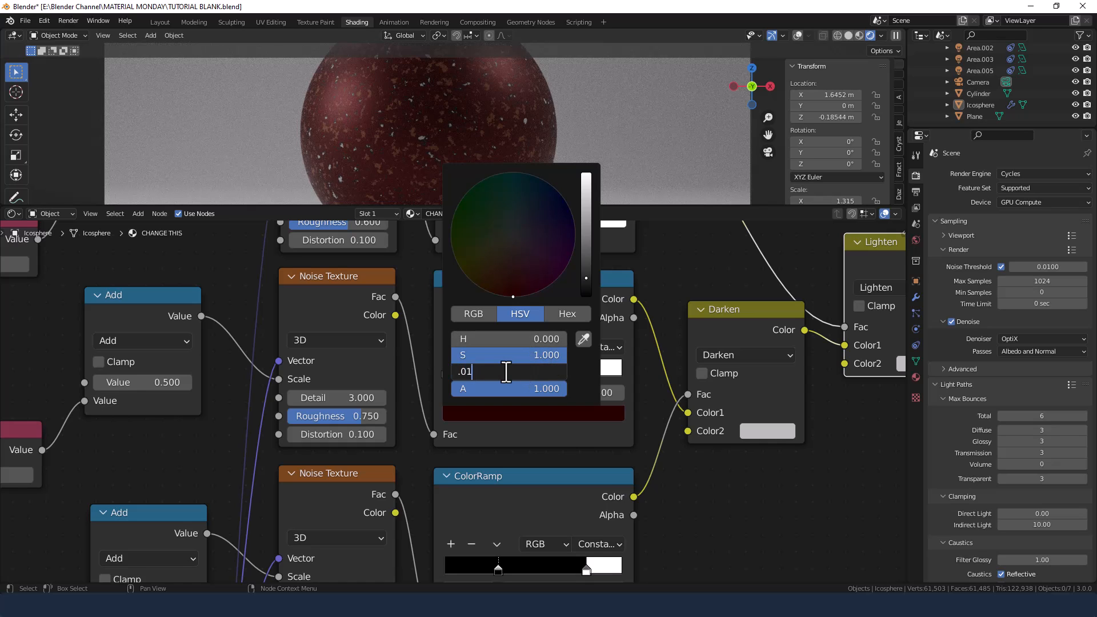
key(Return)
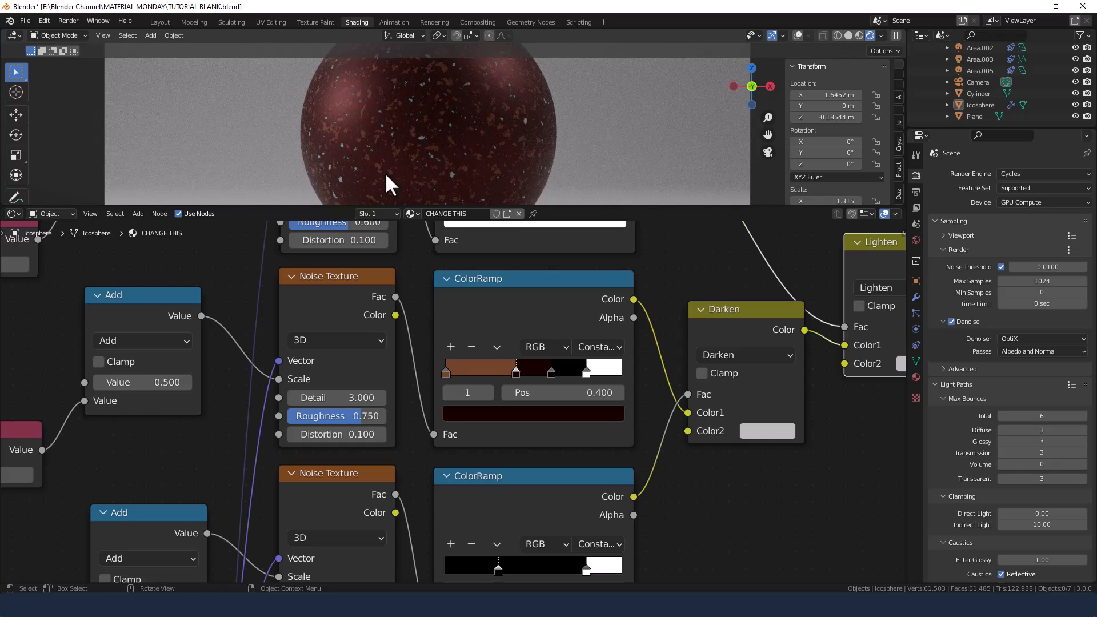
- Color the middle ColorRamp's stop at position 0.6 salmon pink and its stop at 0.8 light orange
click(550, 373)
click(557, 414)
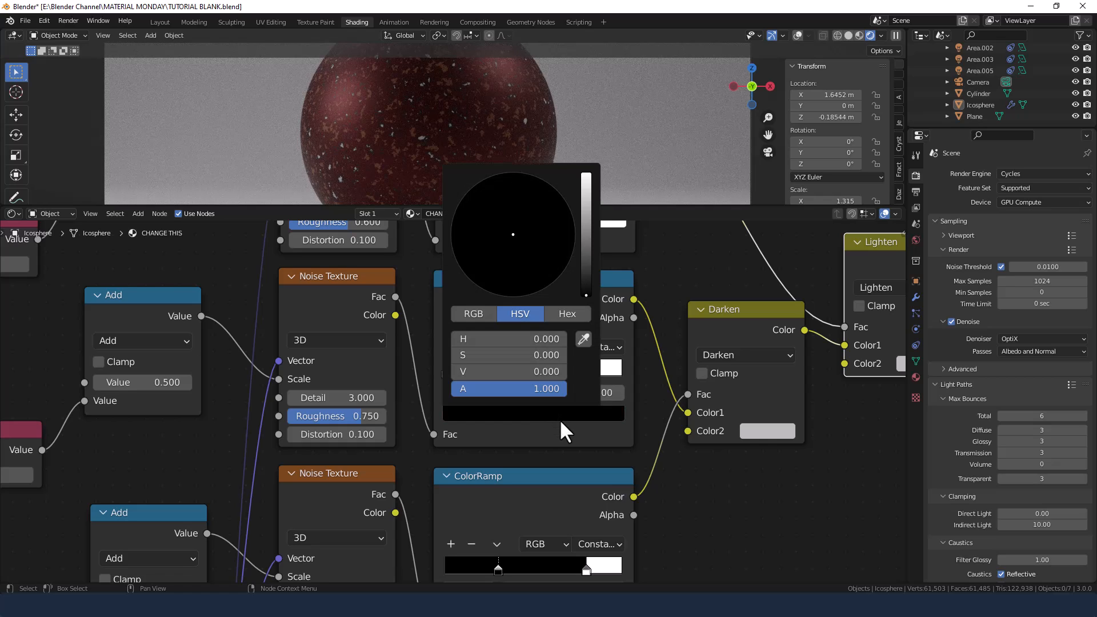
drag(495, 372, 522, 339)
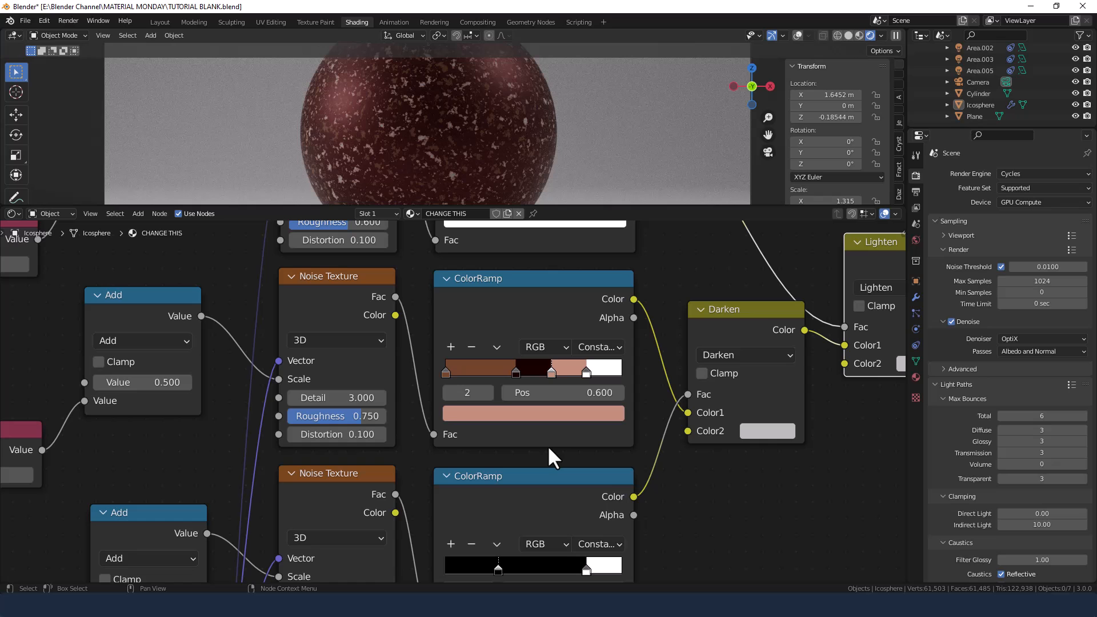
click(586, 374)
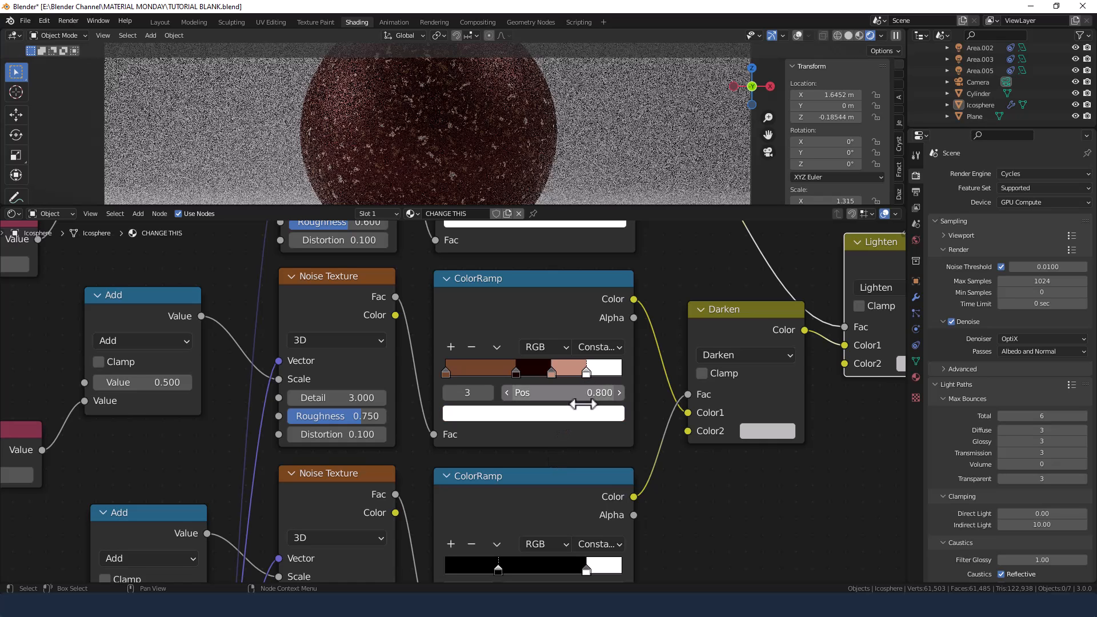
click(552, 413)
drag(513, 355, 542, 342)
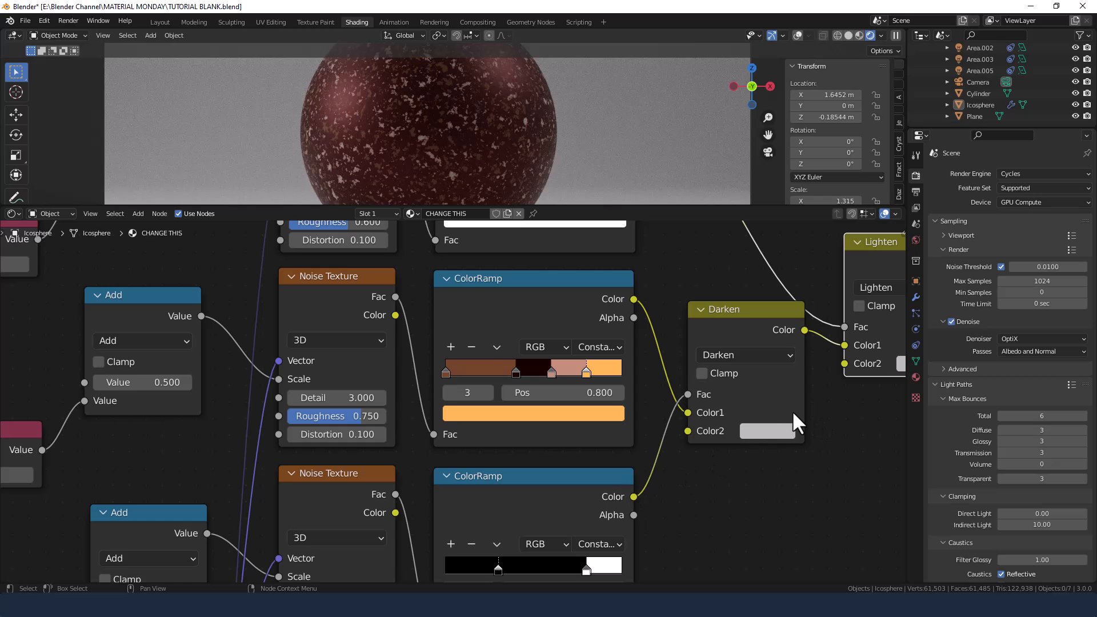
- Set the Darken mix's Color2 to dark red with hue 0.010, saturation 0.955 and value 0.1, and the Lighten mix's Color2 to white
middle_drag(761, 365, 612, 385)
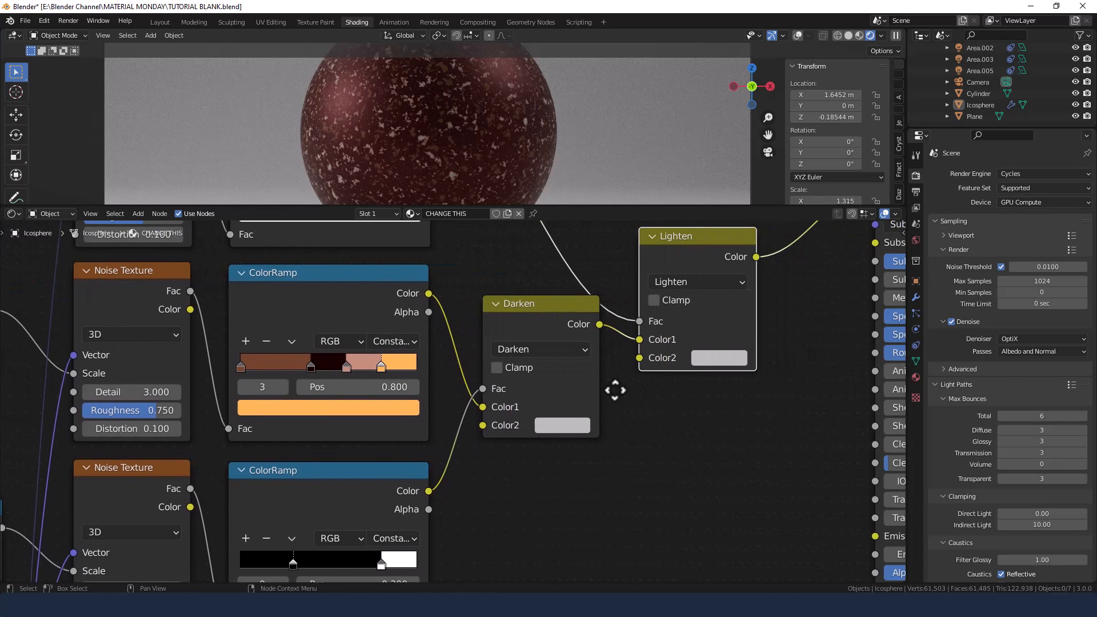
click(553, 430)
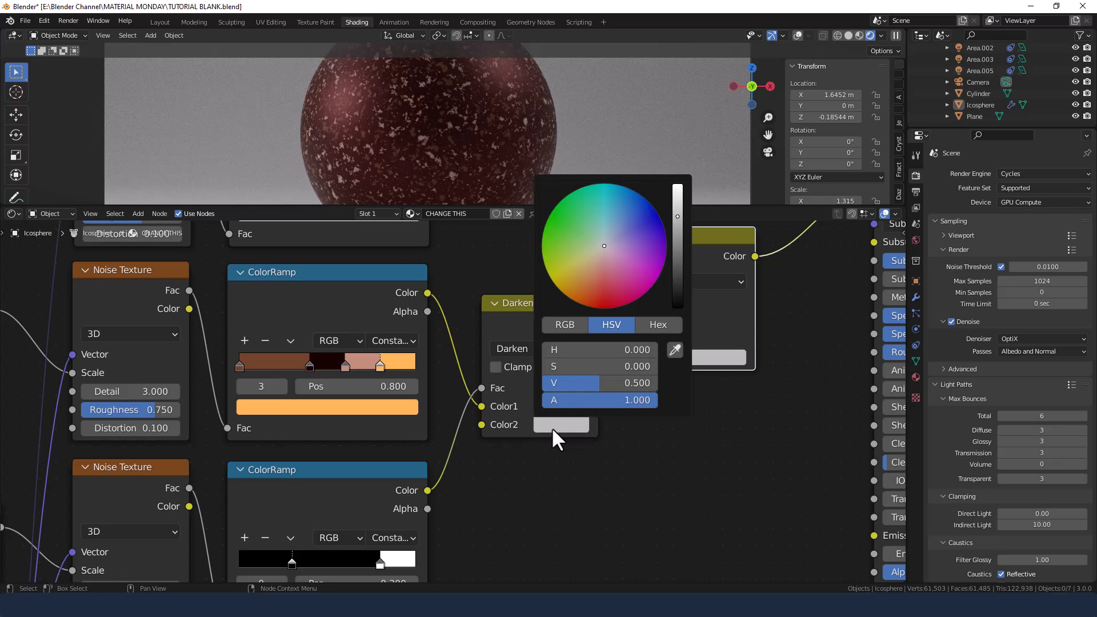
drag(567, 366, 582, 366)
click(577, 382)
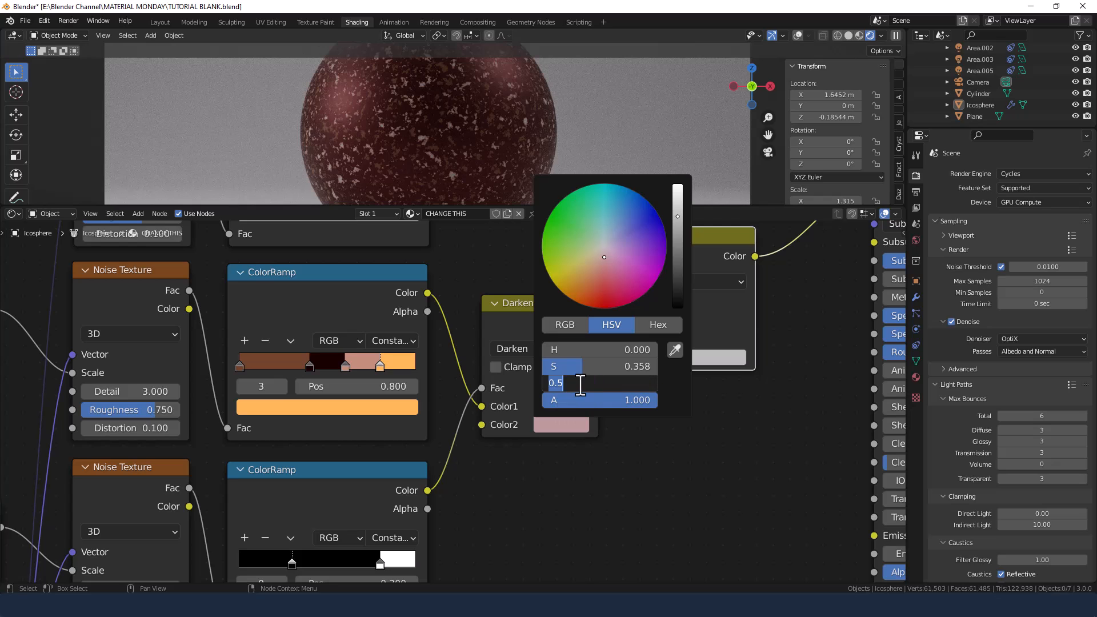
text(0.2)
key(Return)
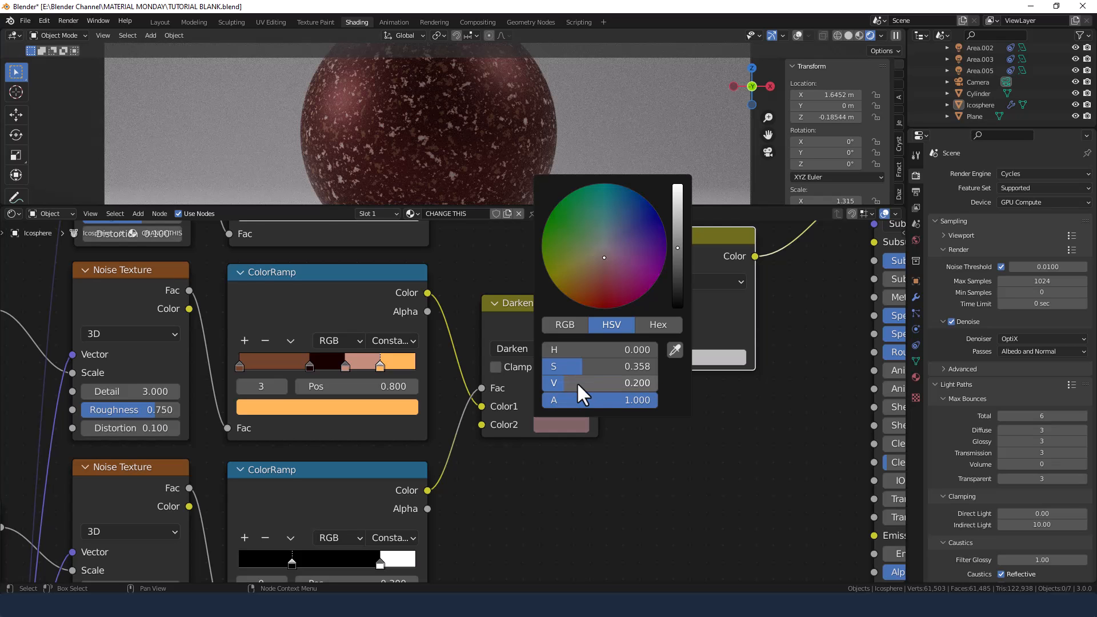
mouse_move(581, 366)
mouse_down()
mouse_move(656, 366)
mouse_move(605, 350)
mouse_move(596, 364)
mouse_up()
double_click(644, 383)
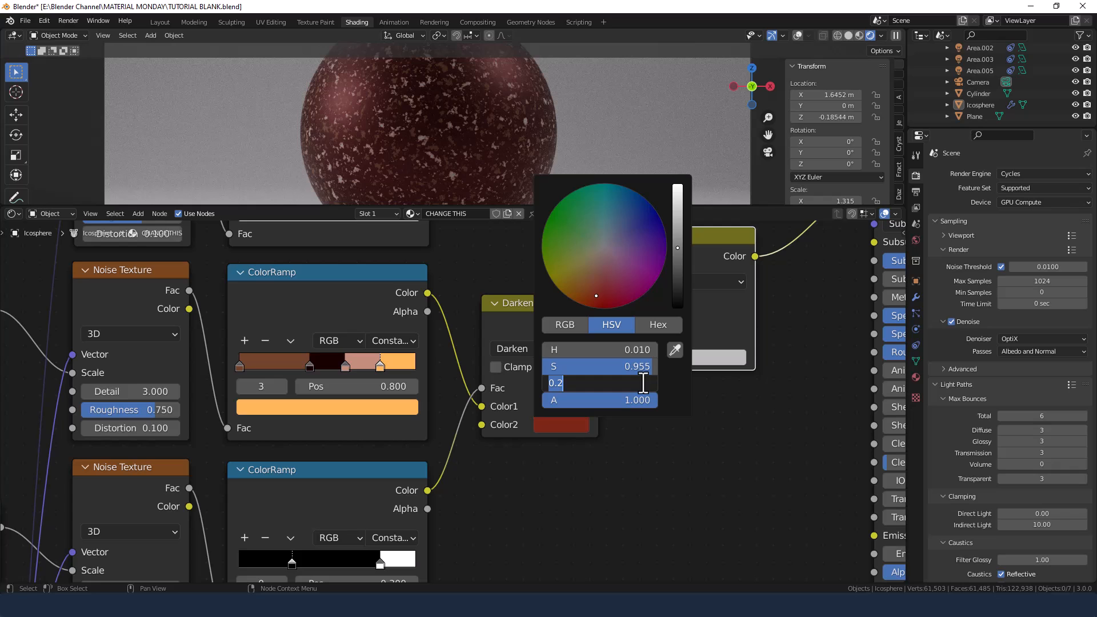
text(0.1)
key(Return)
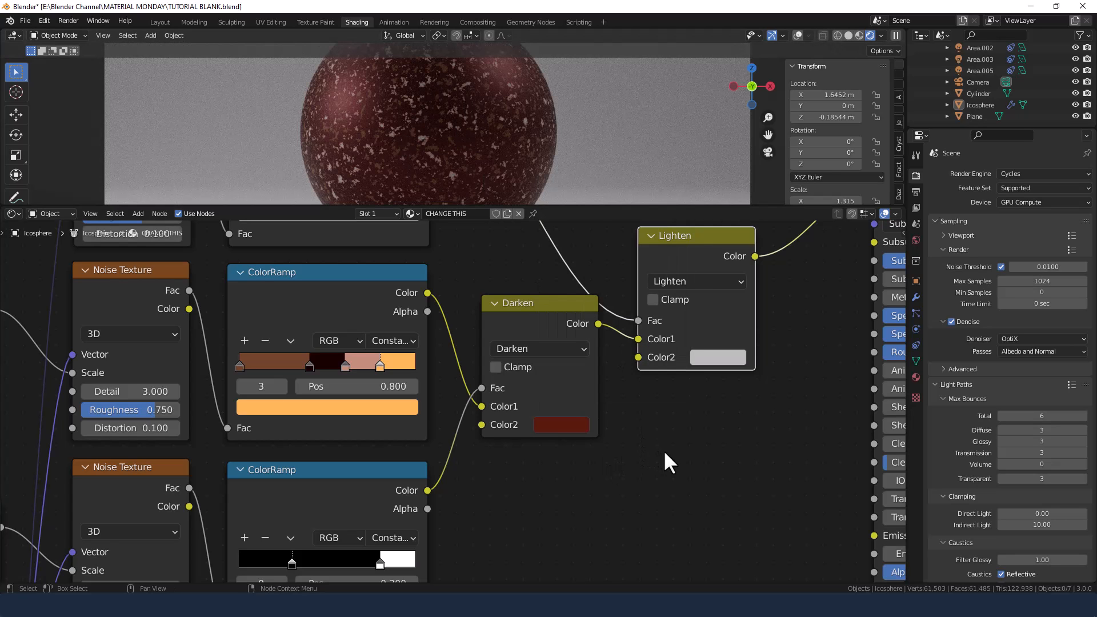
click(705, 357)
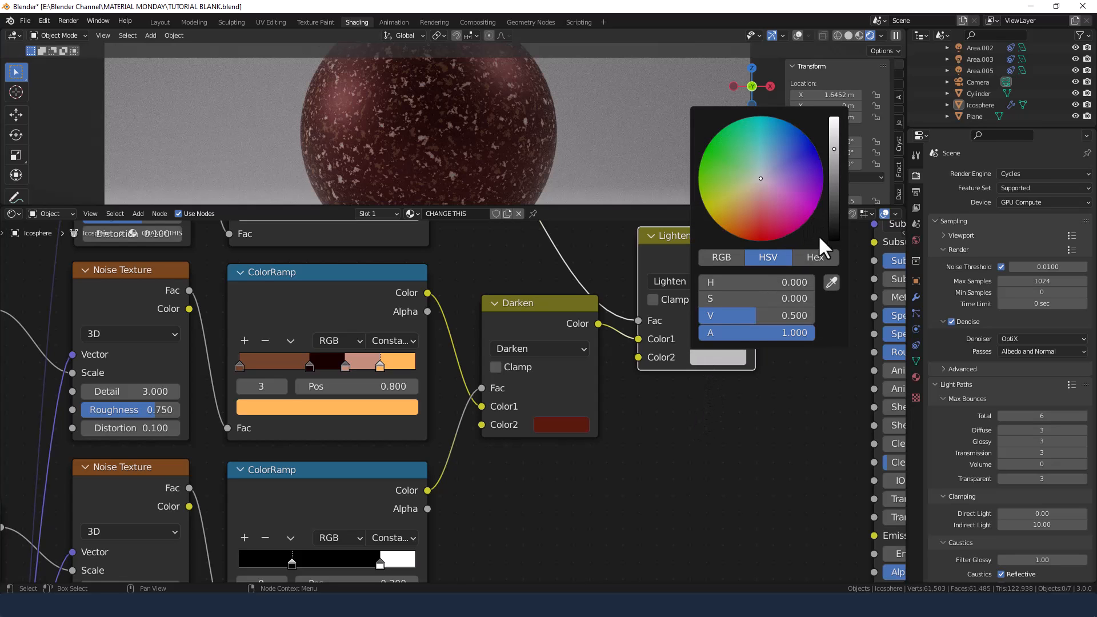
drag(756, 316, 814, 315)
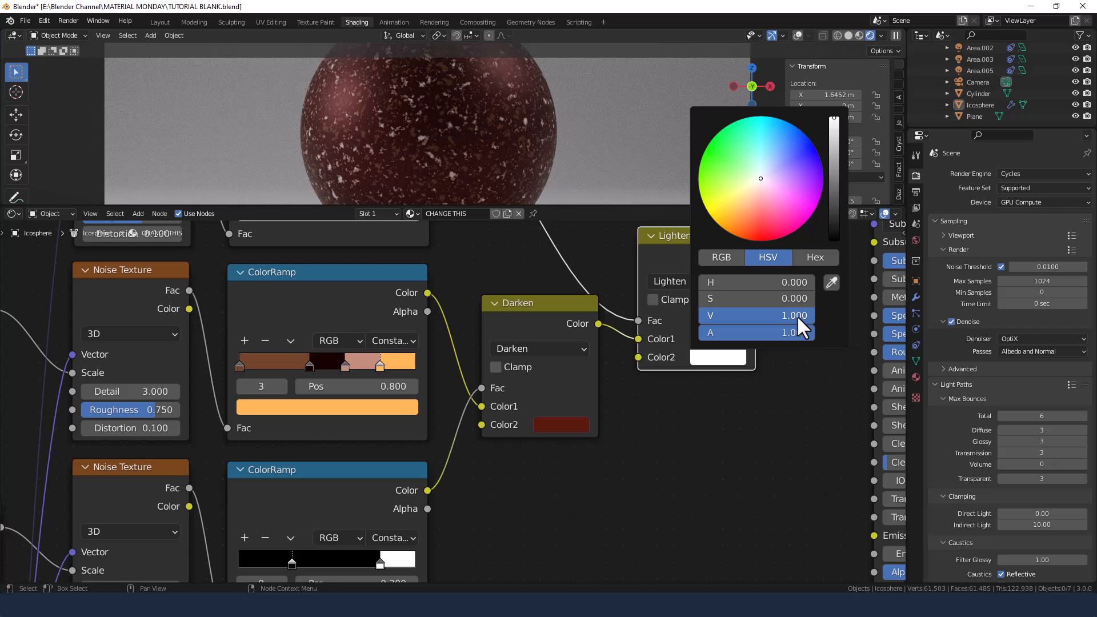
- Insert a Hue/Saturation node between the Lighten mix and the Principled BSDF's Base Color
middle_drag(762, 375, 602, 407)
scroll(618, 415, down, 6)
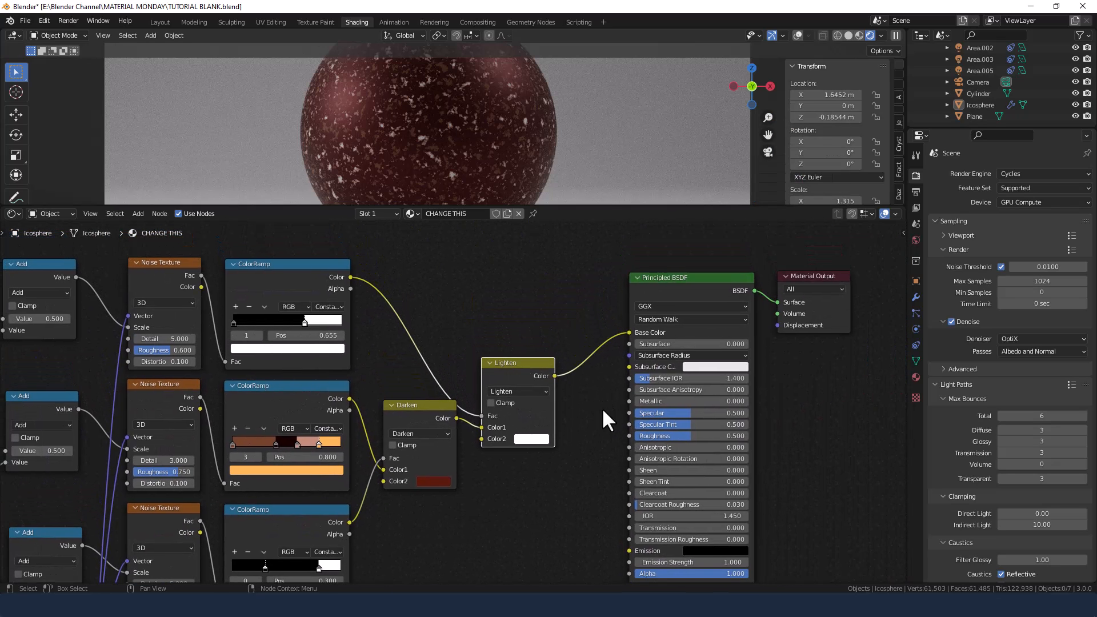
key(shift+a)
click(589, 417)
text(HU)
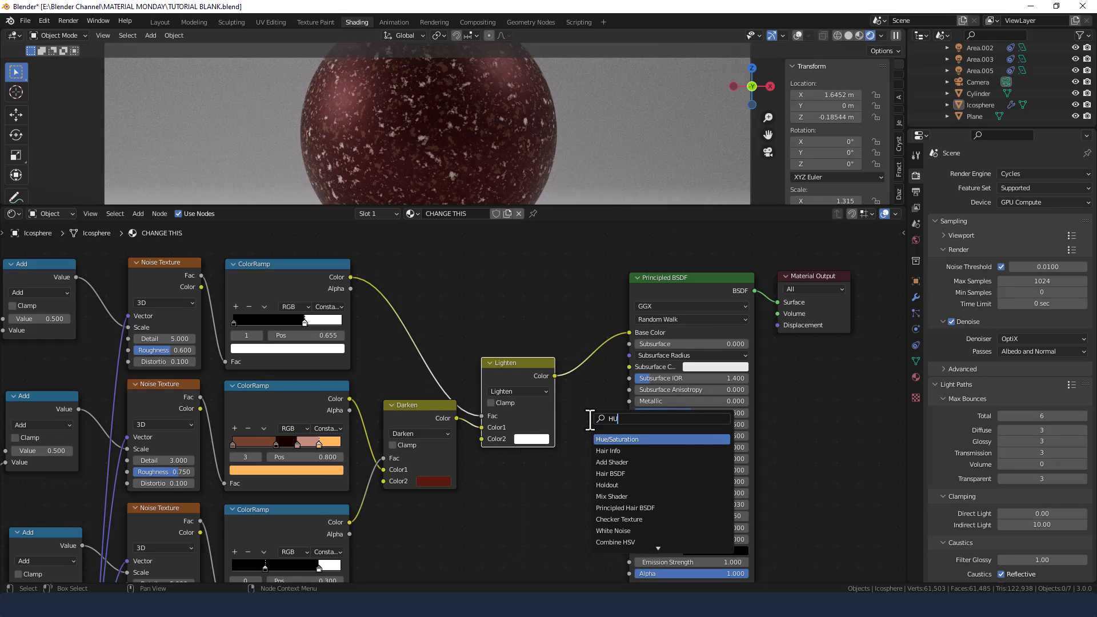
key(Return)
click(601, 332)
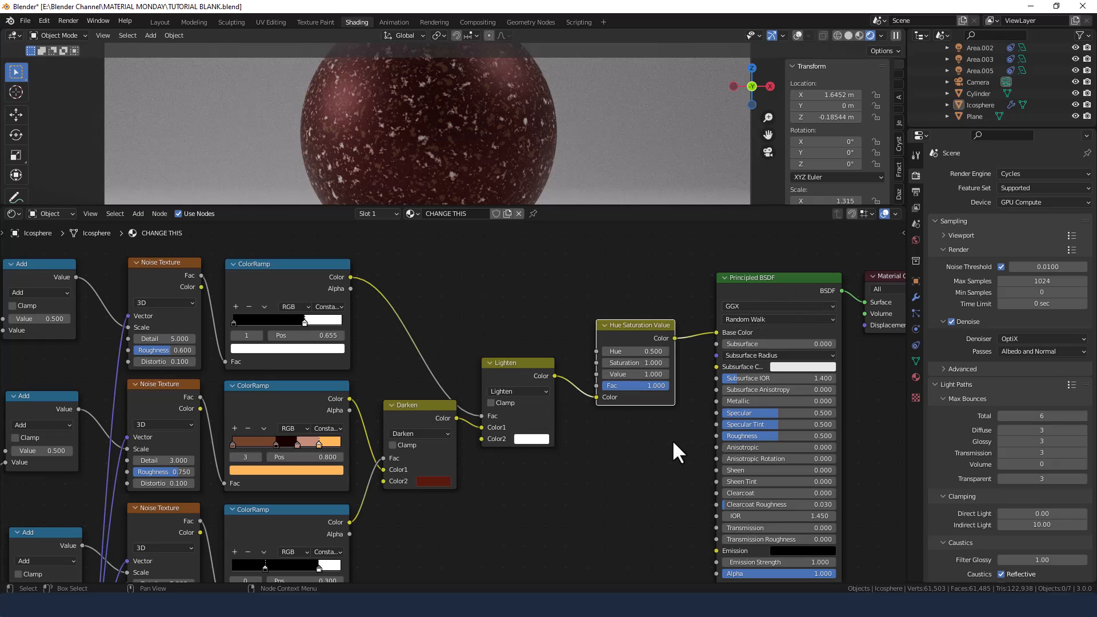
- Set the Hue Saturation Value node's Saturation to 1.1 and its Value to 1.5
click(634, 363)
text(1.1)
key(Tab)
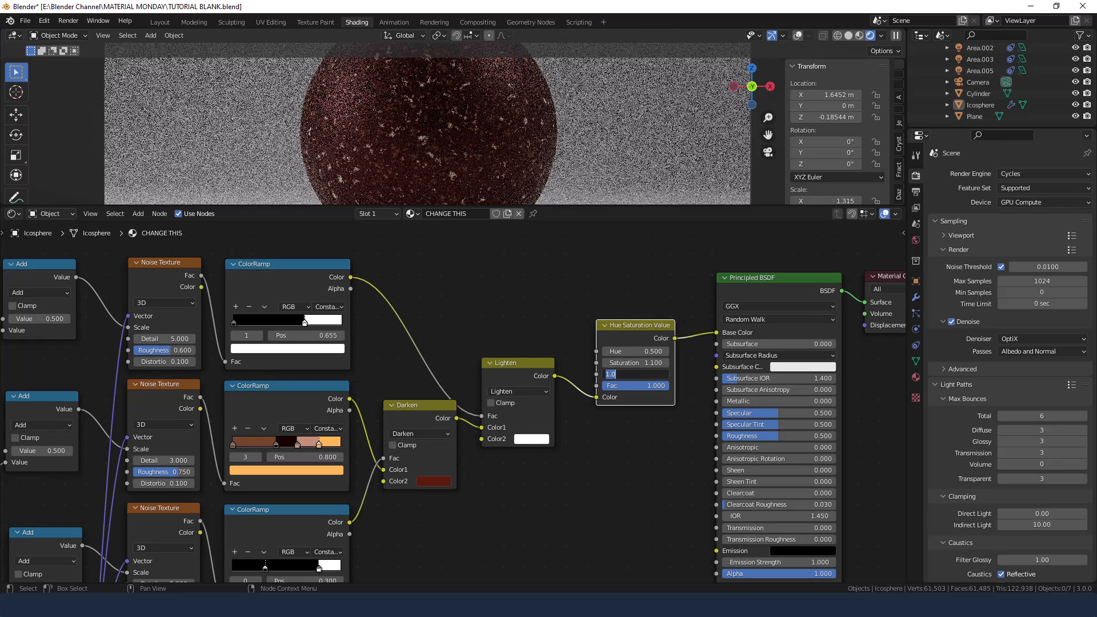
text(1.5)
key(Return)
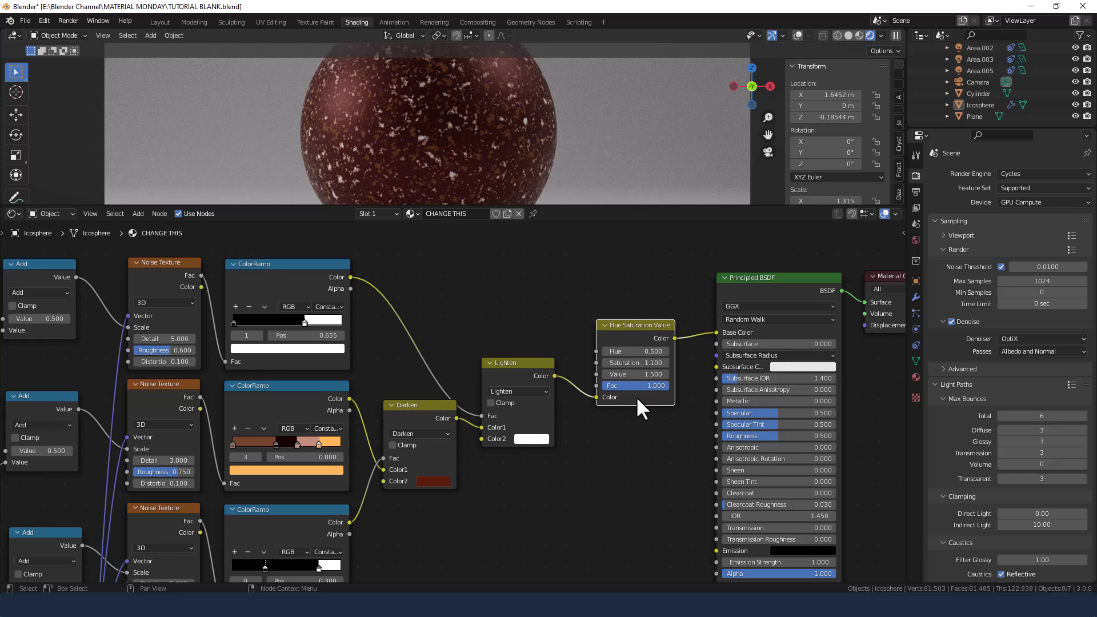
- Connect the lowest ColorRamp's Color output to the Hue Saturation Value node's Fac input
scroll(609, 401, down, 1)
middle_drag(585, 425, 583, 408)
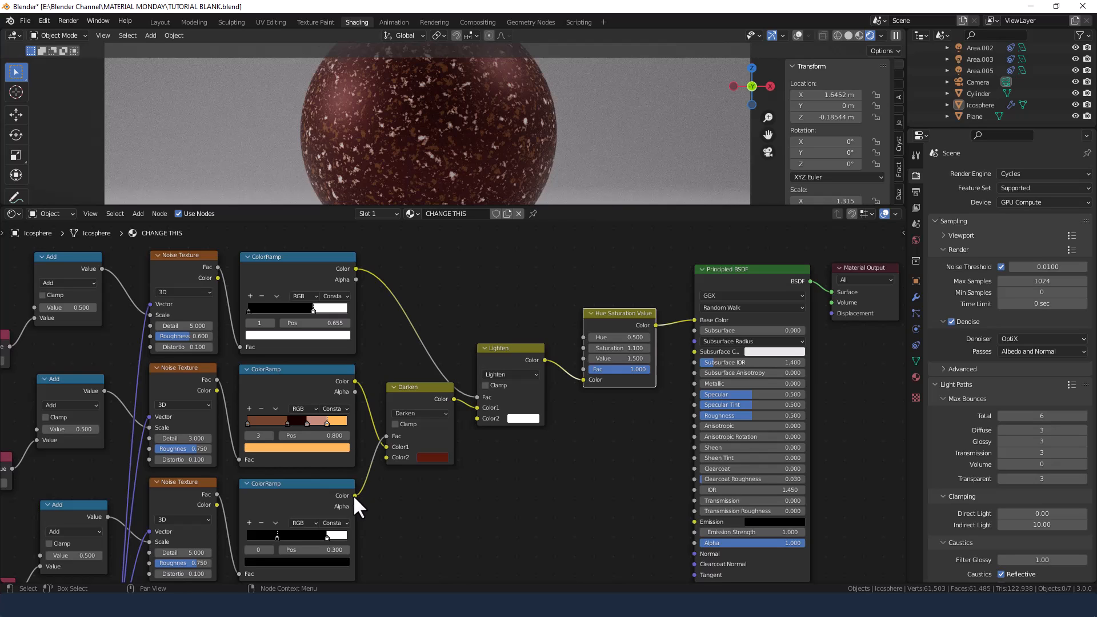
drag(355, 495, 584, 369)
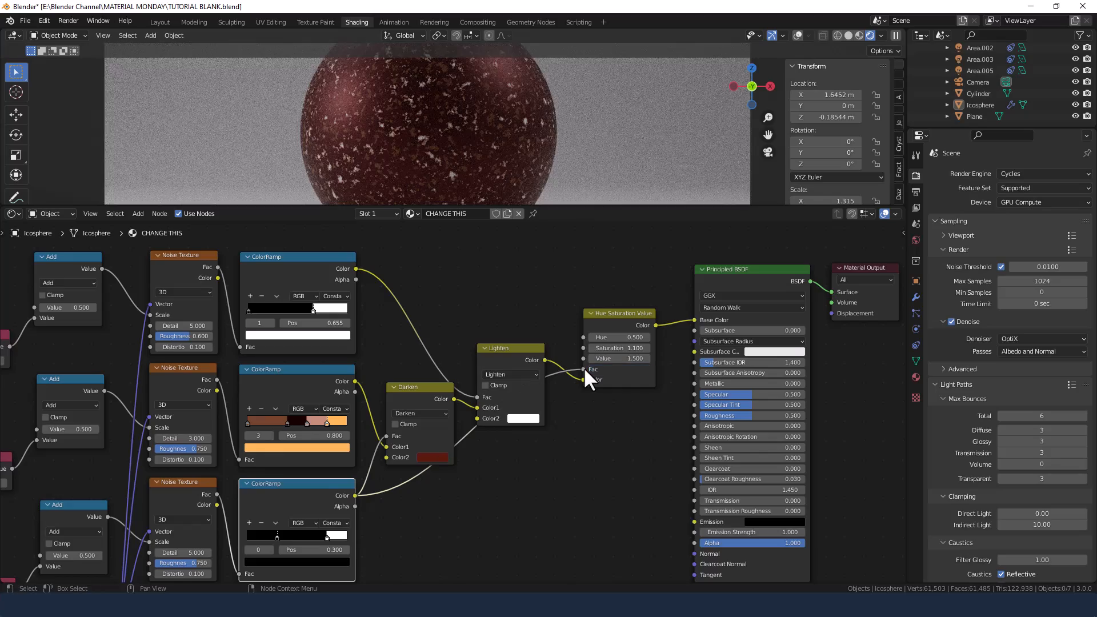
scroll(425, 175, up, 4)
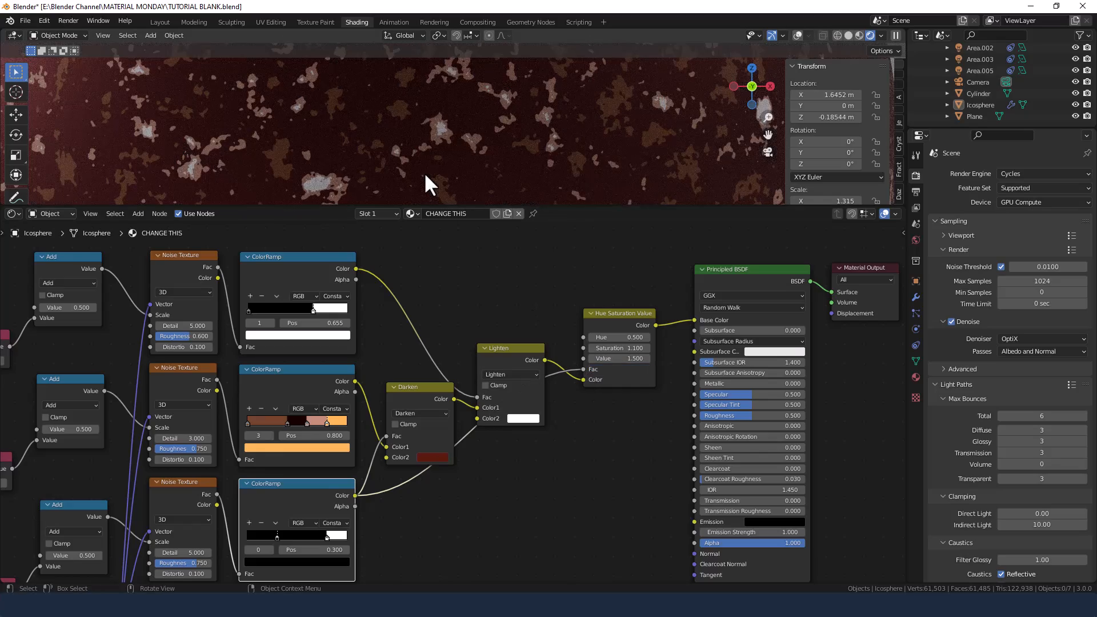
scroll(426, 175, down, 2)
scroll(425, 175, up, 2)
scroll(489, 154, down, 3)
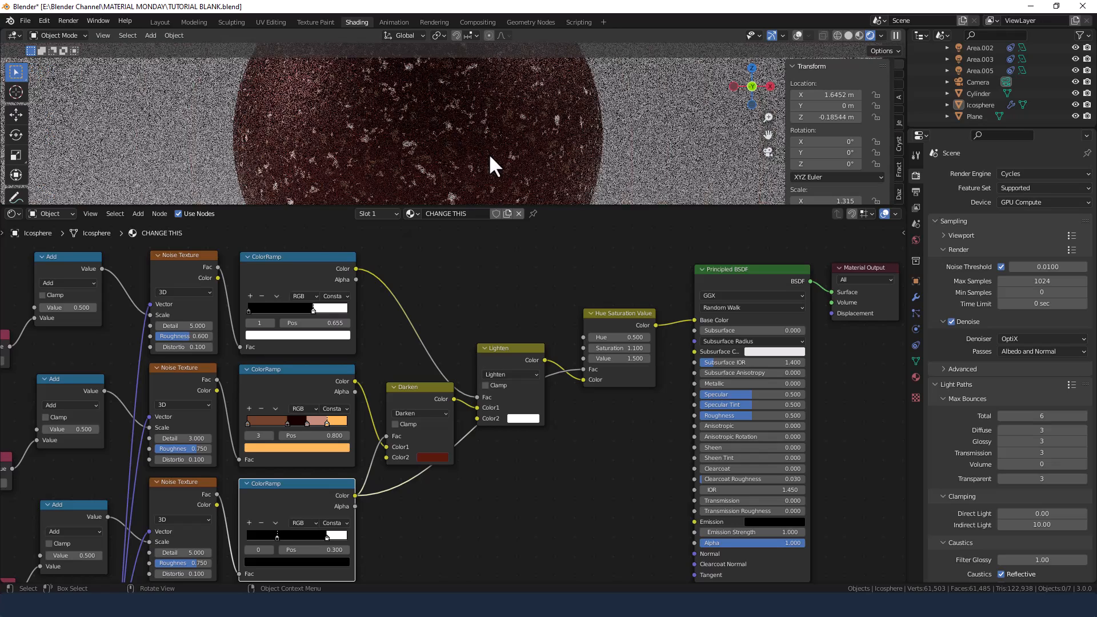
- Select every node in the material tree except the Principled BSDF and the Material Output
scroll(510, 509, down, 3)
scroll(509, 507, down, 2)
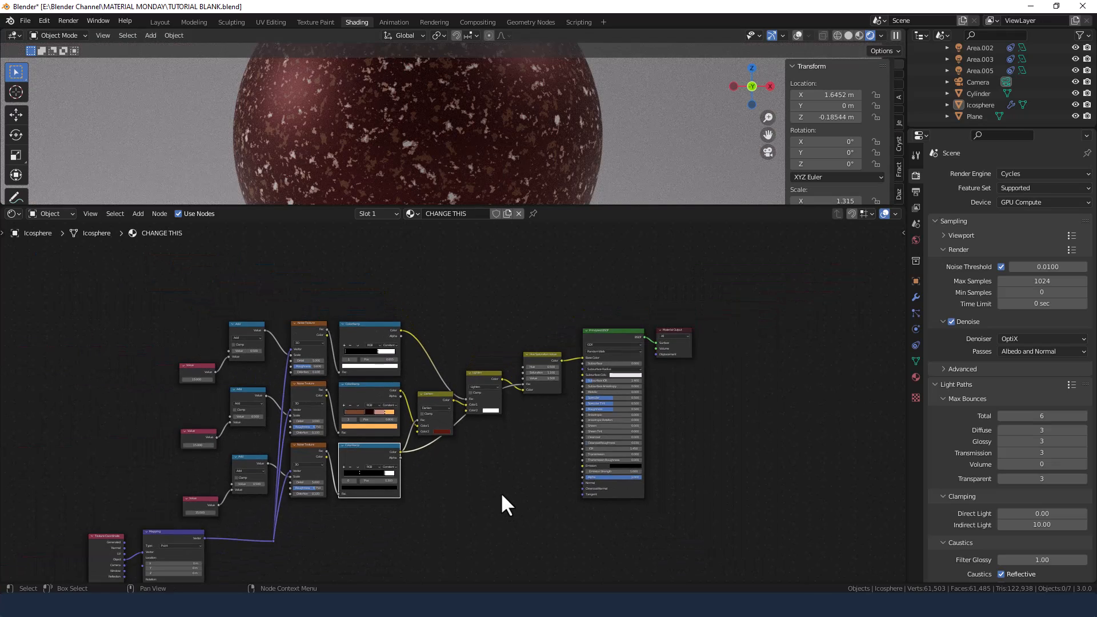
middle_drag(501, 492, 590, 448)
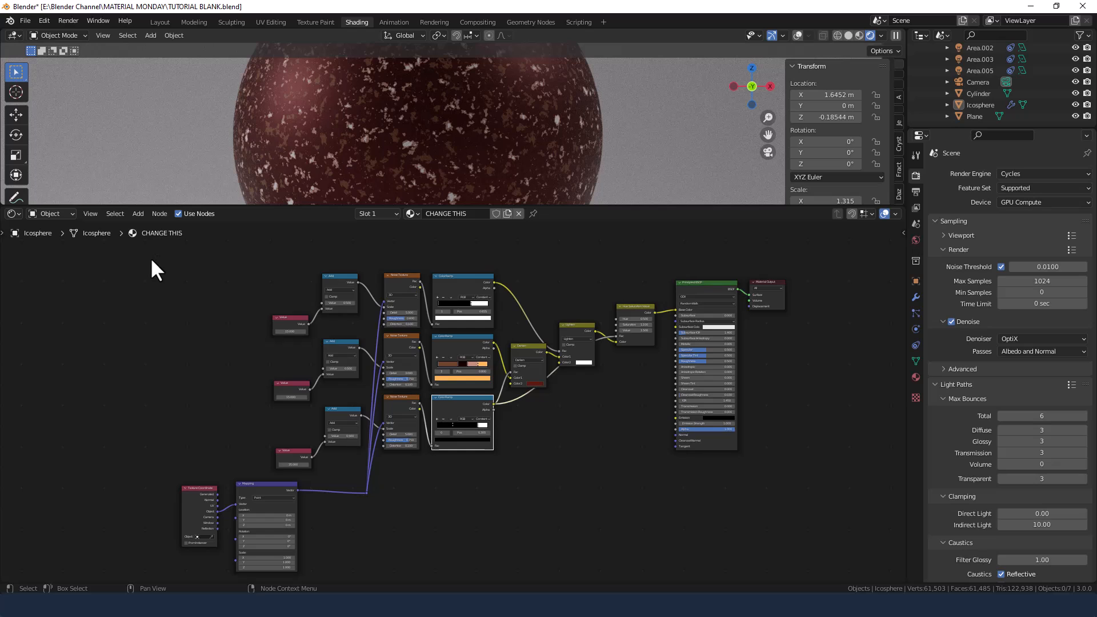
drag(142, 254, 659, 551)
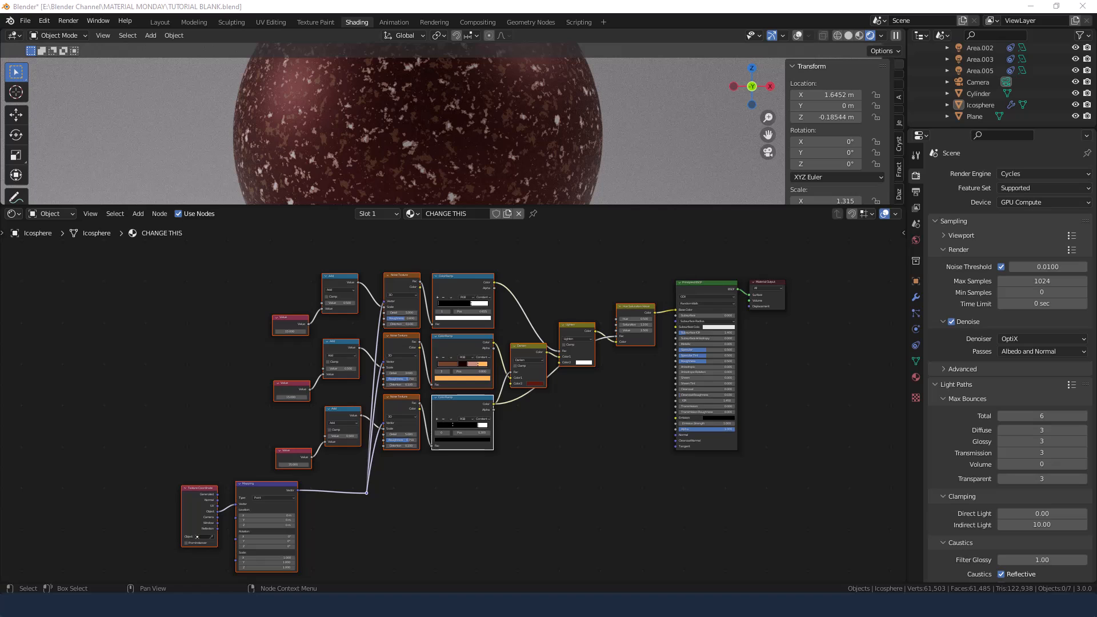
- Set the Principled BSDF's Roughness to 0.2 and check the reflections on the sphere
click(707, 362)
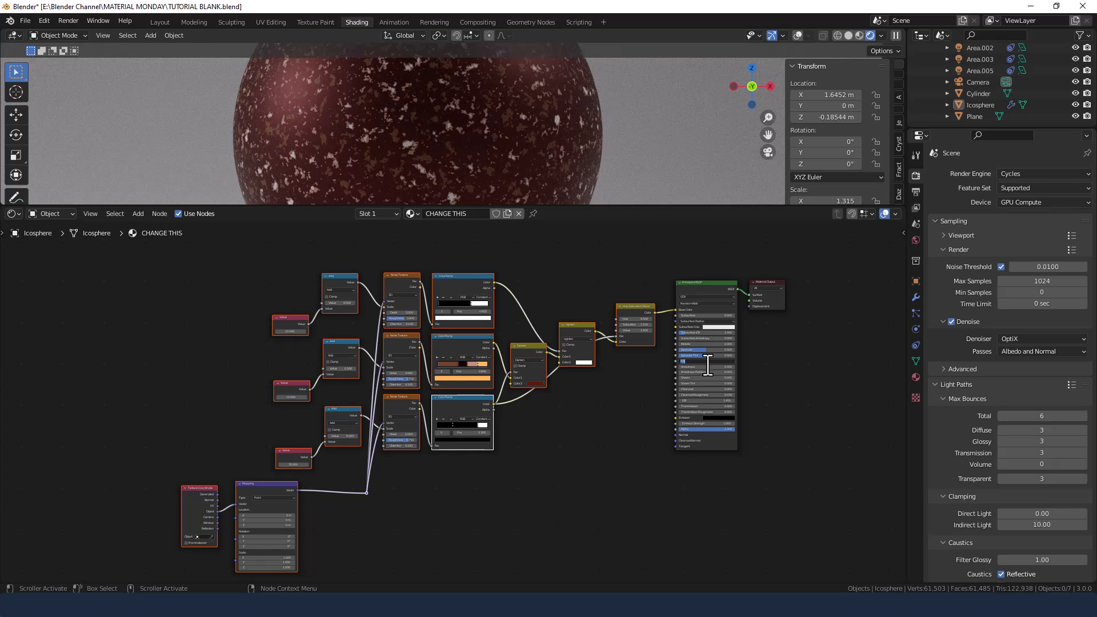
key(Return)
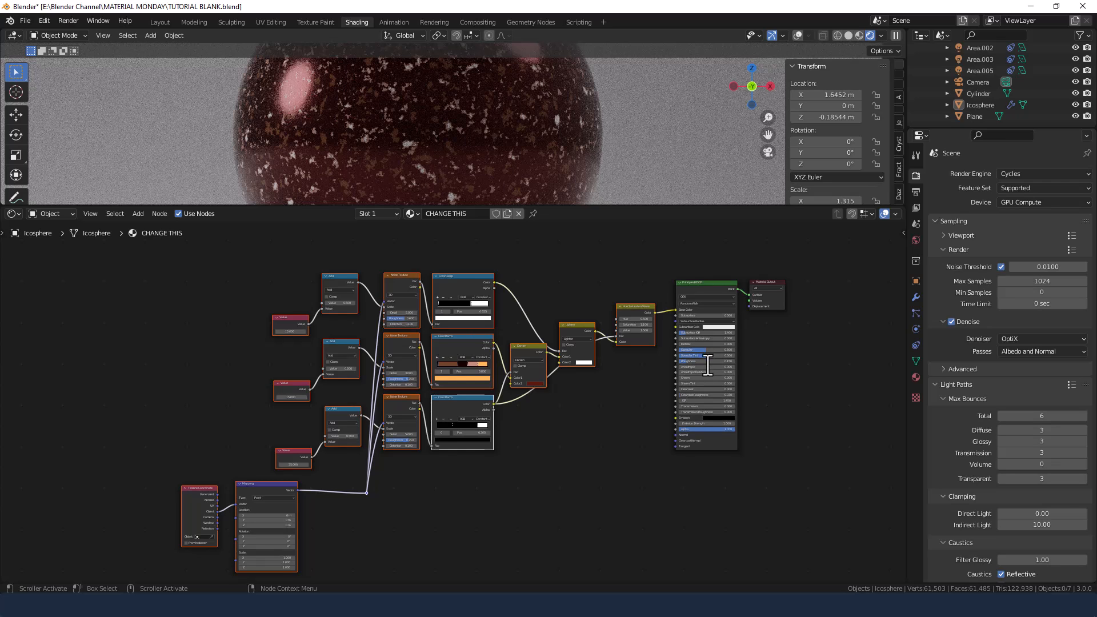
scroll(694, 332, up, 2)
scroll(699, 311, down, 2)
key(Return)
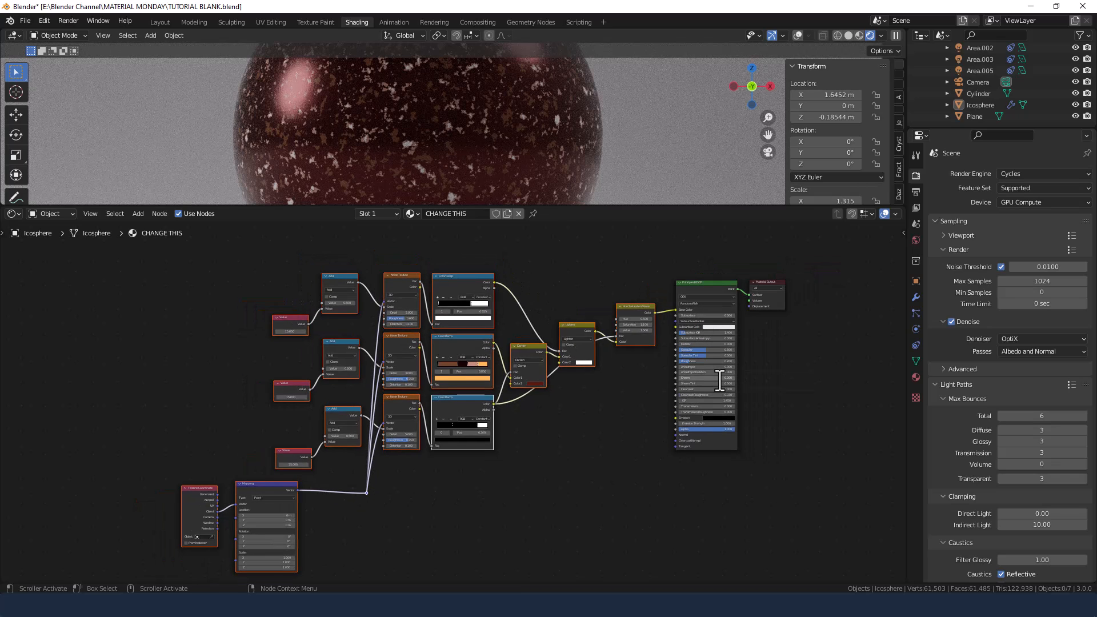
scroll(397, 112, down, 5)
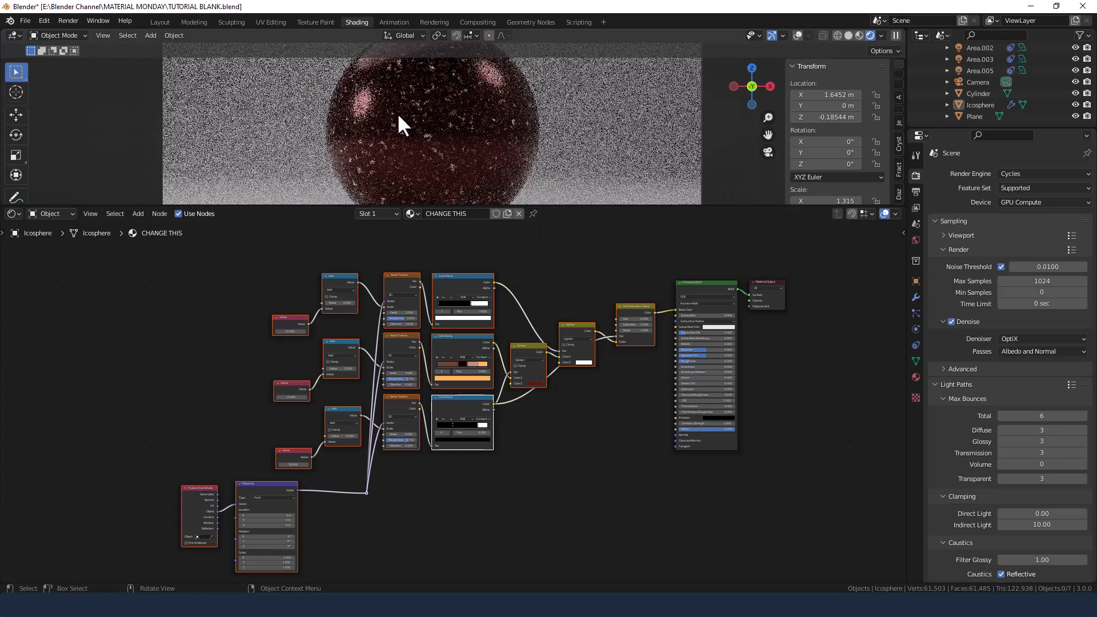
scroll(397, 112, up, 5)
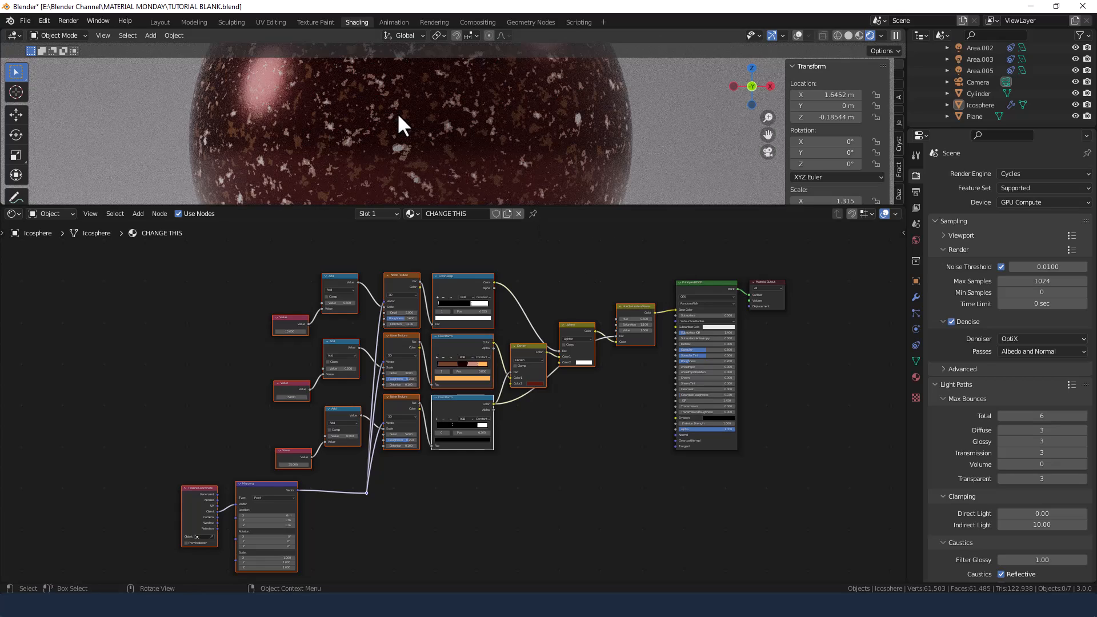
- Group the selected nodes, connect the Group Input's Value to the free Value input of all three Add nodes, and leave the group
scroll(544, 457, down, 1)
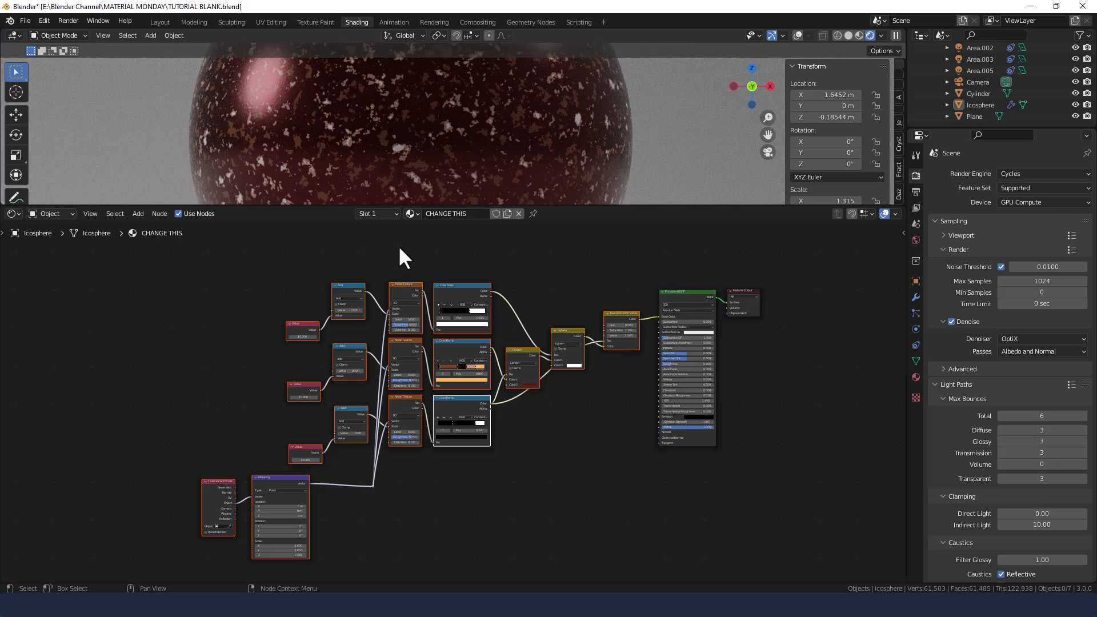
key(ctrl+g)
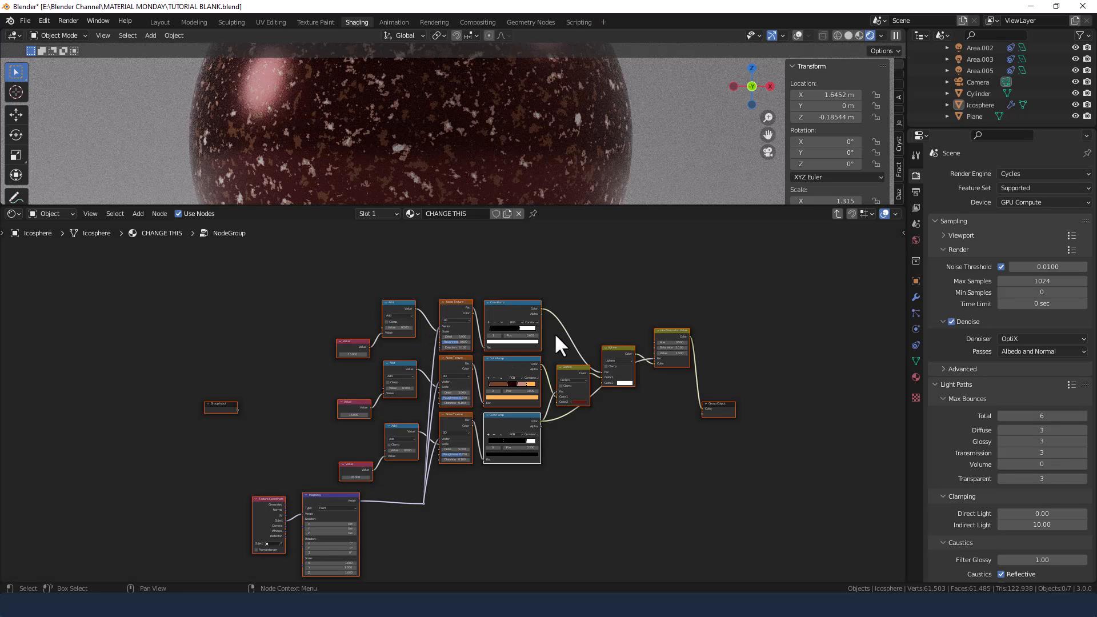
scroll(288, 393, up, 2)
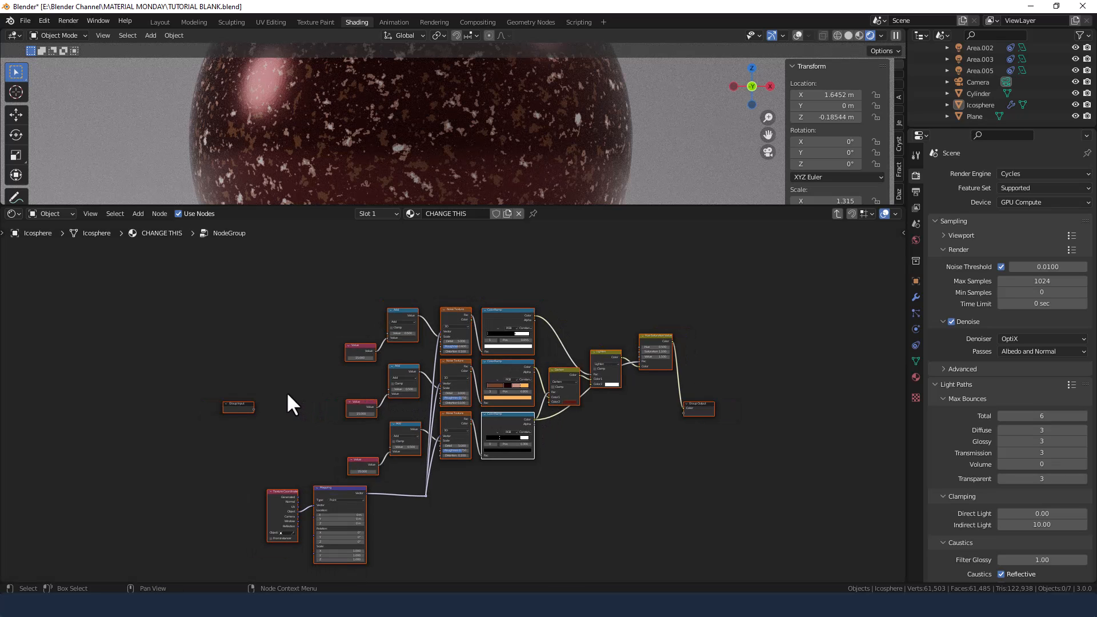
drag(169, 401, 376, 311)
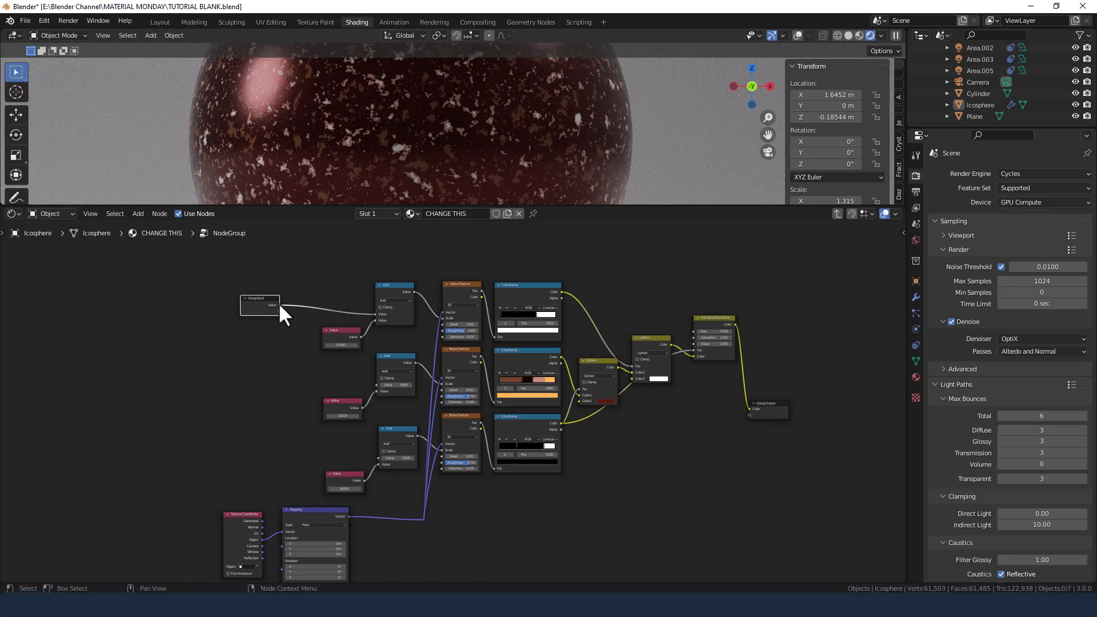
drag(279, 304, 375, 385)
drag(277, 304, 379, 455)
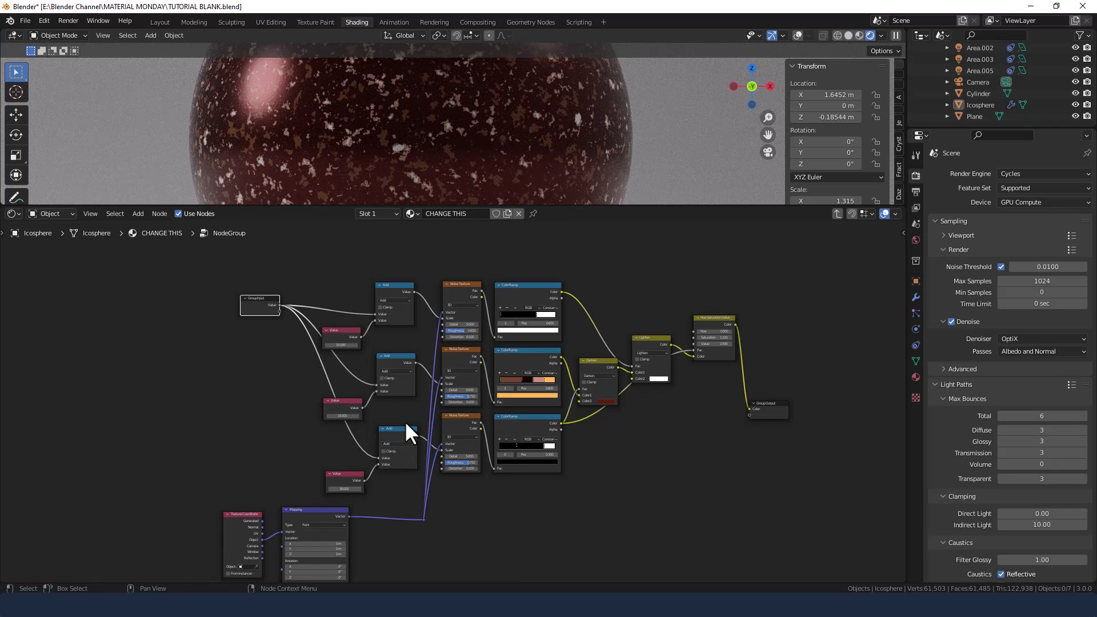
click(836, 213)
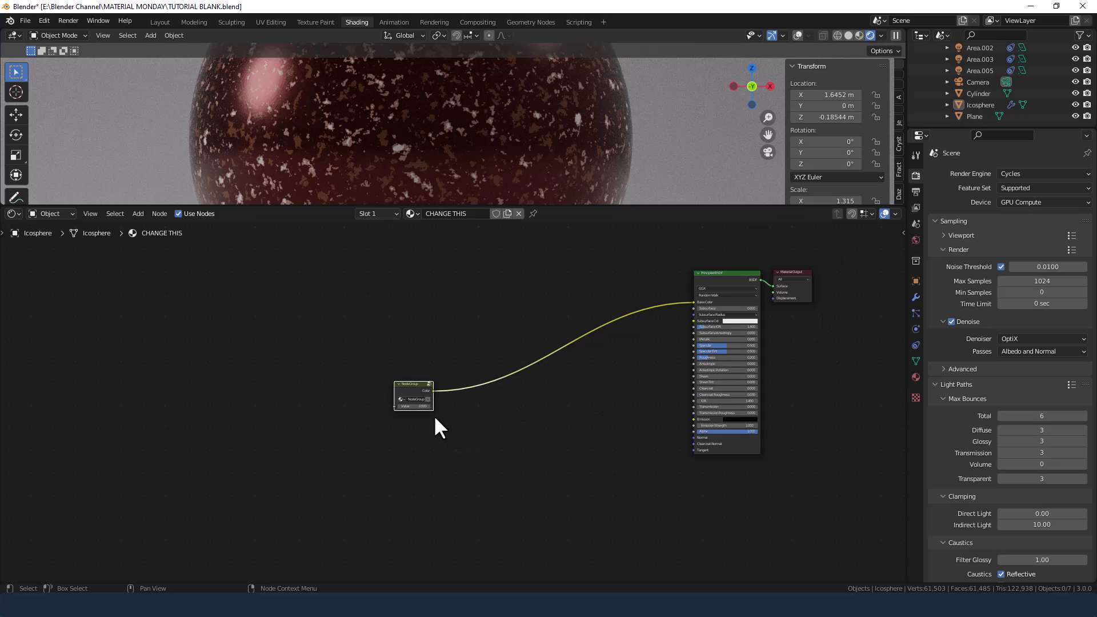
- Place the group node beside the Principled BSDF and stack two duplicates of it underneath
scroll(434, 416, up, 1)
drag(408, 398, 613, 257)
middle_drag(597, 352, 404, 335)
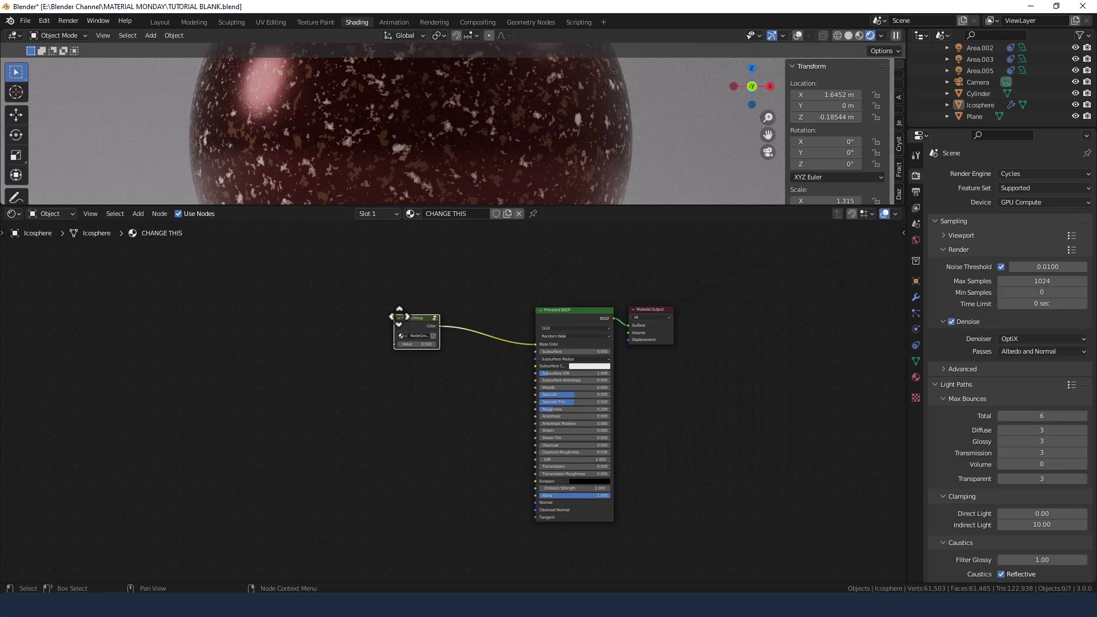
drag(400, 317, 313, 313)
key(shift+d)
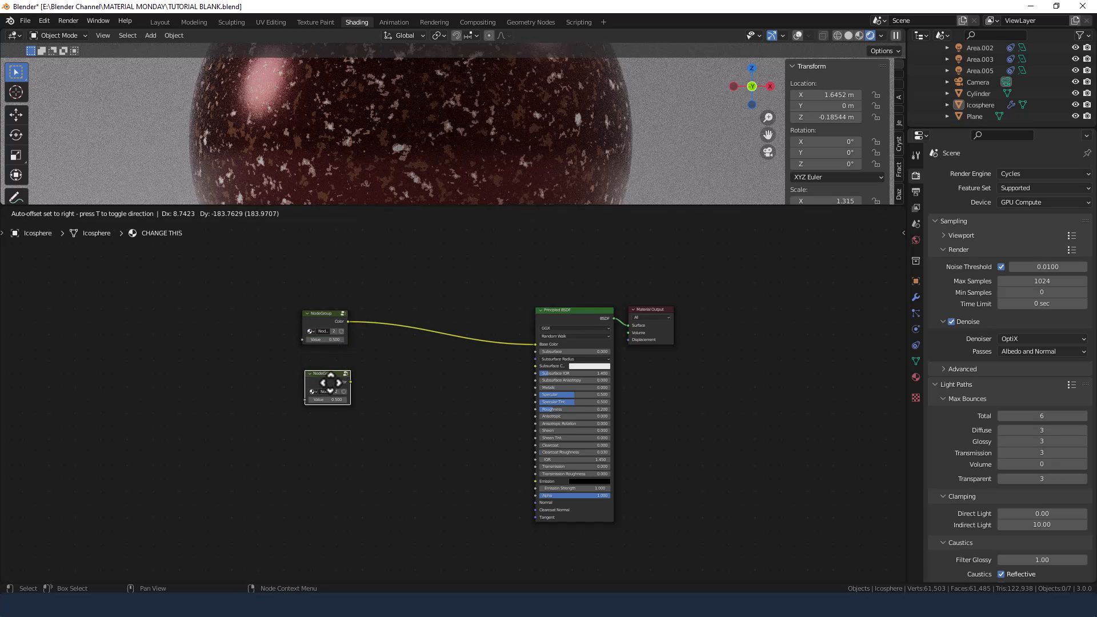
click(328, 374)
key(shift+d)
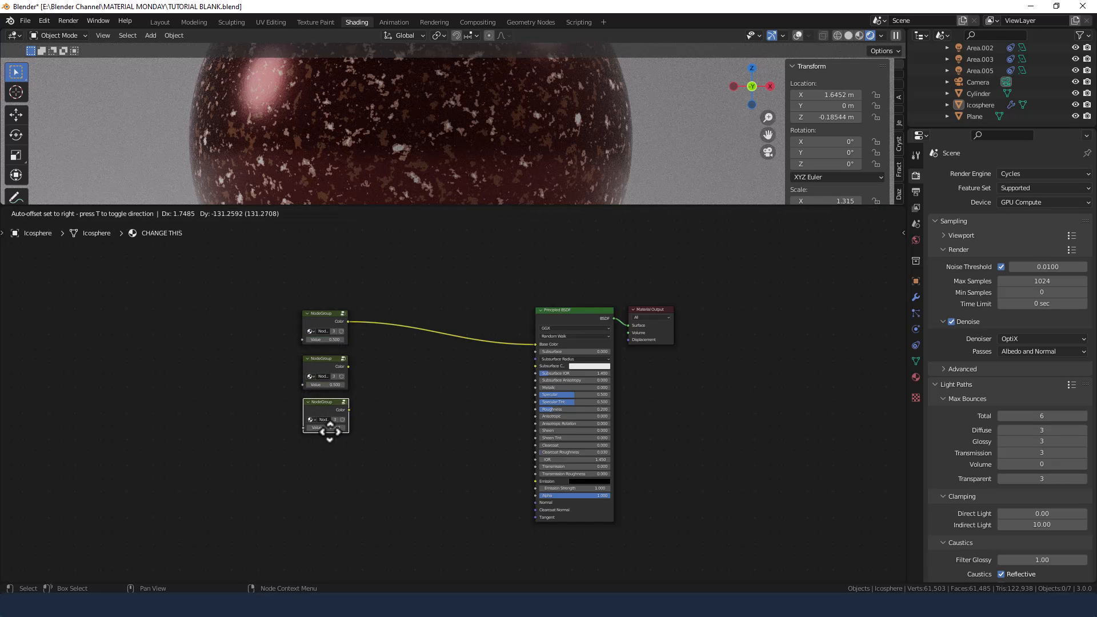
click(327, 437)
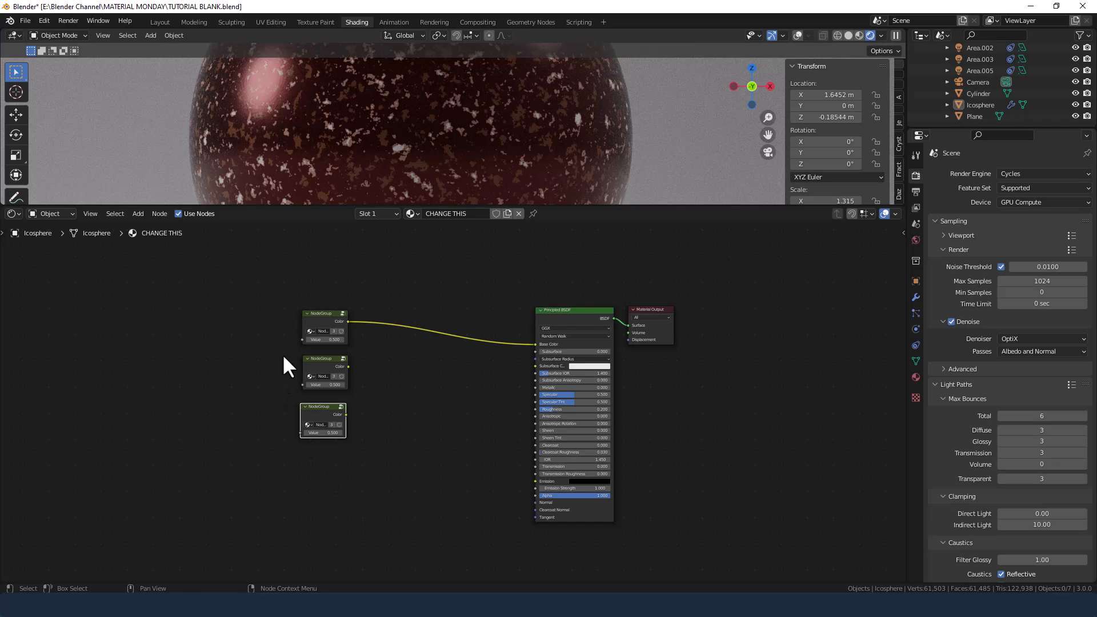
- Combine the upper two group nodes with a mix node, and blend the lowest group node in through a second, expanded mix node
ctrl+shift+right_drag(327, 311, 319, 378)
click(375, 352)
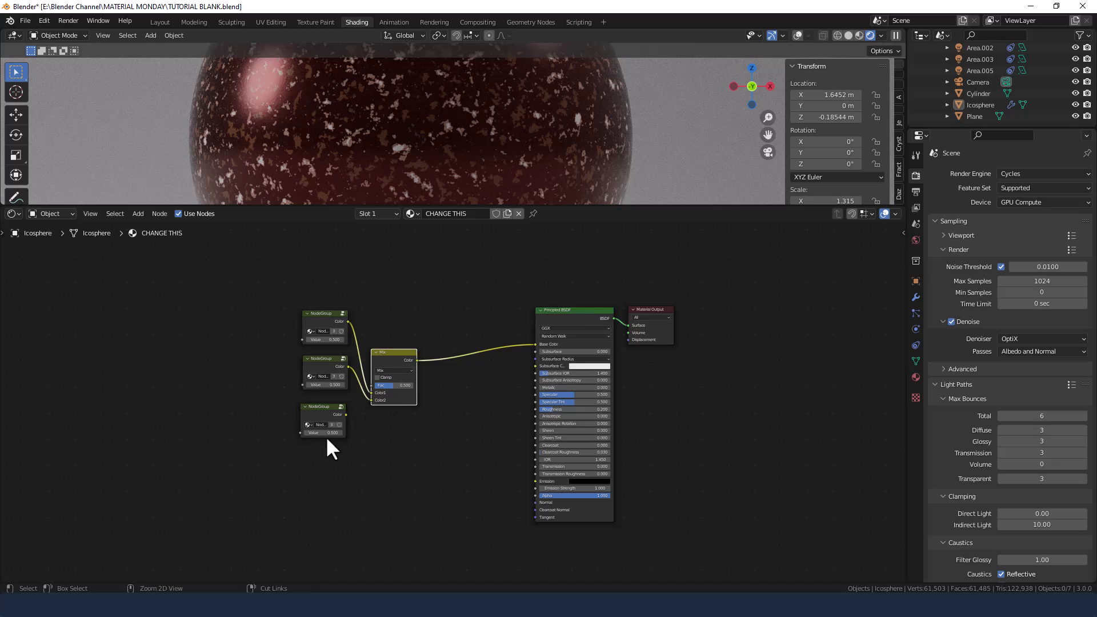
ctrl+shift+right_drag(325, 415, 392, 376)
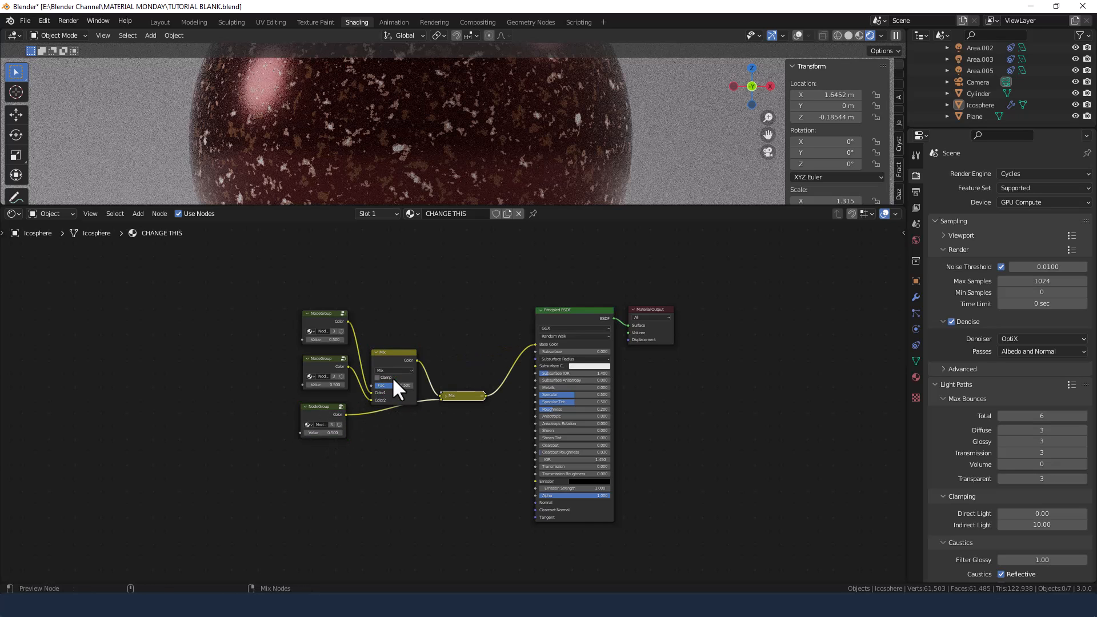
click(340, 406)
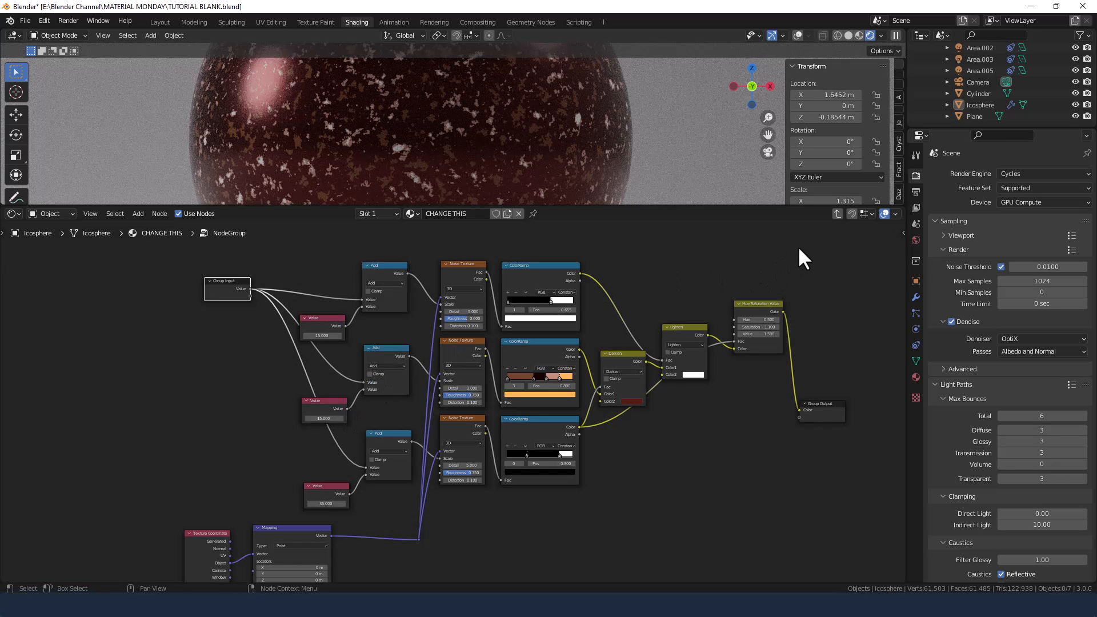
click(837, 213)
click(444, 396)
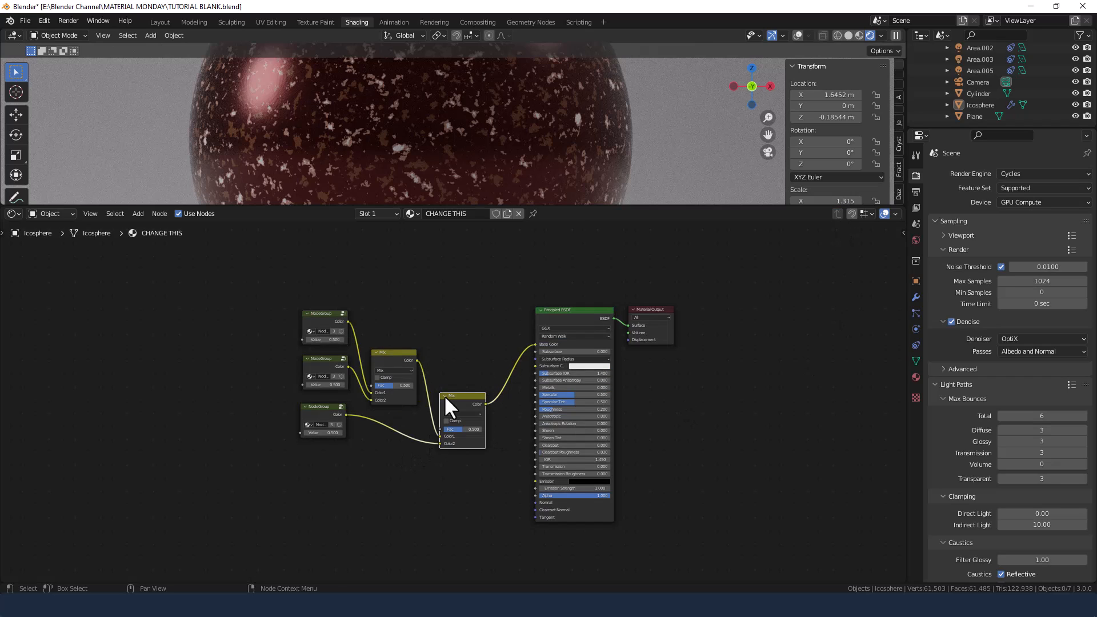
- Set the first mix node to Add and the second to Screen, both with a Fac of 1.0
click(395, 370)
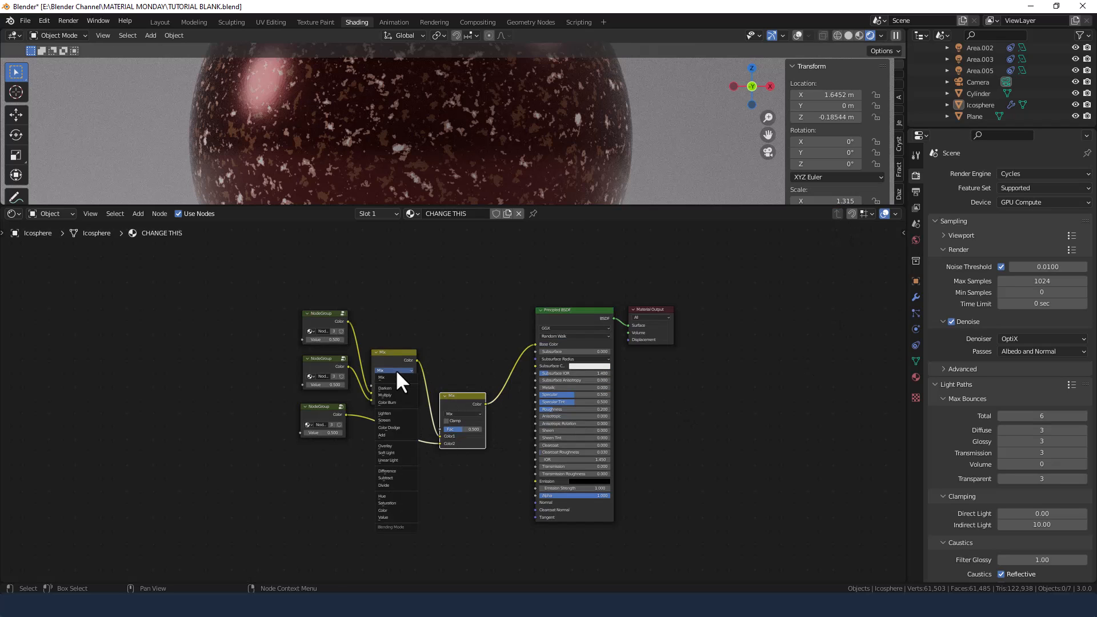
click(390, 435)
click(457, 414)
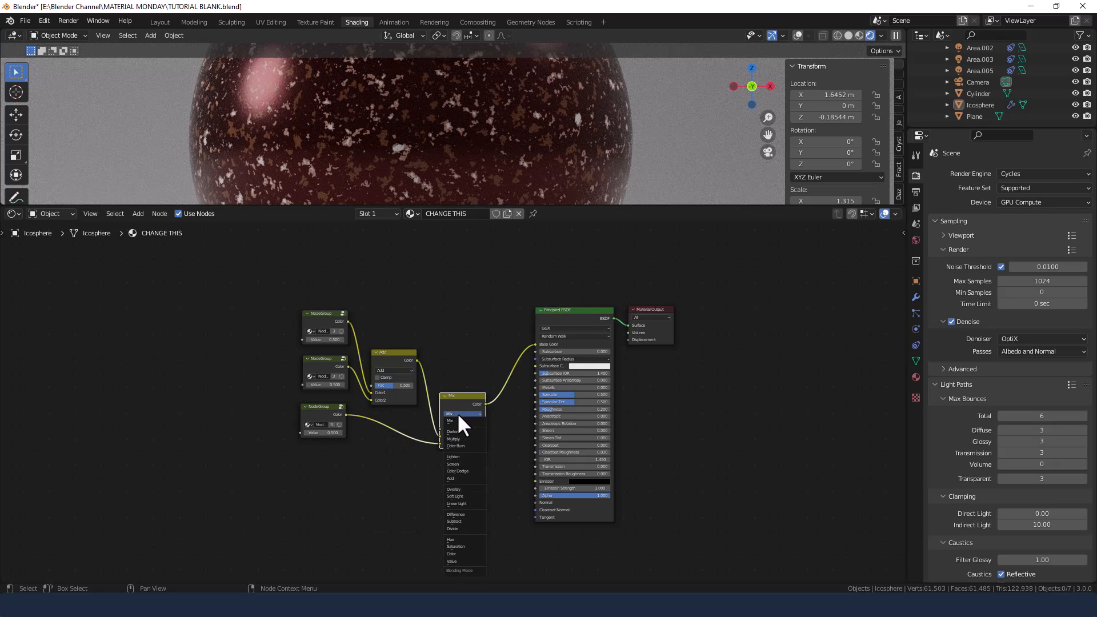
click(461, 464)
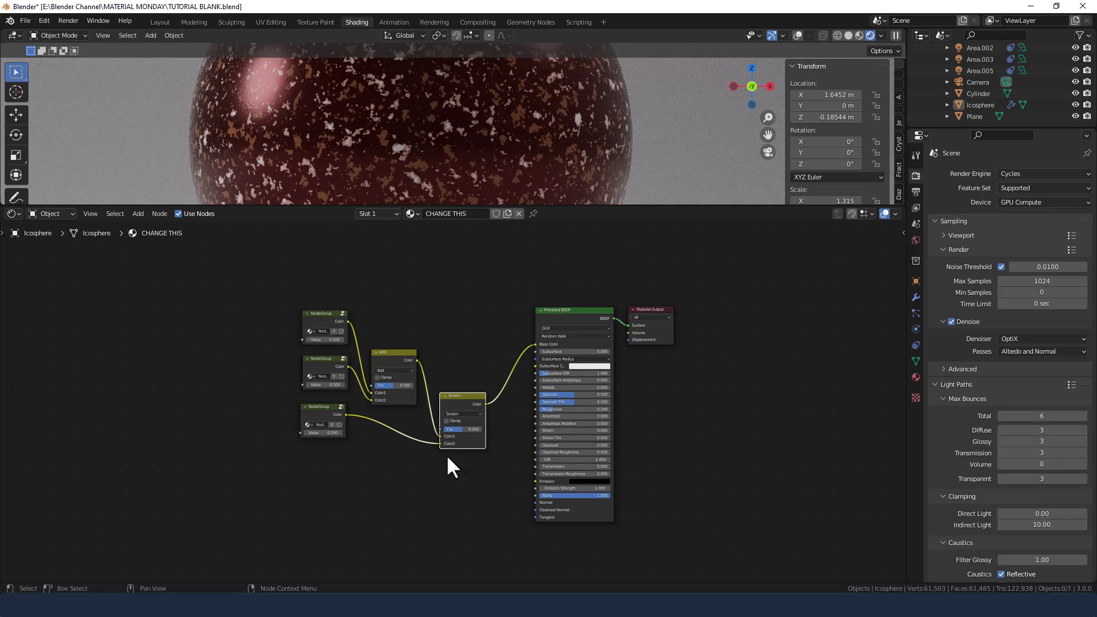
drag(400, 385, 414, 387)
drag(444, 427, 460, 429)
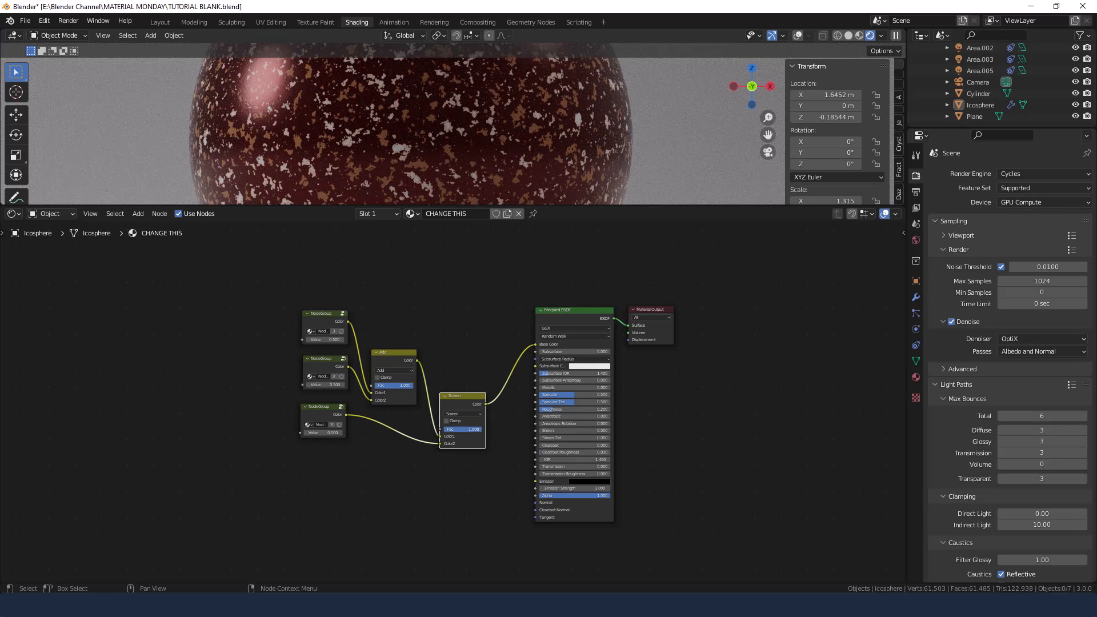
- Set the Value of the three group nodes to 3, 6 and 12 from top to bottom and inspect the speckles
click(328, 340)
text(3)
key(Return)
click(315, 385)
text(6)
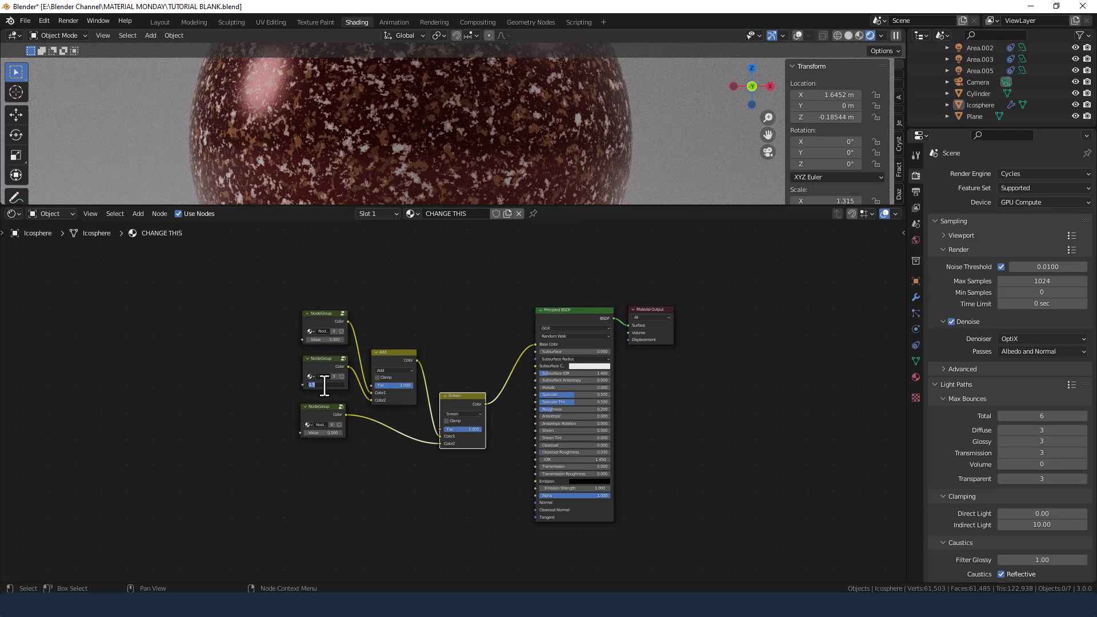
key(Return)
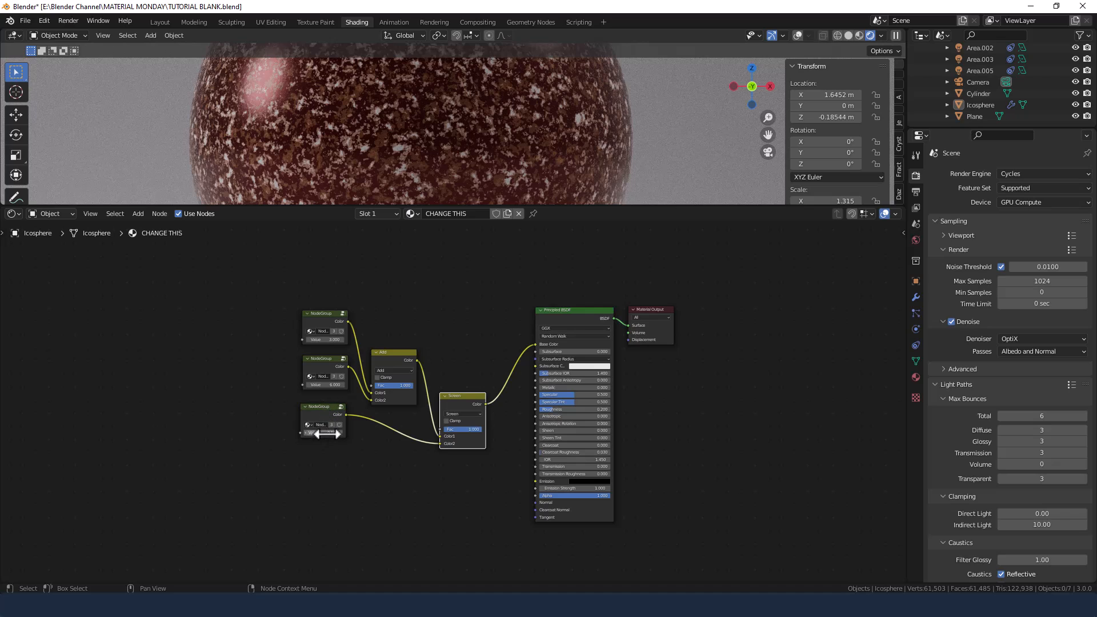
click(327, 434)
text(1.5)
key(Return)
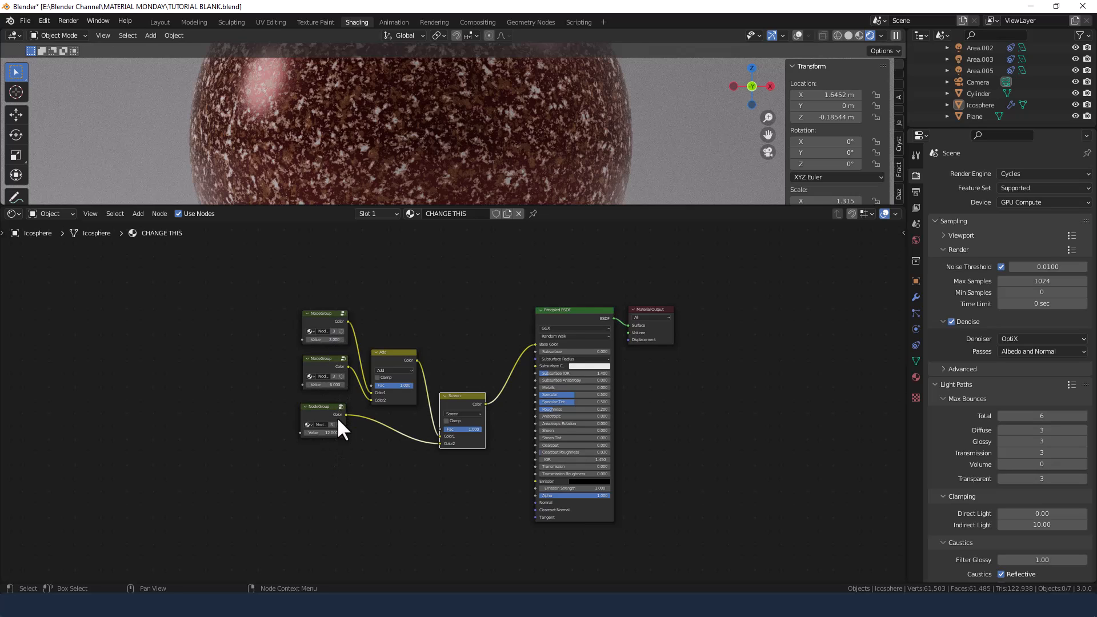
scroll(372, 146, up, 3)
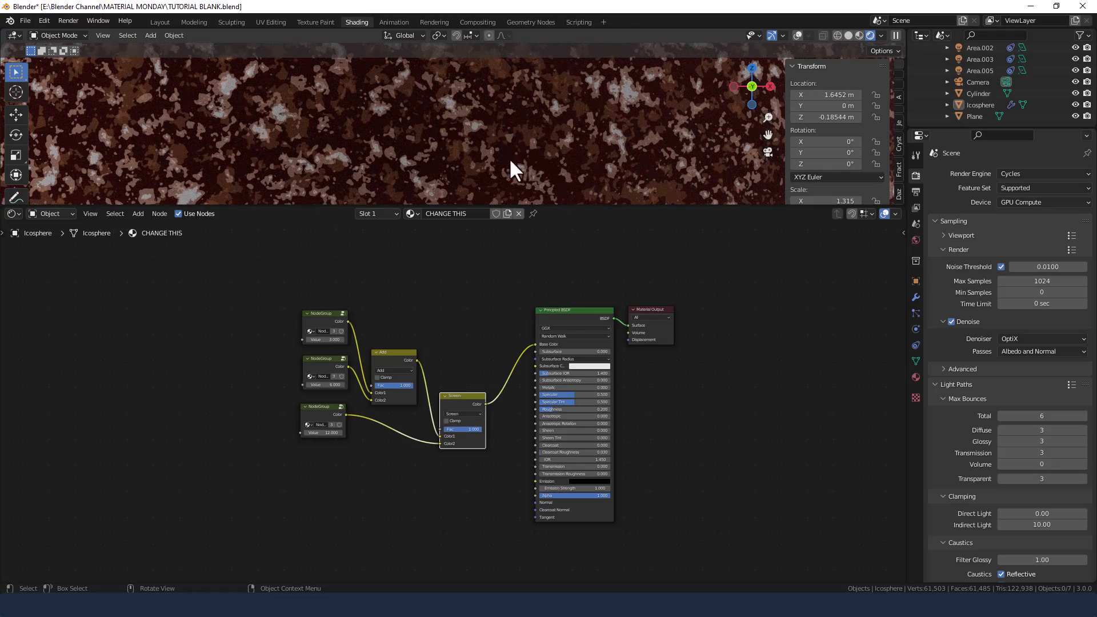
scroll(574, 137, down, 4)
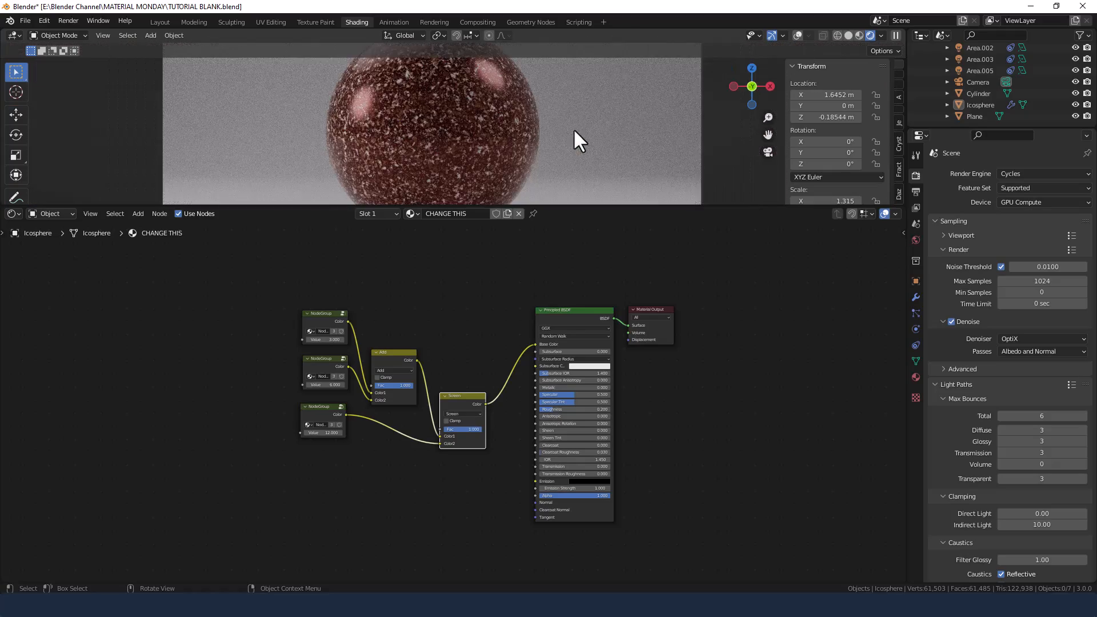
- Lower the Principled BSDF's Roughness to 0.1
scroll(572, 126, up, 3)
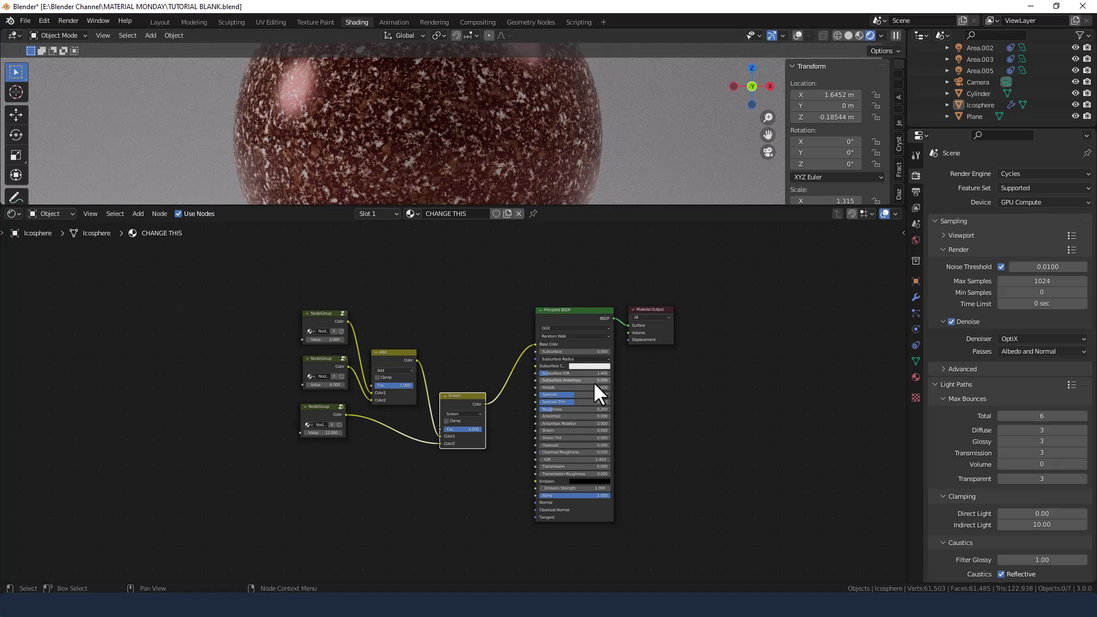
click(574, 409)
text(.1)
key(Return)
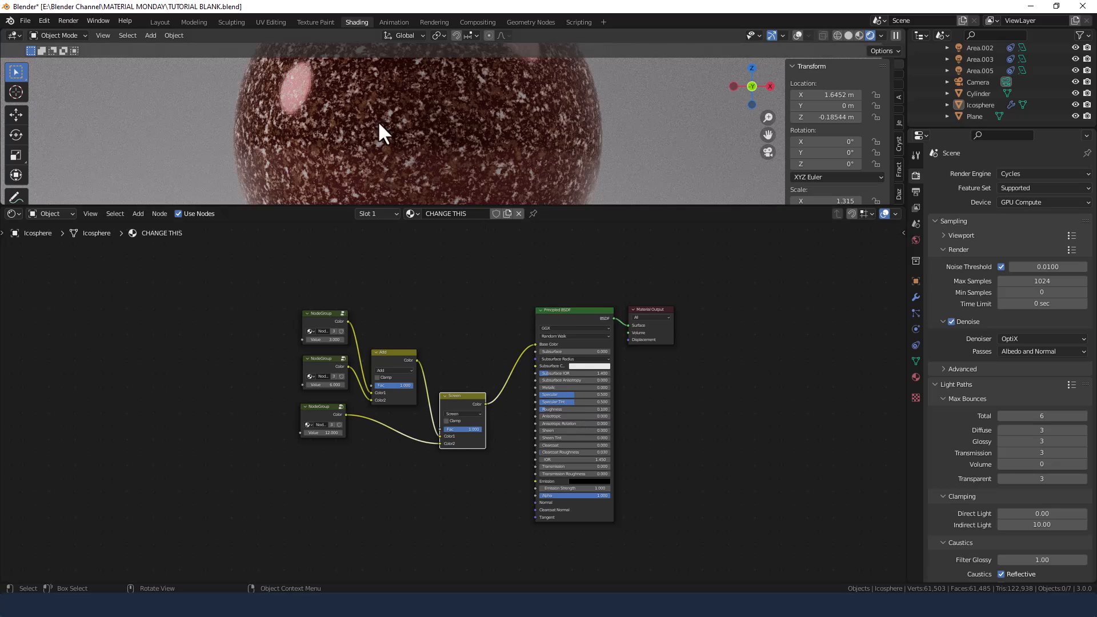
- Enlarge the 3D viewport to show the whole sphere and render the image
scroll(403, 105, down, 3)
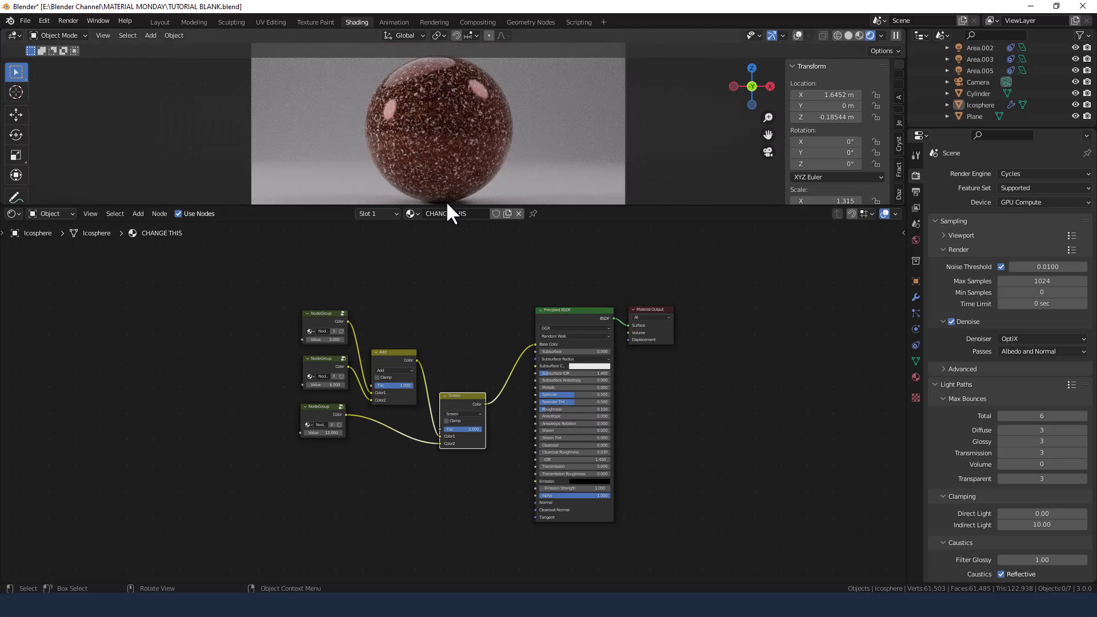
drag(448, 206, 461, 283)
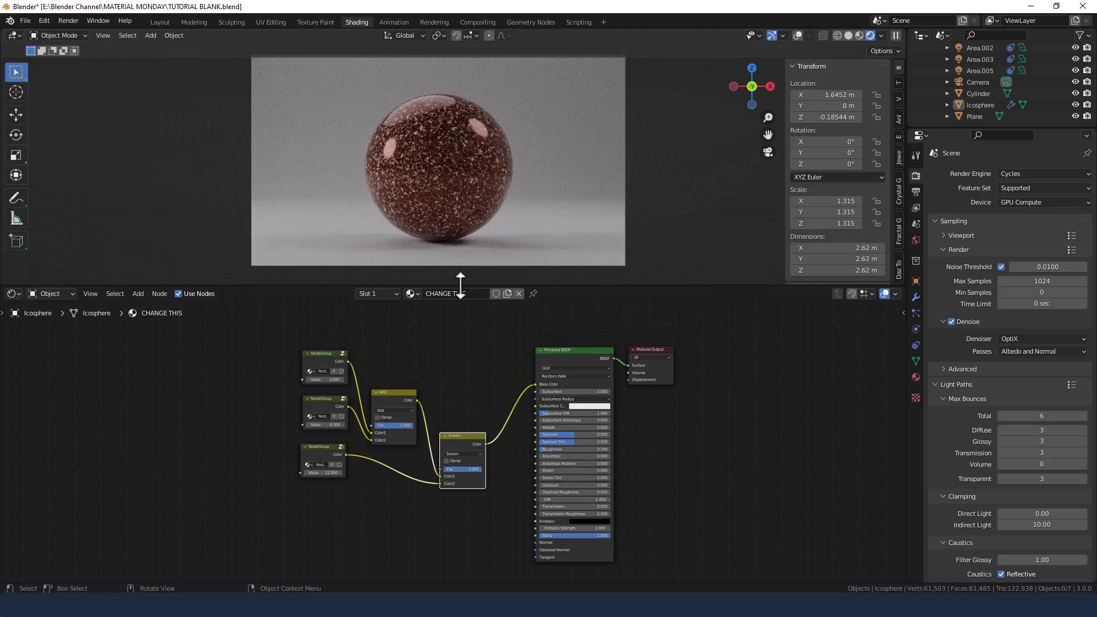
scroll(464, 413, up, 2)
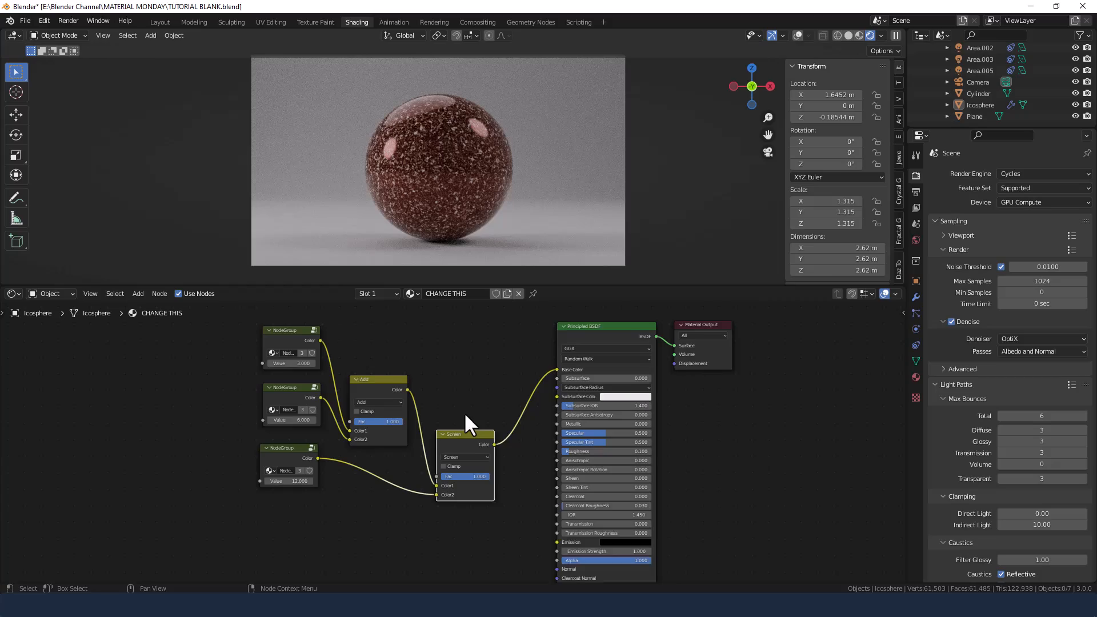
click(67, 21)
click(74, 33)
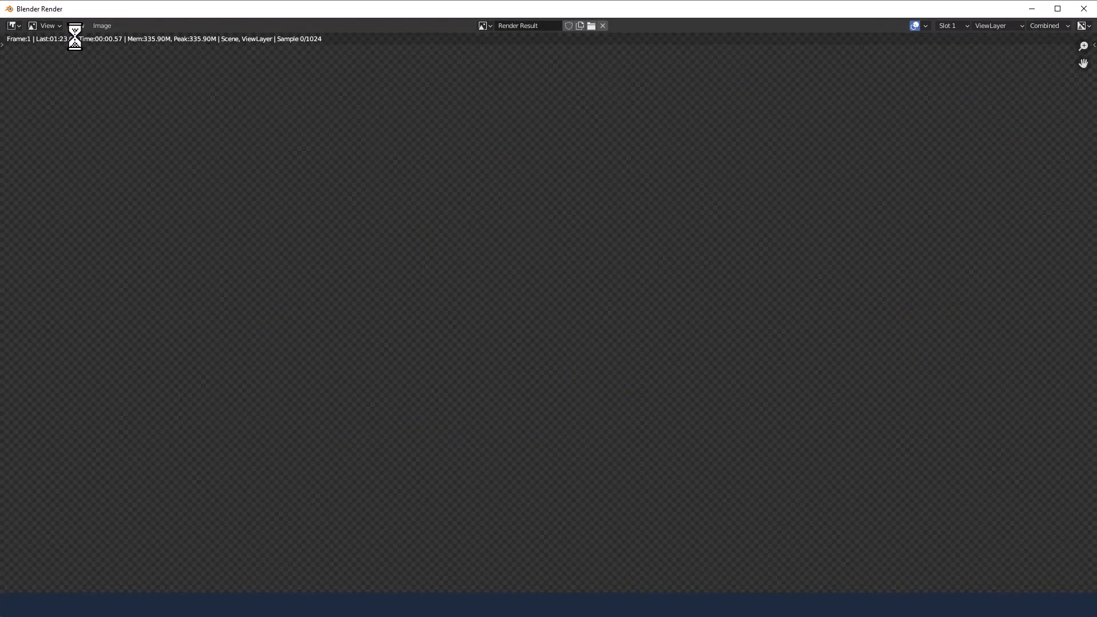